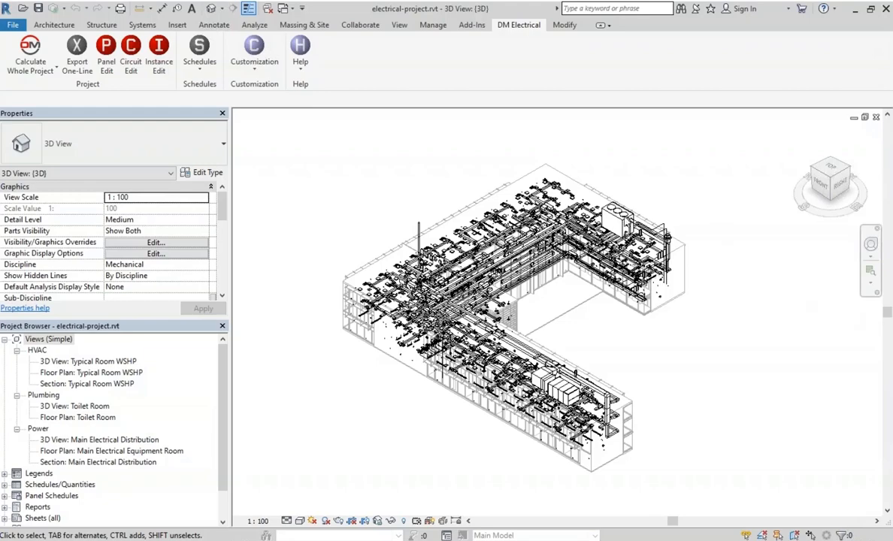
Review the DM Electrical instance settings of the rooftop cooling tower, including its device type and load.
{"action": "scroll", "coordinate": [651, 203], "scroll_direction": "up", "scroll_amount": 3}
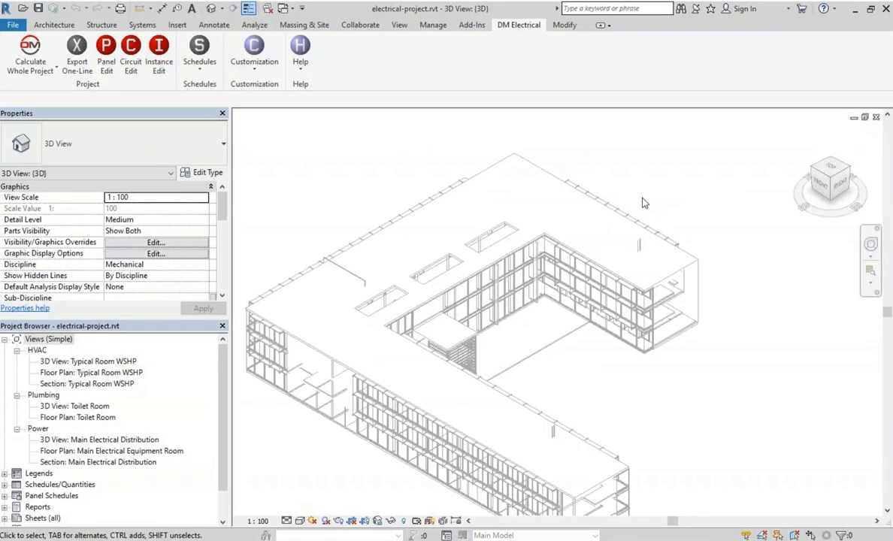
{"action": "scroll", "coordinate": [651, 203], "scroll_direction": "up", "scroll_amount": 5}
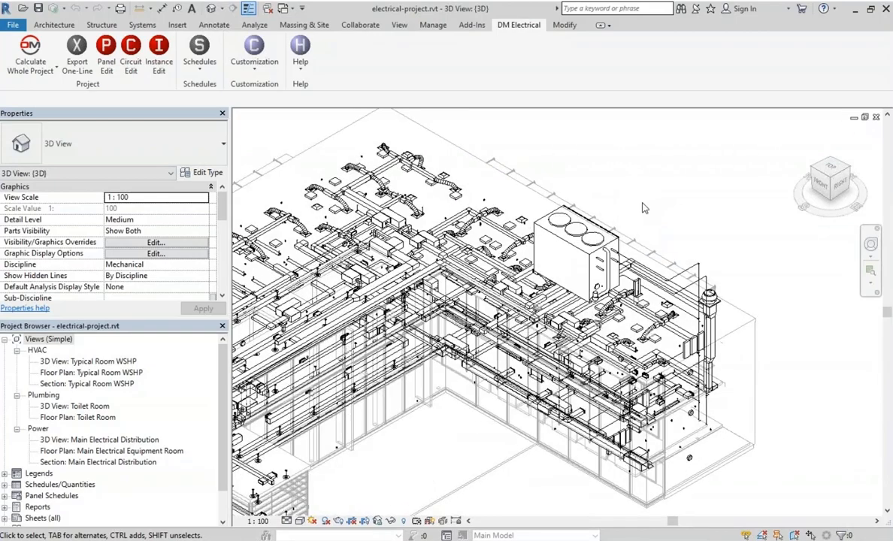
{"action": "scroll", "coordinate": [644, 209], "scroll_direction": "up", "scroll_amount": 2}
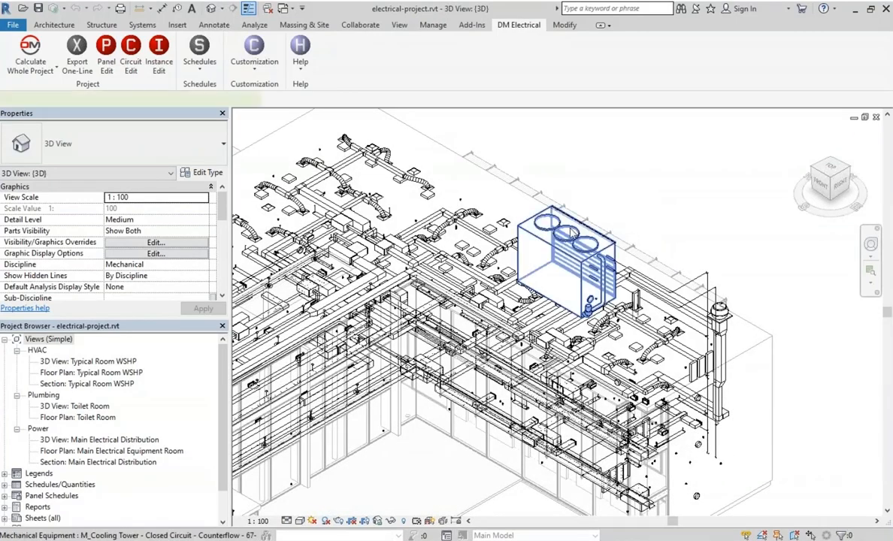
{"action": "left_click", "coordinate": [571, 233]}
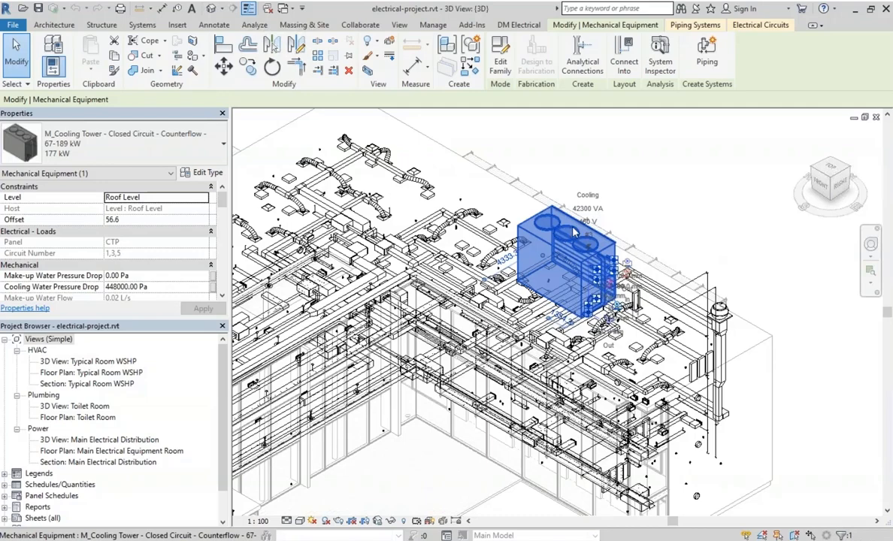
{"action": "left_click", "coordinate": [517, 26]}
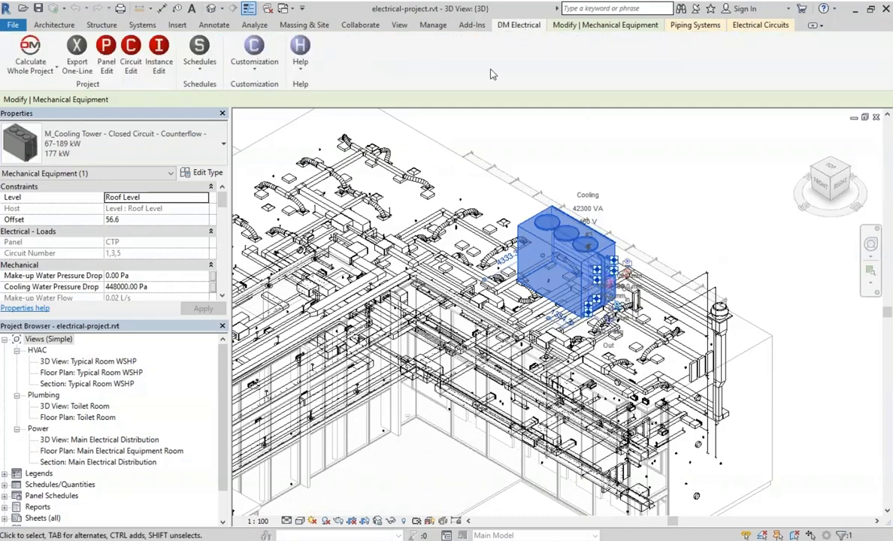
{"action": "left_click", "coordinate": [156, 62]}
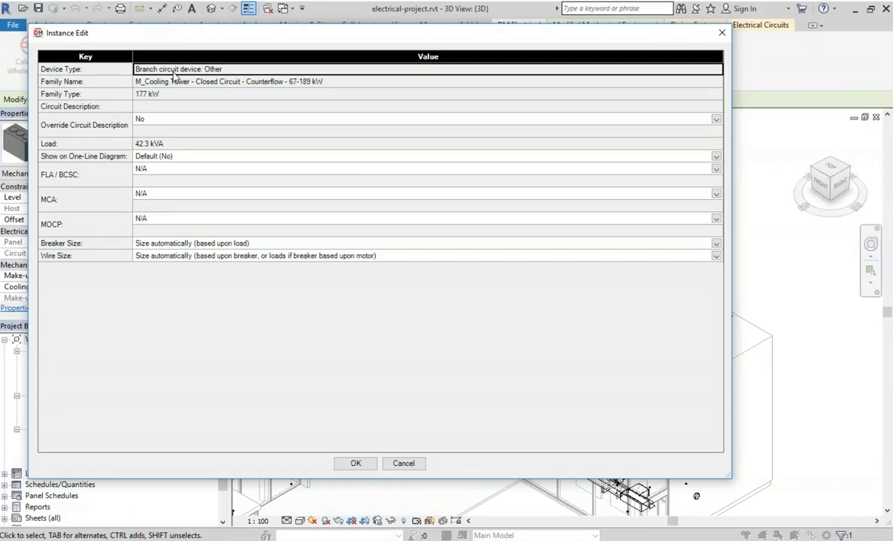
{"action": "left_click", "coordinate": [157, 143]}
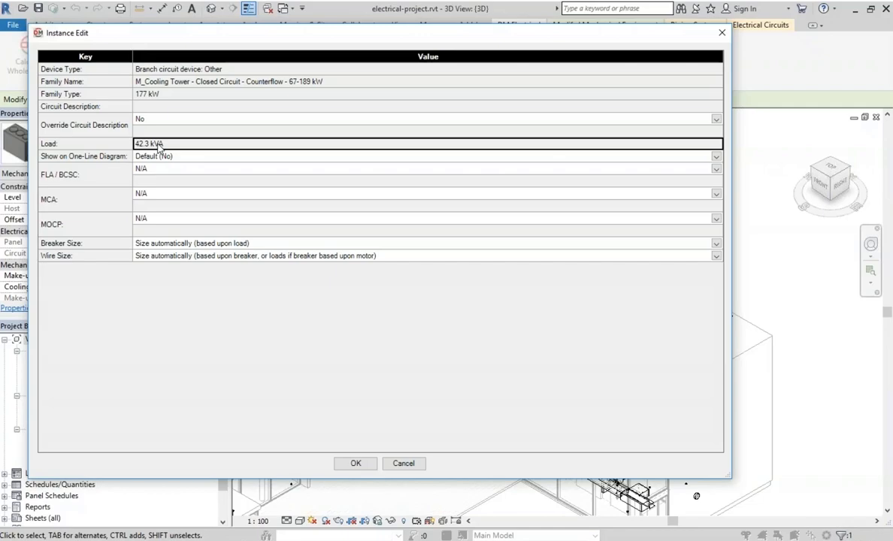
{"action": "left_click", "coordinate": [404, 464]}
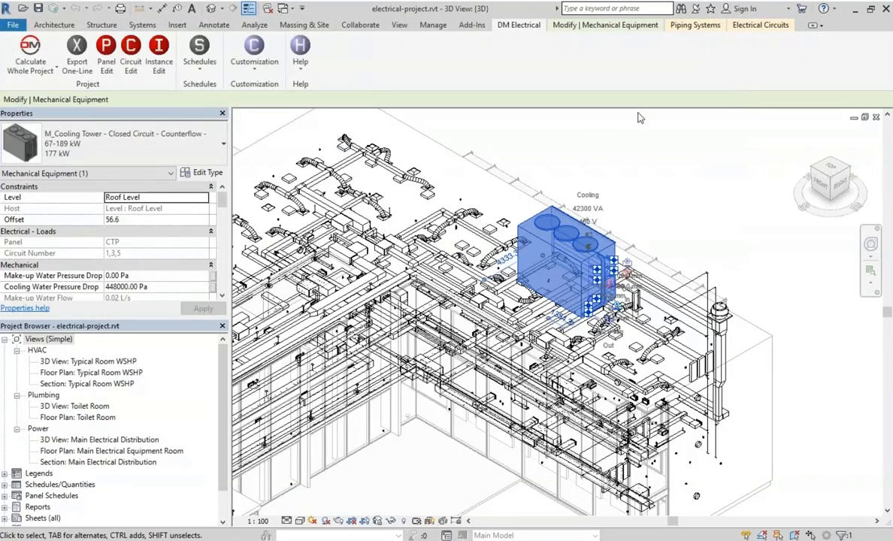
Open the cooling tower family for editing and choose Branch circuit device: Other as its device type in the DM Electrical family settings.
{"action": "left_click", "coordinate": [592, 25]}
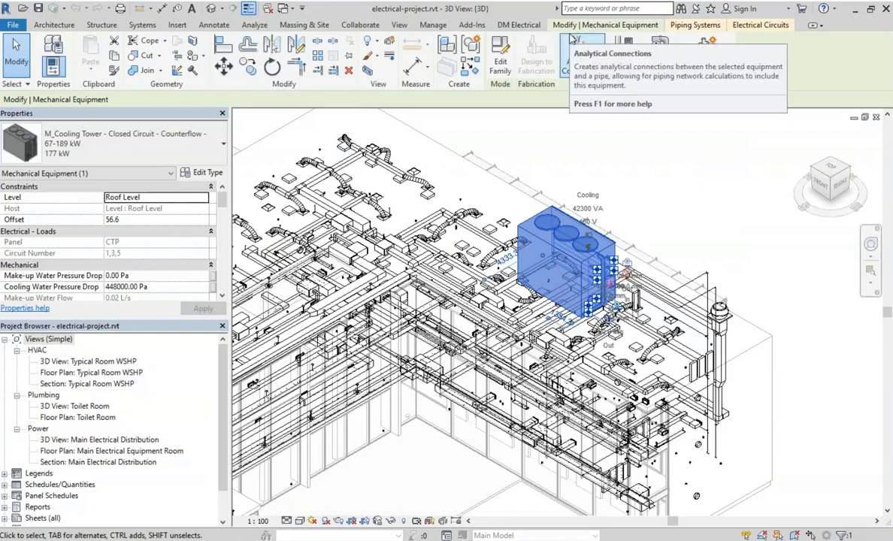
{"action": "left_click", "coordinate": [504, 58]}
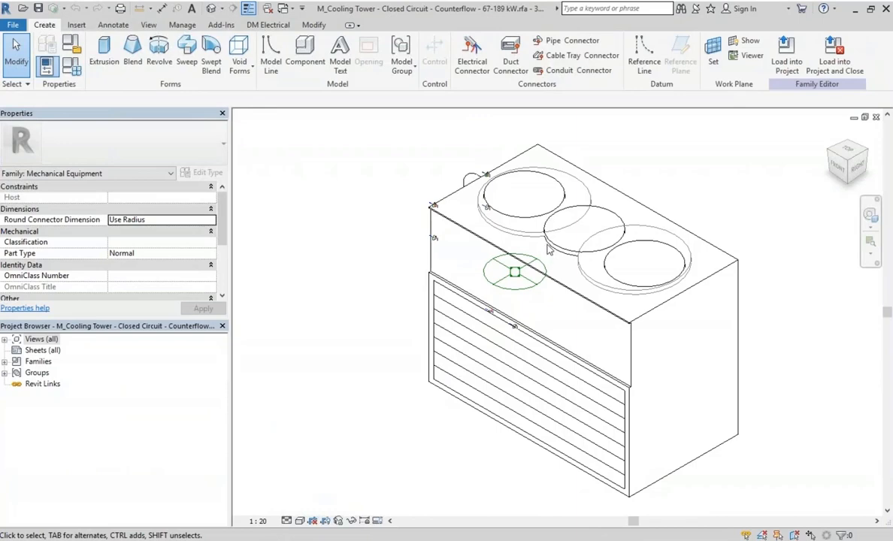
{"action": "left_click", "coordinate": [267, 27]}
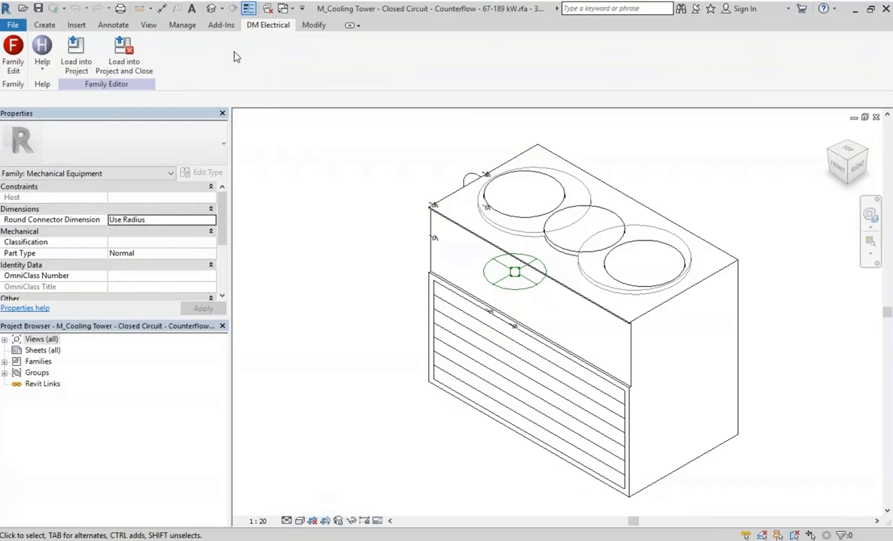
{"action": "left_click", "coordinate": [14, 51]}
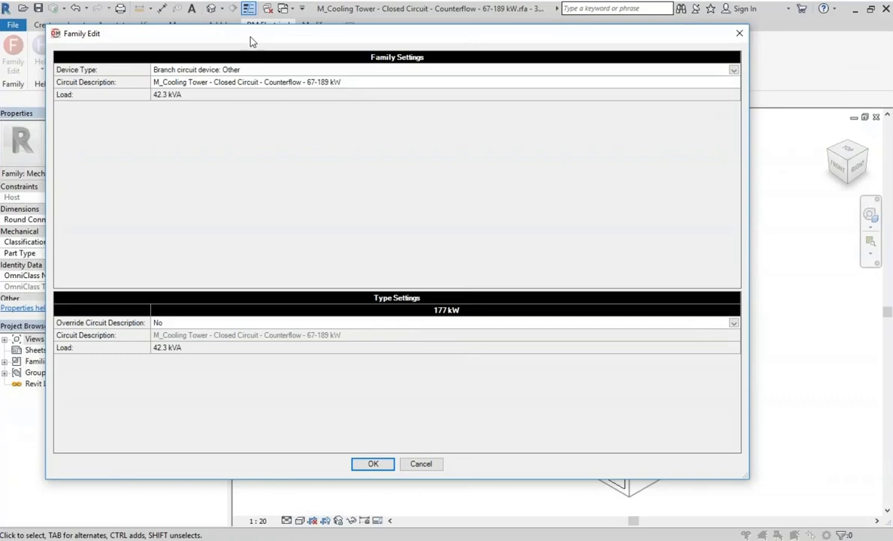
{"action": "left_click", "coordinate": [223, 70]}
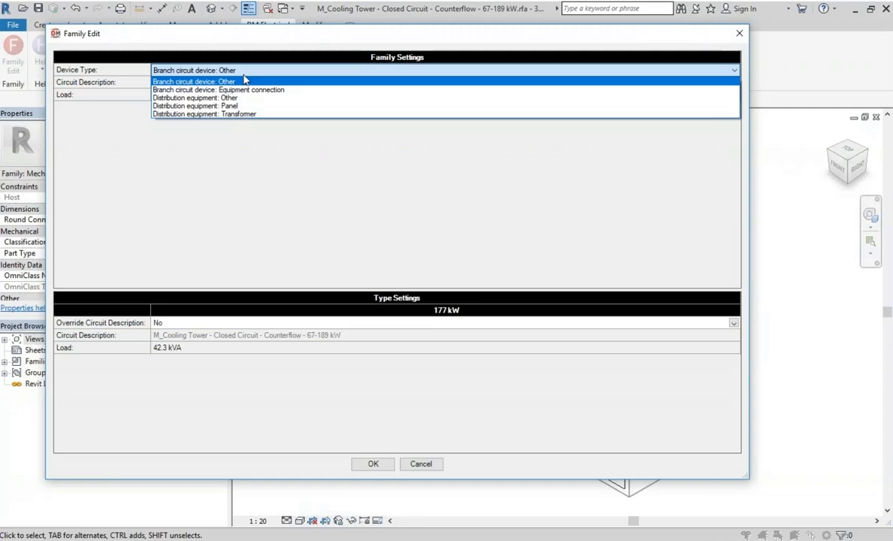
{"action": "left_click", "coordinate": [235, 81]}
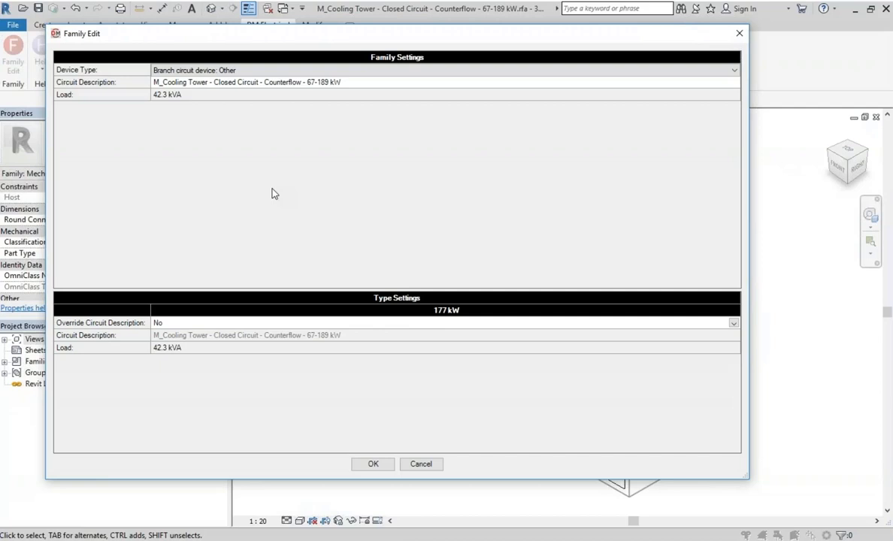
Set the family's circuit description to COOLING TOWER and apply the family settings.
{"action": "left_click", "coordinate": [330, 82]}
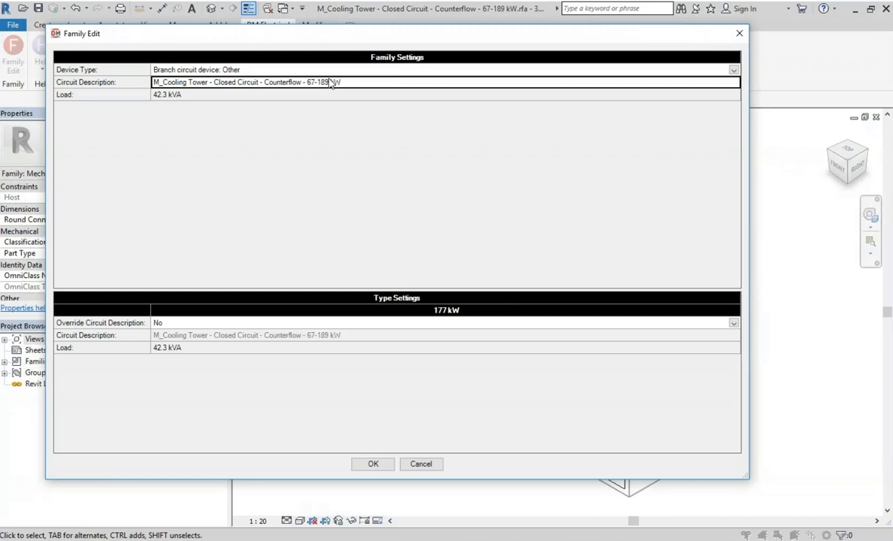
{"action": "key", "text": "ctrl+a"}
{"action": "type", "text": "COOLING TOWER"}
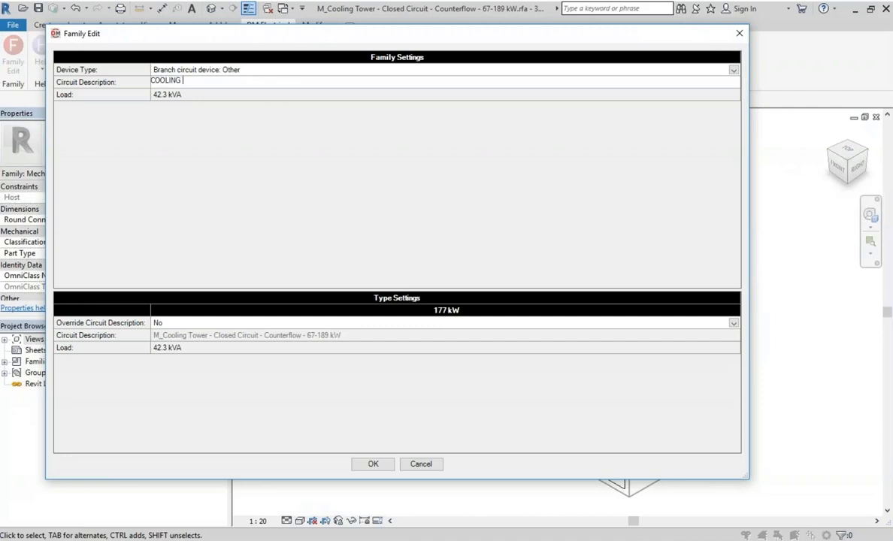
{"action": "key", "text": "Return"}
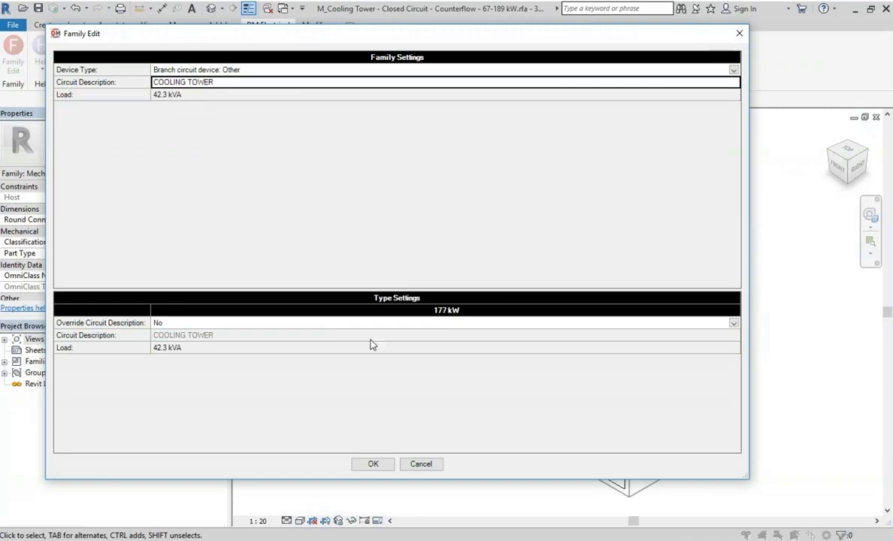
{"action": "left_click", "coordinate": [372, 464]}
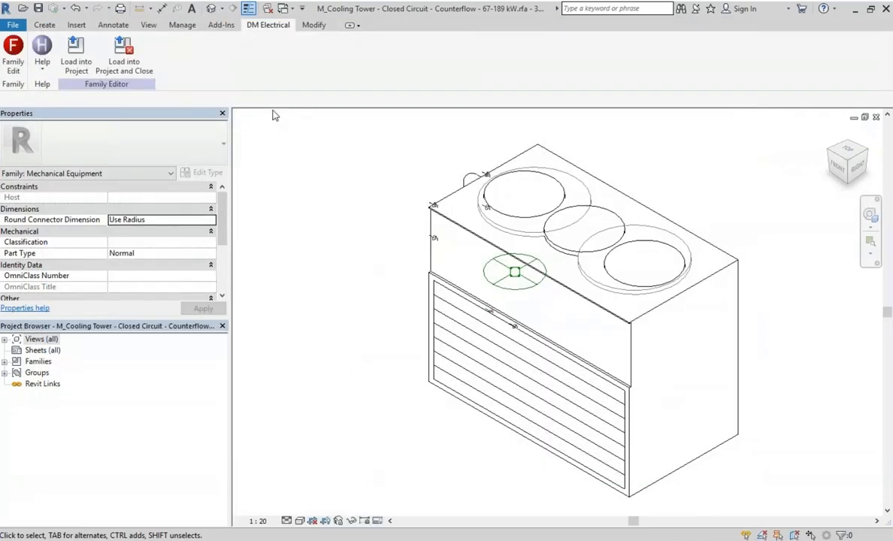
Load the edited cooling tower family into the electrical project, overwriting the existing version.
{"action": "left_click", "coordinate": [78, 48]}
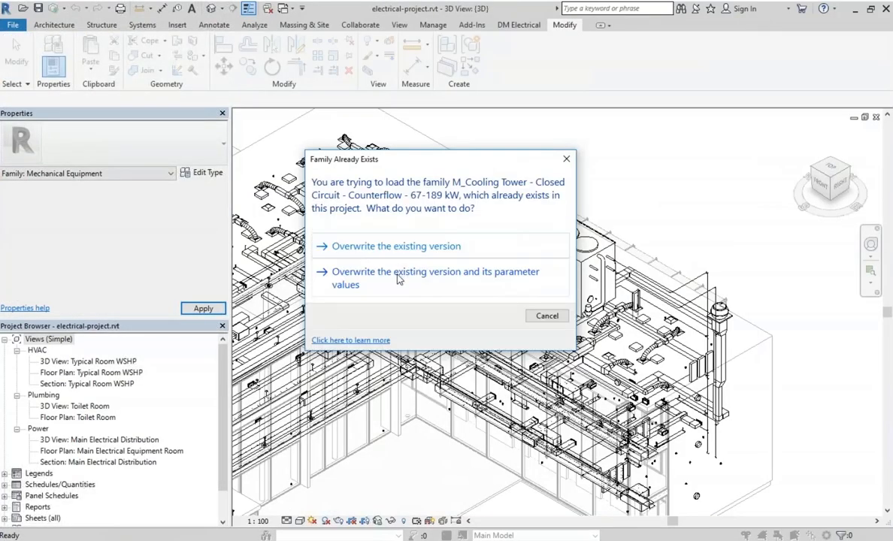
{"action": "left_click", "coordinate": [370, 259]}
{"action": "key", "text": "Escape"}
{"action": "key", "text": "Escape"}
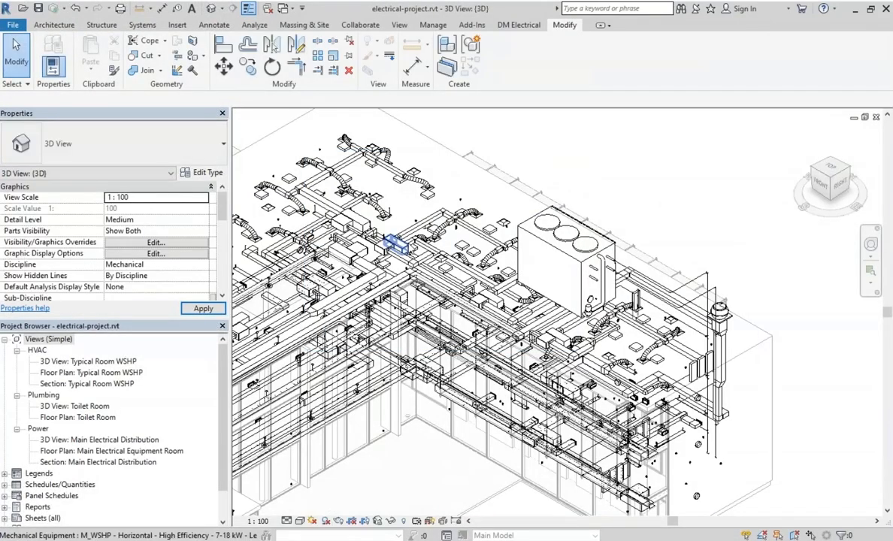
Check the circuit description of the rooftop cooling tower in Circuit Edit.
{"action": "left_click", "coordinate": [532, 212]}
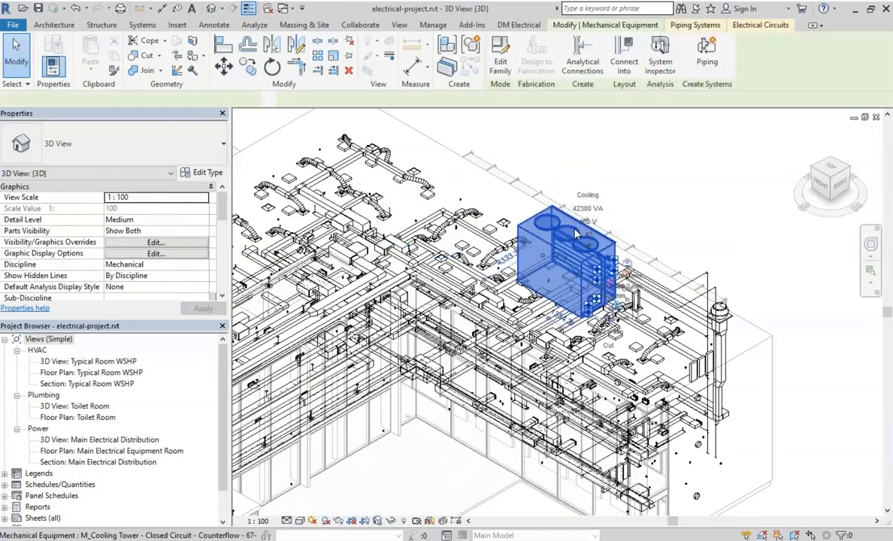
{"action": "left_click", "coordinate": [519, 25]}
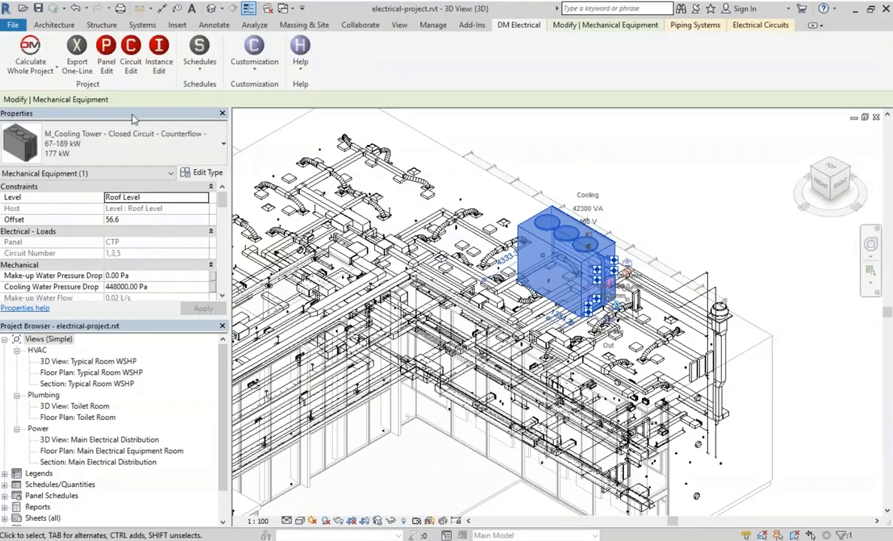
{"action": "left_click", "coordinate": [133, 49]}
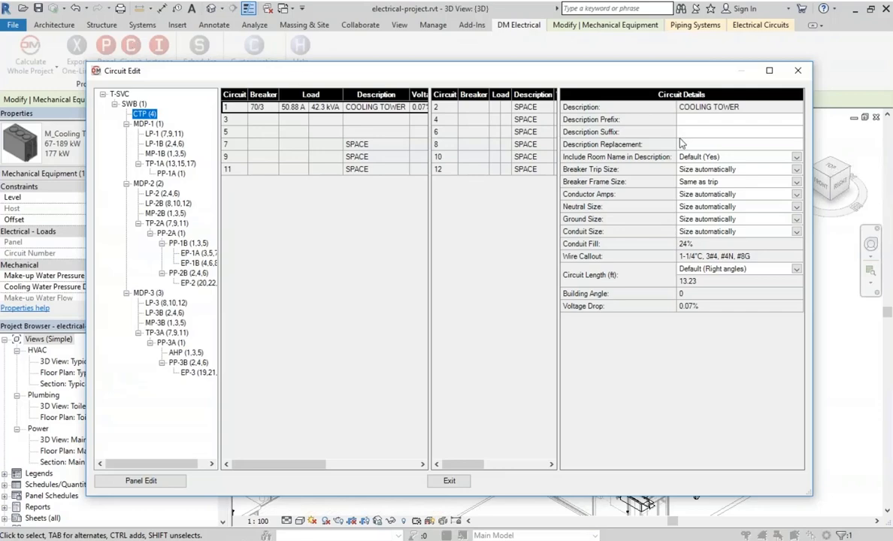
{"action": "left_click", "coordinate": [726, 110]}
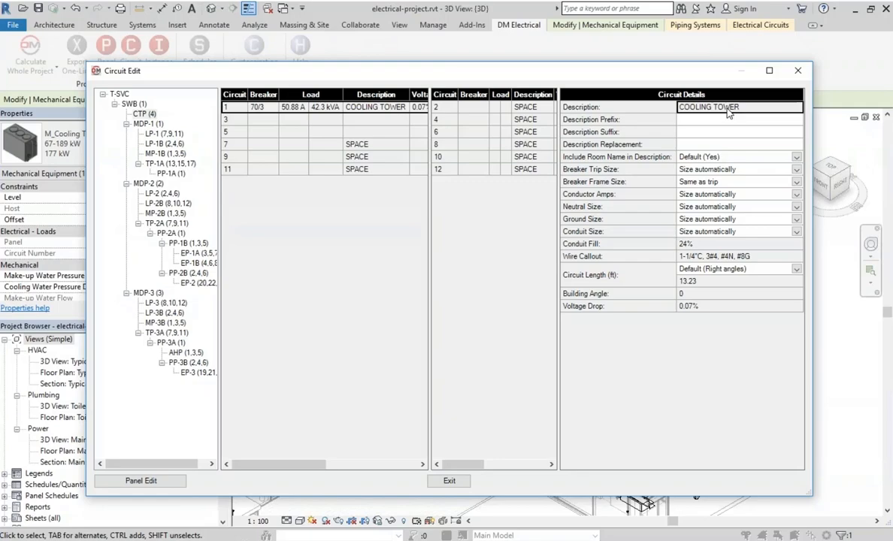
{"action": "left_click", "coordinate": [449, 480]}
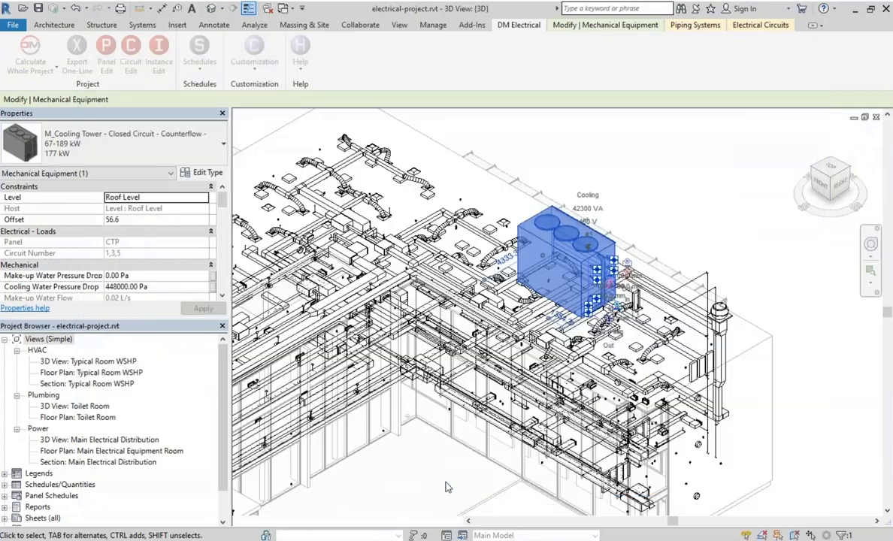
Override the cooling tower instance's circuit description with CT-1 and check the description in Circuit Edit.
{"action": "left_click", "coordinate": [157, 57]}
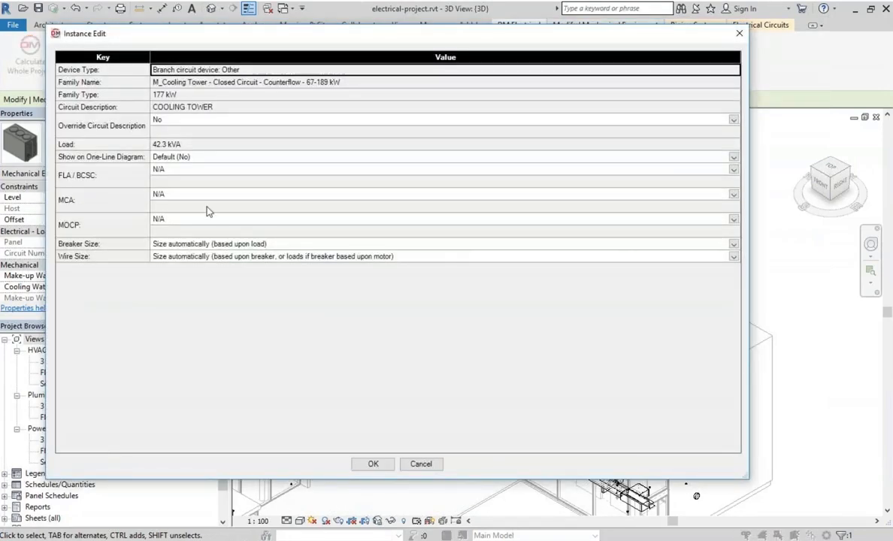
{"action": "left_click", "coordinate": [158, 121]}
{"action": "left_click", "coordinate": [165, 121]}
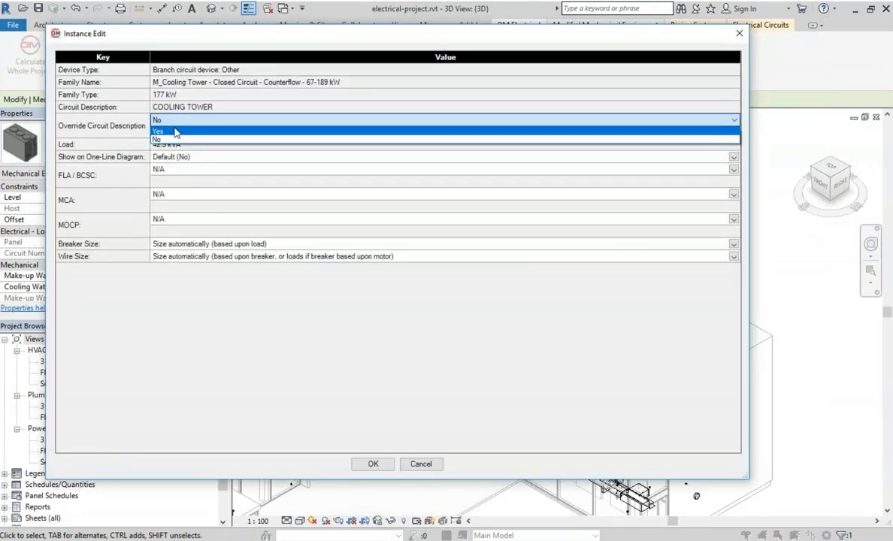
{"action": "left_click", "coordinate": [175, 133]}
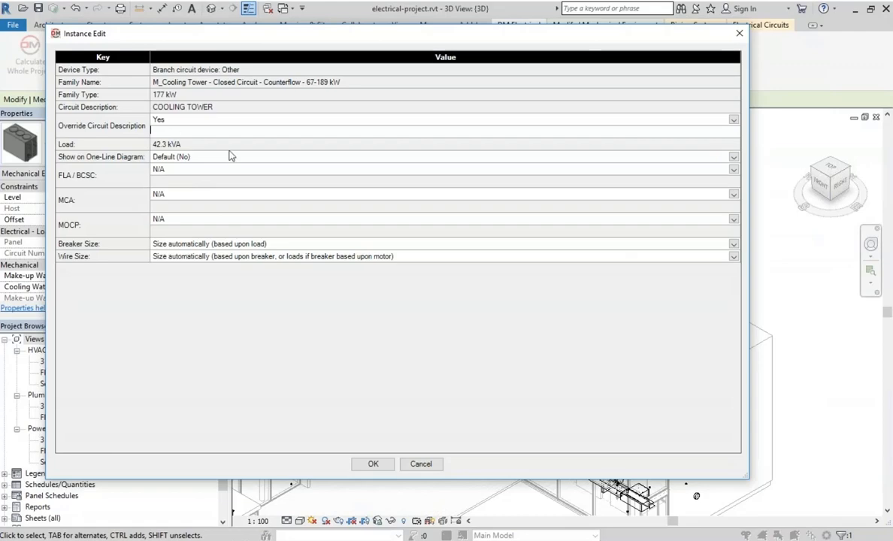
{"action": "type", "text": "CT-1"}
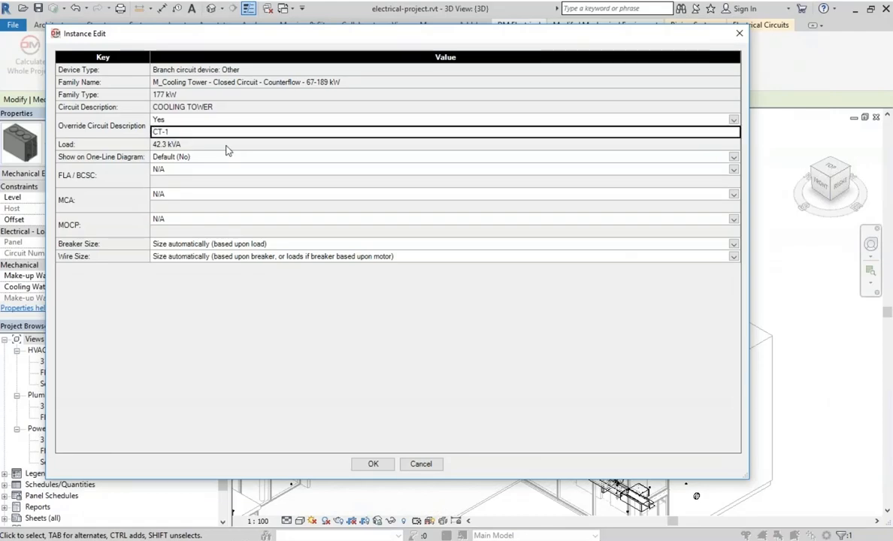
{"action": "left_click", "coordinate": [255, 108]}
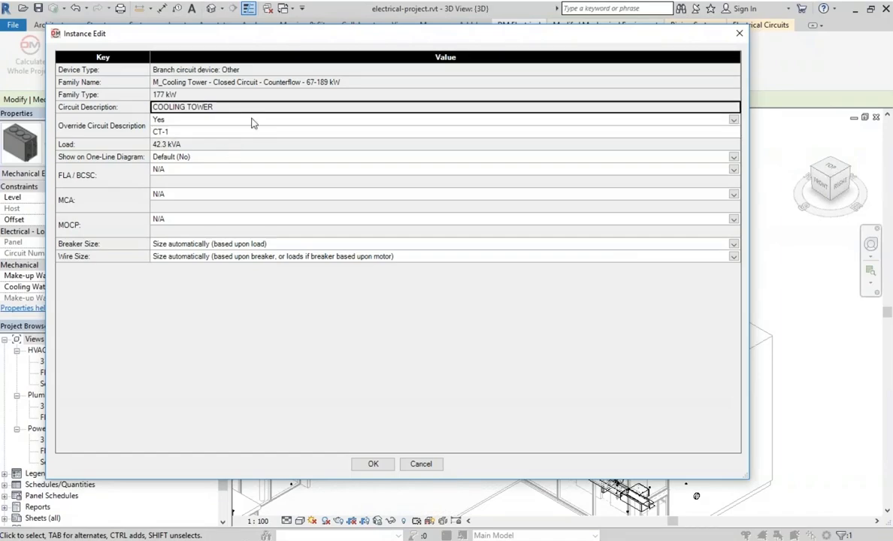
{"action": "left_click", "coordinate": [383, 466]}
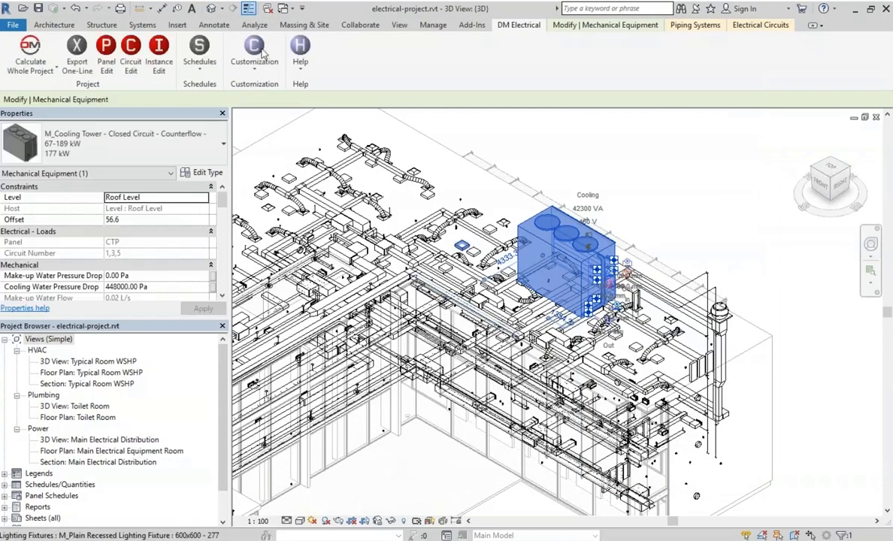
{"action": "left_click", "coordinate": [130, 57]}
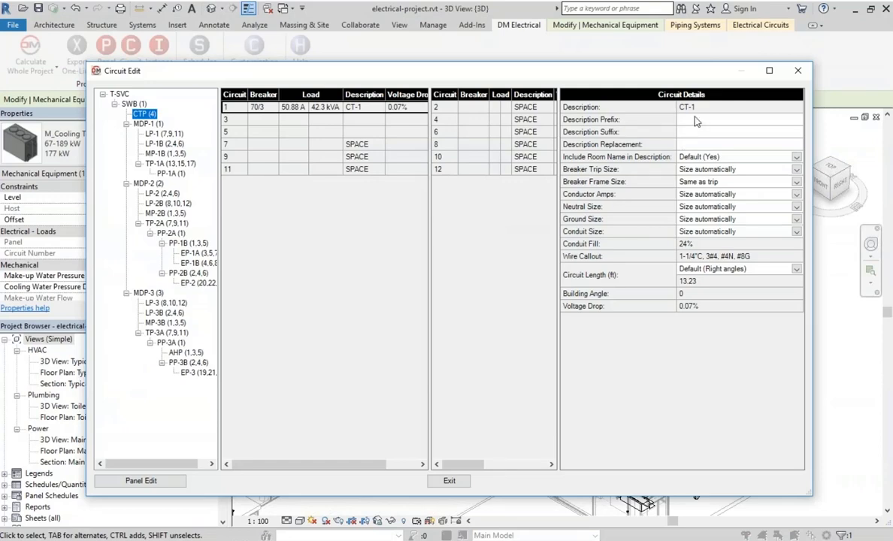
{"action": "left_click", "coordinate": [448, 481]}
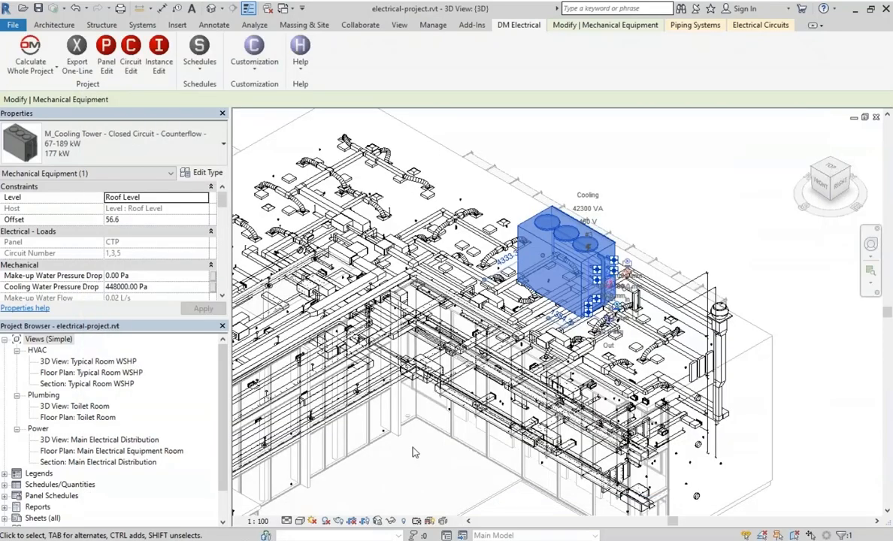
Turn off the circuit description override for the selected cooling tower instance and apply the instance settings.
{"action": "left_click", "coordinate": [148, 52]}
{"action": "left_click", "coordinate": [169, 120]}
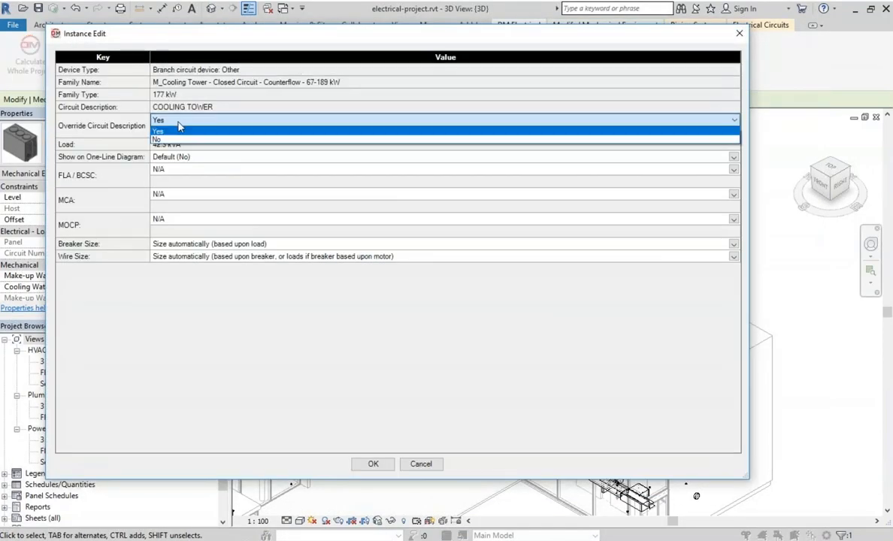
{"action": "left_click", "coordinate": [166, 139]}
{"action": "left_click", "coordinate": [121, 122]}
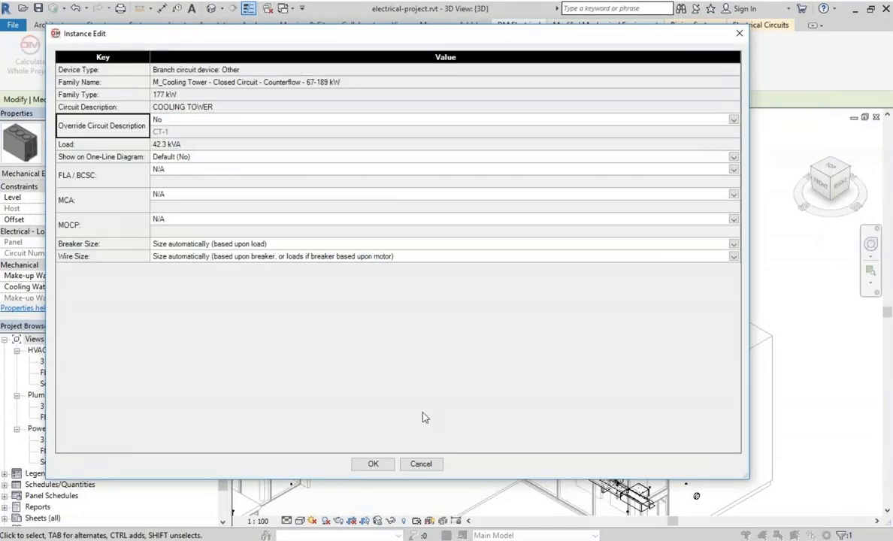
{"action": "left_click", "coordinate": [375, 463]}
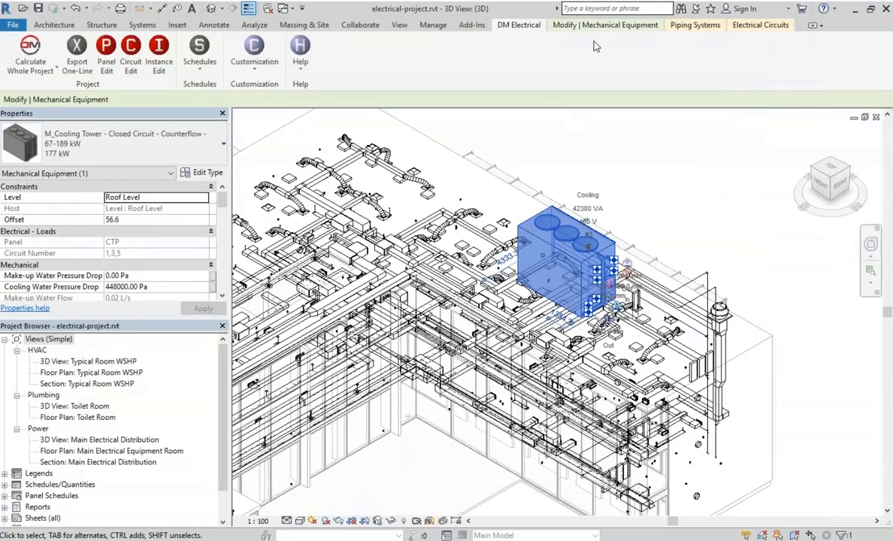
Open the cooling tower family's DM Electrical settings and try Branch circuit device: Equipment connection as the device type.
{"action": "left_click", "coordinate": [556, 25]}
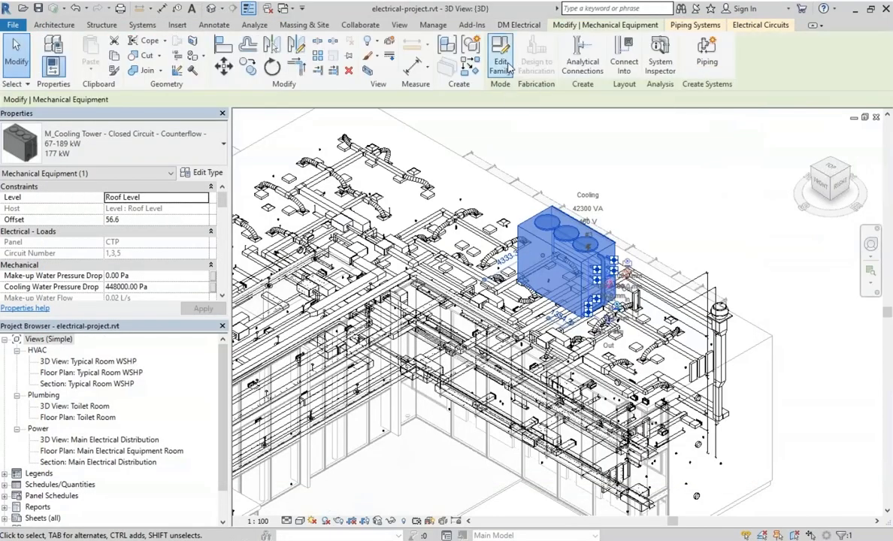
{"action": "left_click", "coordinate": [508, 68]}
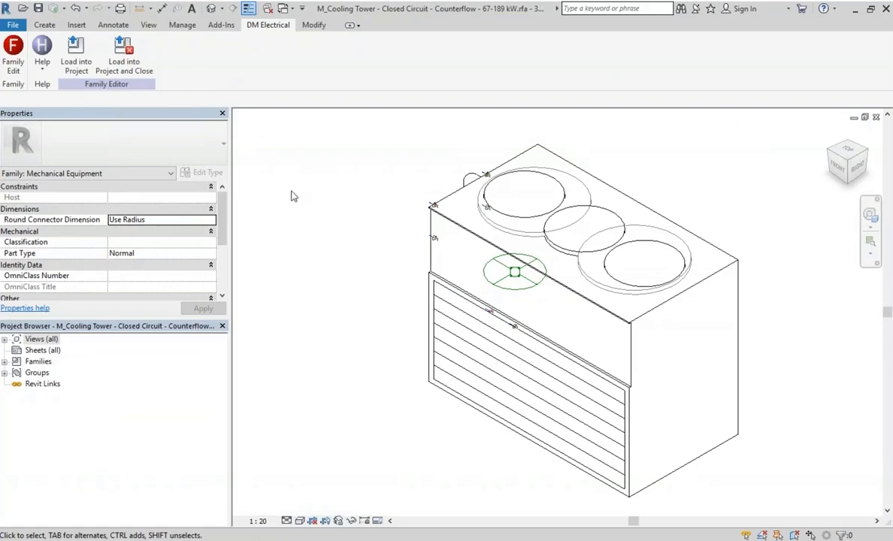
{"action": "left_click", "coordinate": [13, 60]}
{"action": "left_click", "coordinate": [278, 70]}
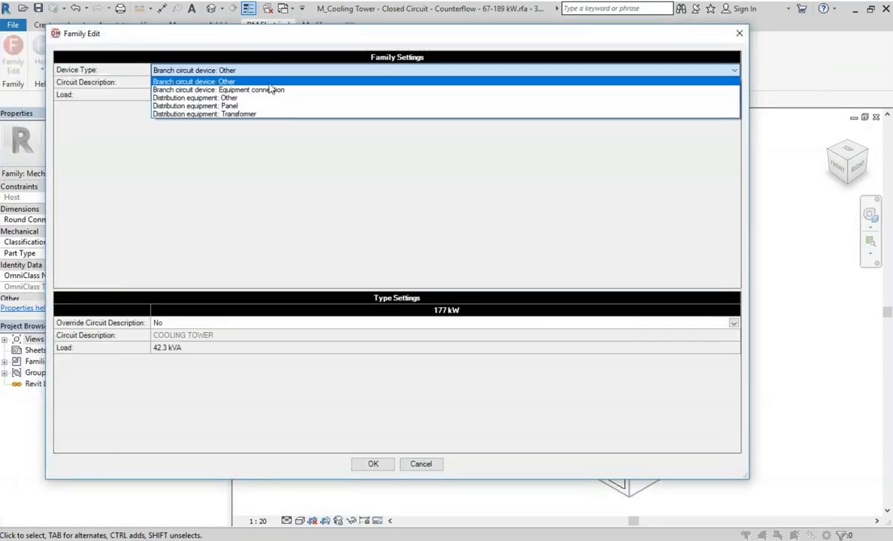
{"action": "left_click", "coordinate": [271, 90]}
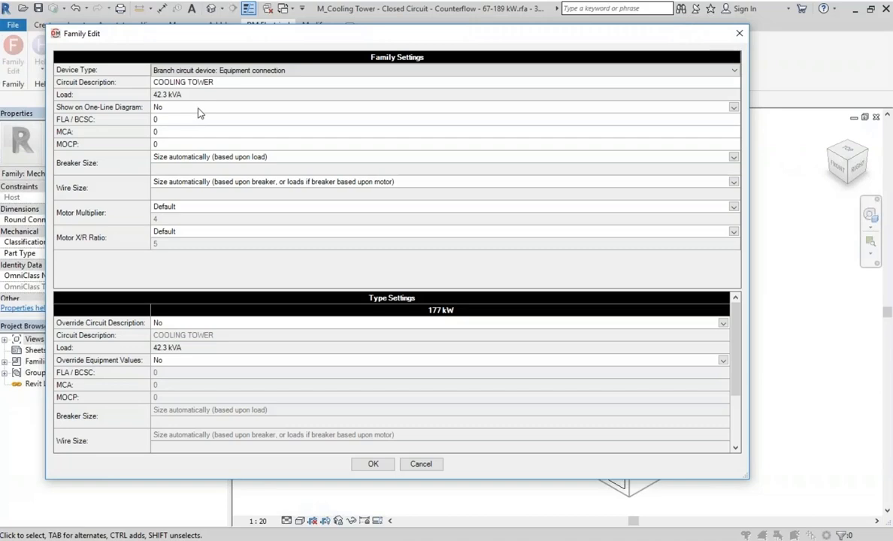
Examine the FLA/BCSC, MCA, MOCP and motor settings of the equipment connection, discard the edits and close the family.
{"action": "left_click", "coordinate": [170, 118]}
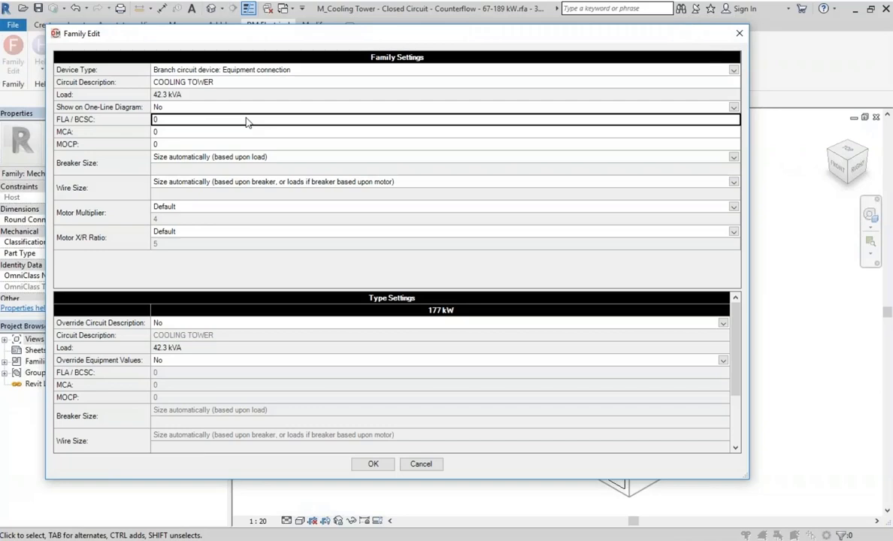
{"action": "key", "text": "Tab"}
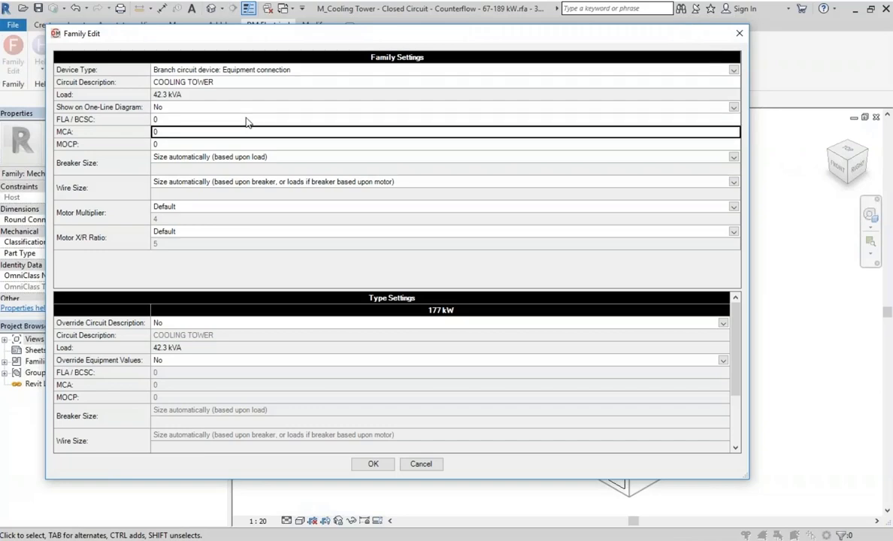
{"action": "key", "text": "Tab"}
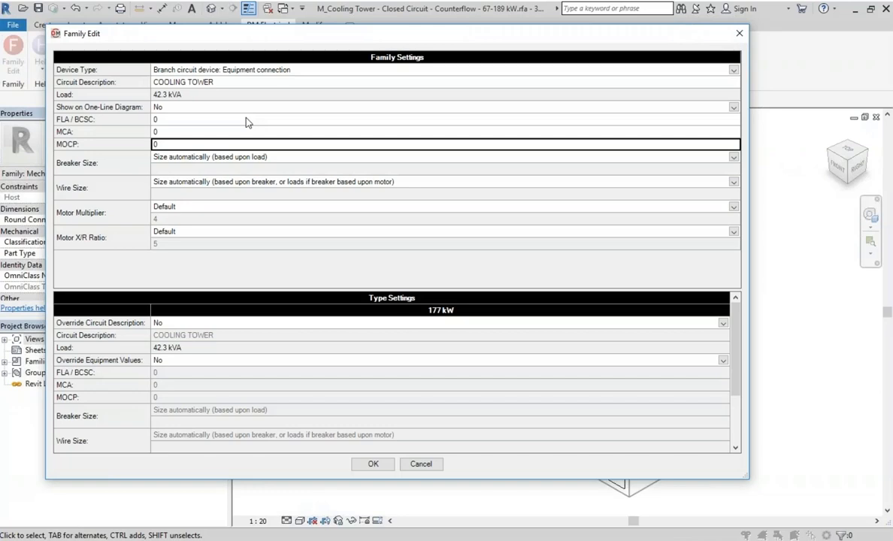
{"action": "left_click", "coordinate": [116, 214]}
{"action": "left_click", "coordinate": [123, 239]}
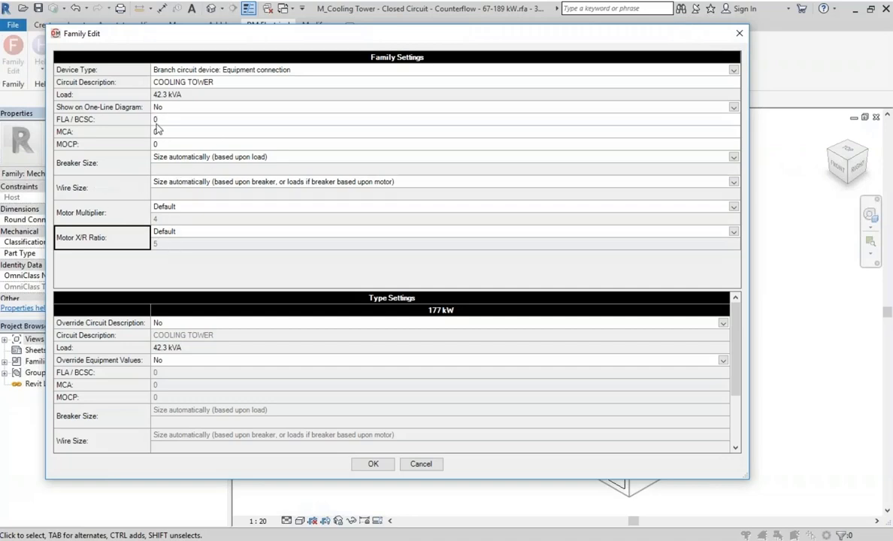
{"action": "left_click", "coordinate": [421, 465]}
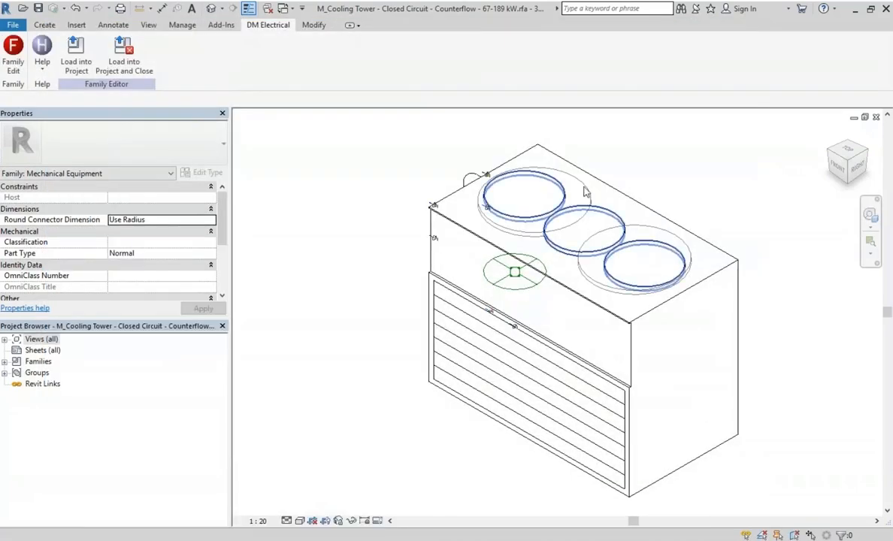
{"action": "left_click", "coordinate": [875, 118]}
{"action": "left_click", "coordinate": [472, 292]}
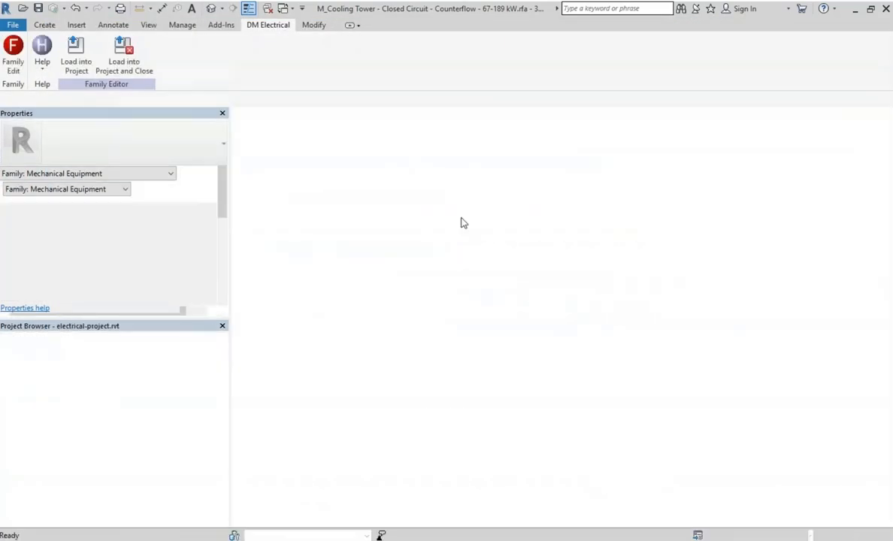
Check the rooftop cooling tower's breaker size in Circuit Edit and exit.
{"action": "left_click", "coordinate": [567, 260]}
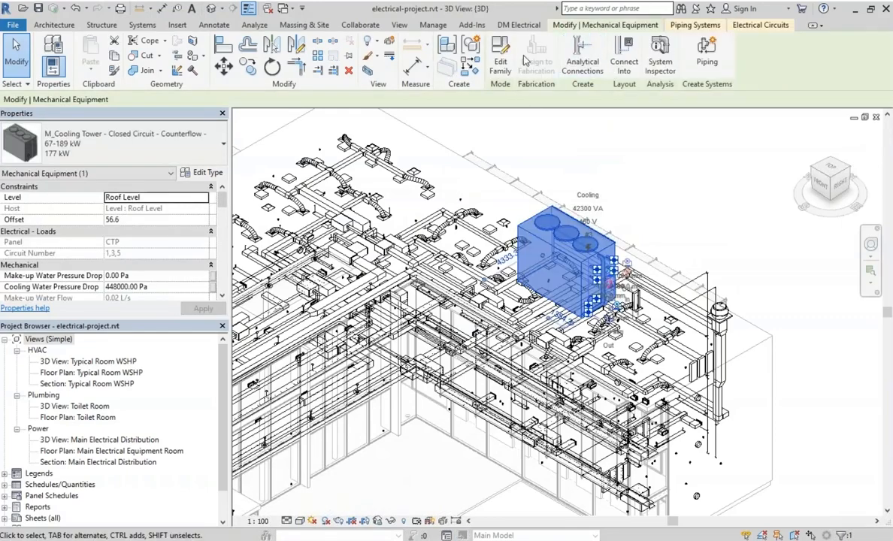
{"action": "left_click", "coordinate": [496, 25]}
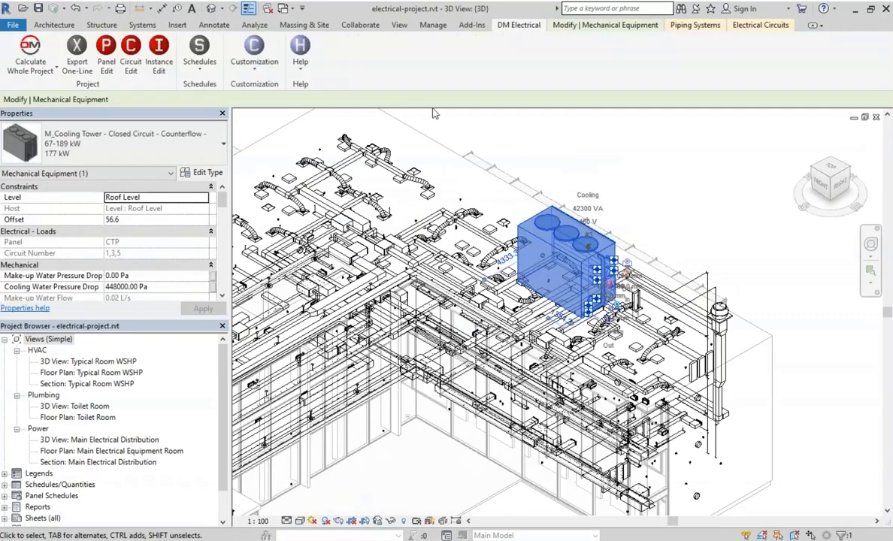
{"action": "left_click", "coordinate": [130, 53]}
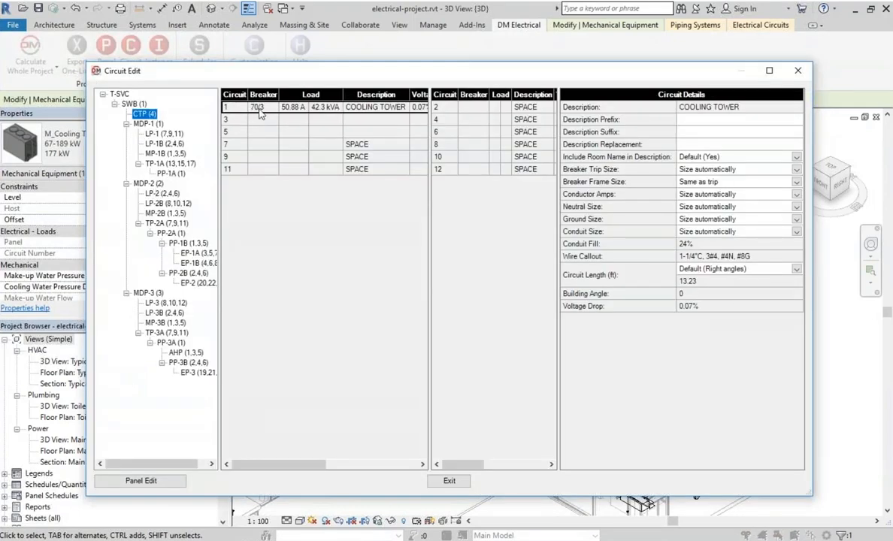
{"action": "left_click", "coordinate": [450, 481]}
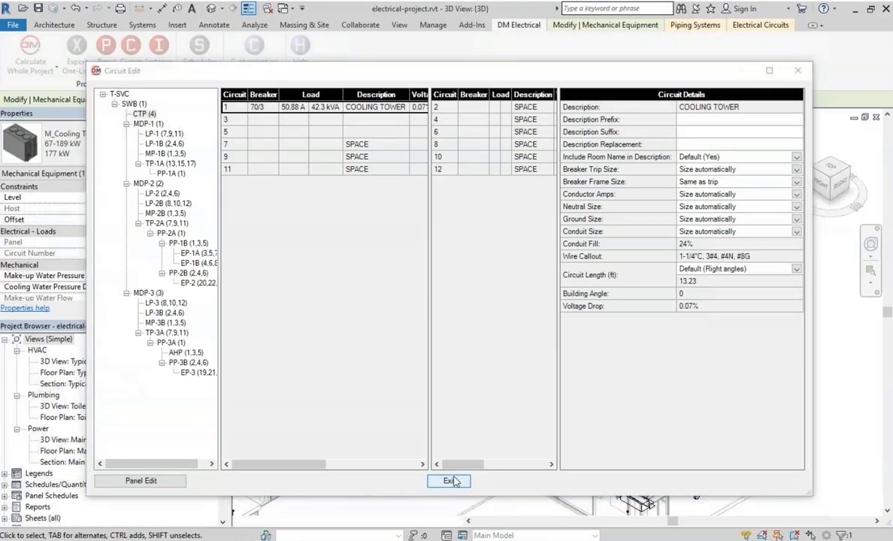
Open the cooling tower family for editing and set its device type to Branch circuit device: Equipment connection.
{"action": "left_click", "coordinate": [583, 29]}
{"action": "left_click", "coordinate": [502, 61]}
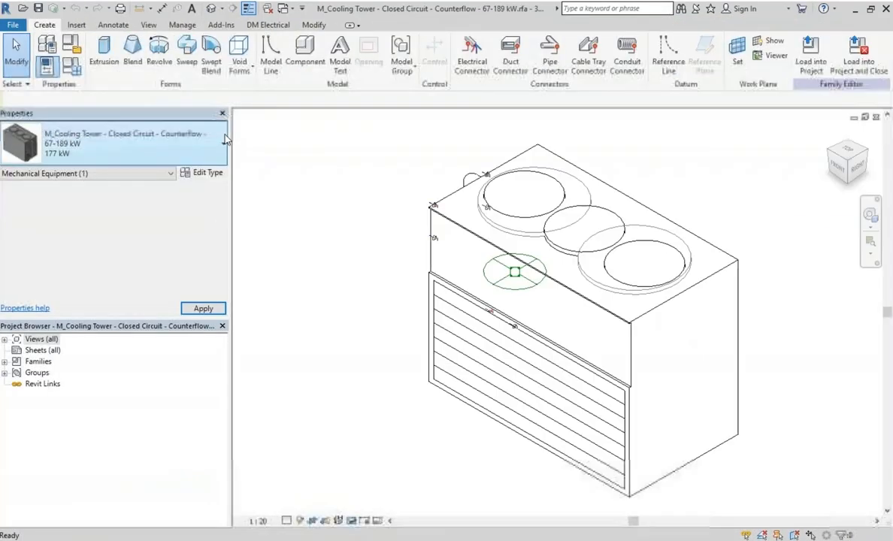
{"action": "left_click", "coordinate": [268, 25]}
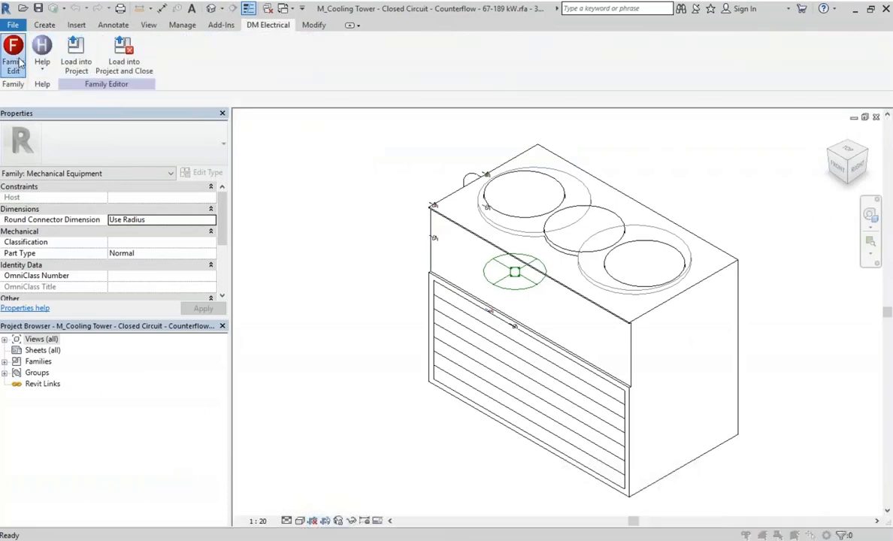
{"action": "left_click", "coordinate": [20, 64]}
{"action": "left_click", "coordinate": [194, 69]}
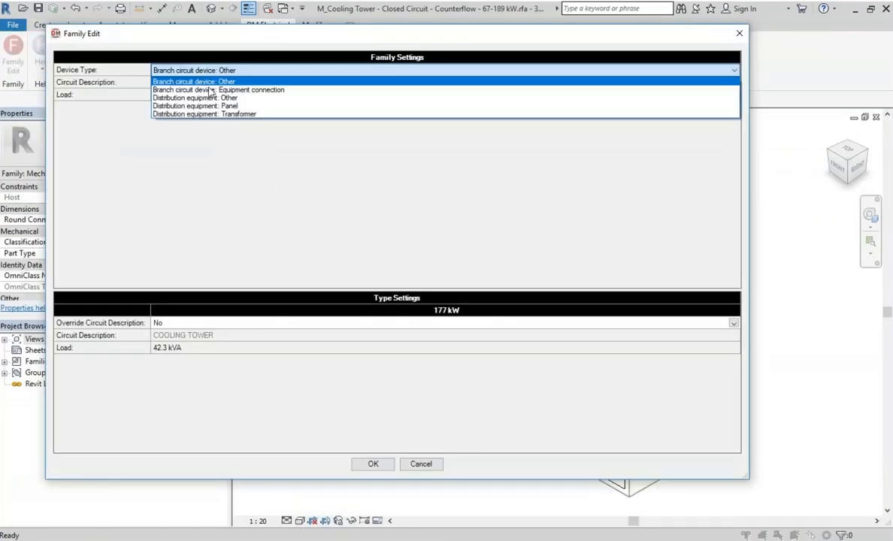
{"action": "left_click", "coordinate": [210, 90]}
Set the family's MCA to 40 and its MOCP to 100.
{"action": "left_click", "coordinate": [166, 134]}
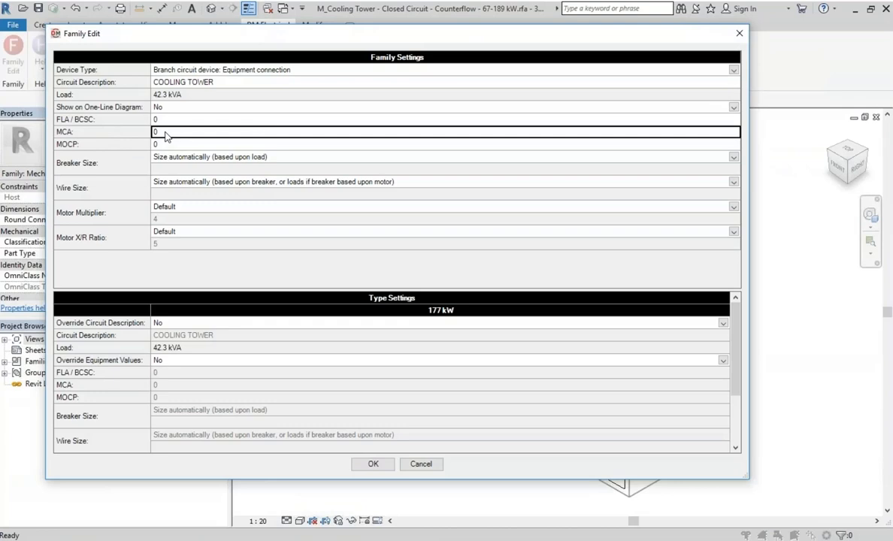
{"action": "type", "text": "40"}
{"action": "key", "text": "Tab"}
{"action": "type", "text": "100"}
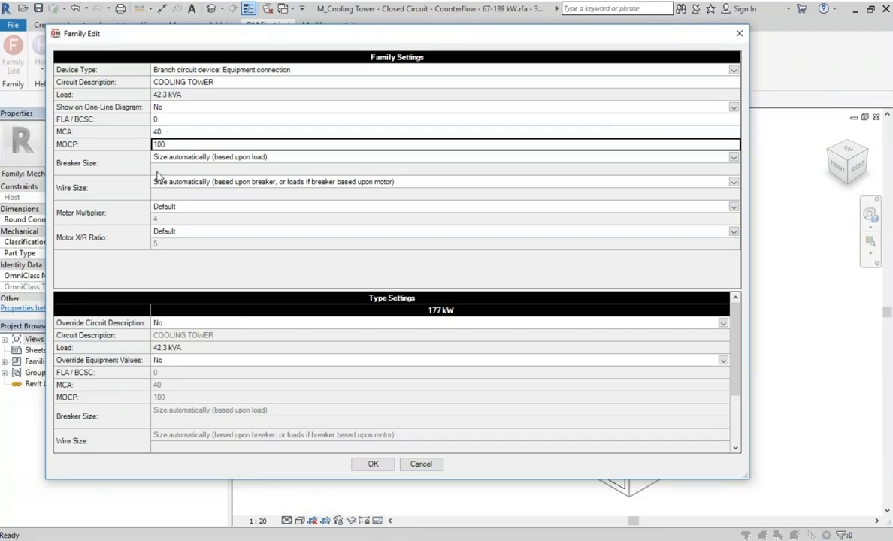
{"action": "left_click", "coordinate": [128, 162]}
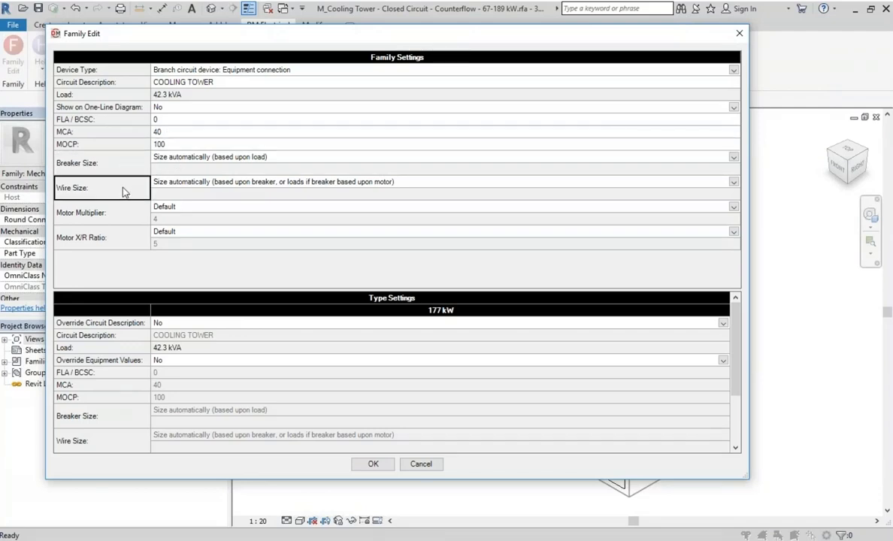
Set the family's breaker size to Motor-compressor, <= MOCP and its wire size to Multimotor, >= MCA, and apply the family settings.
{"action": "left_click", "coordinate": [185, 160]}
{"action": "left_click", "coordinate": [184, 158]}
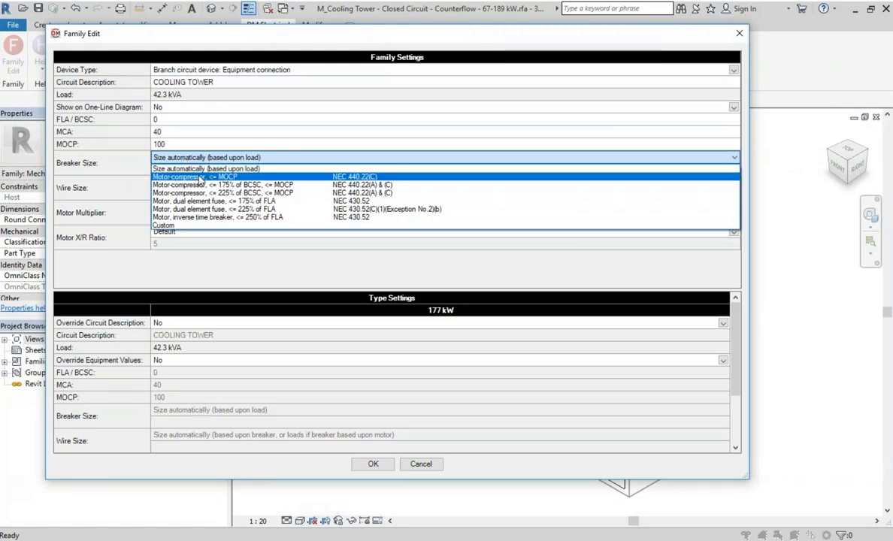
{"action": "left_click", "coordinate": [198, 177]}
{"action": "left_click", "coordinate": [193, 184]}
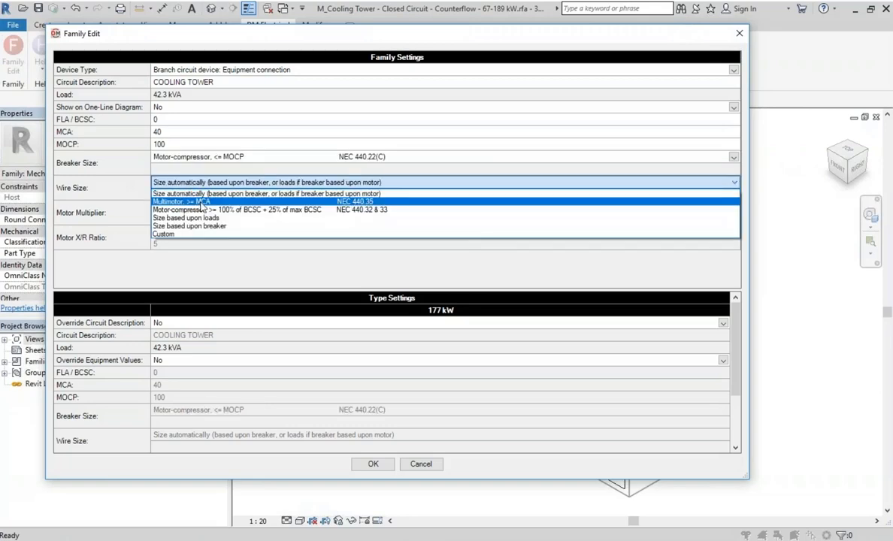
{"action": "left_click", "coordinate": [203, 203]}
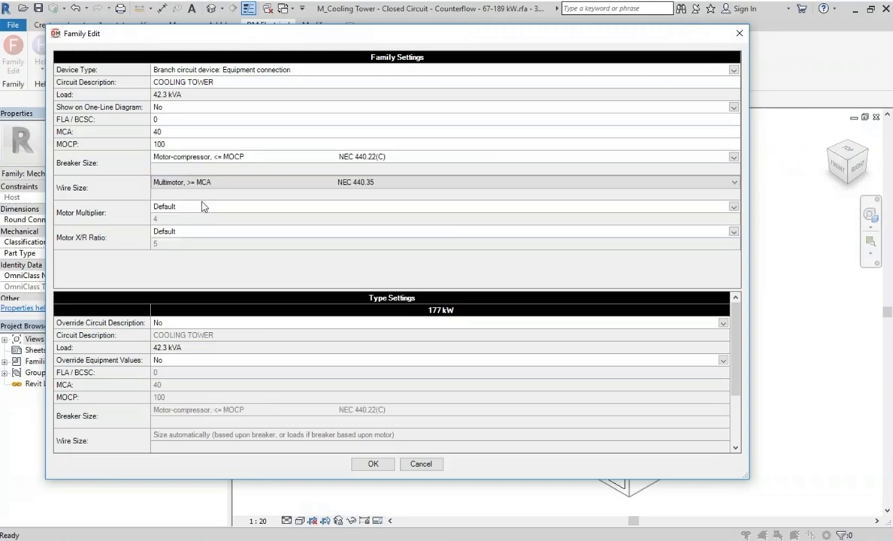
{"action": "left_click", "coordinate": [125, 193]}
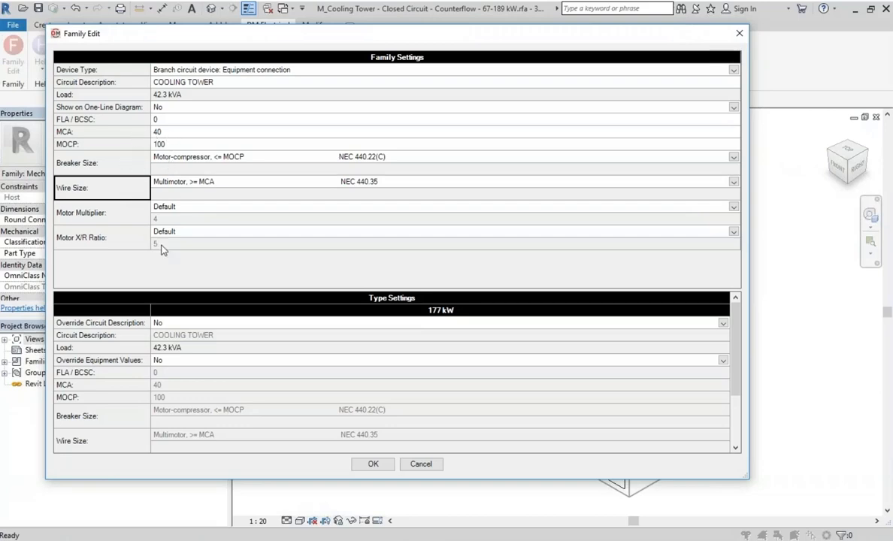
{"action": "left_click", "coordinate": [376, 464]}
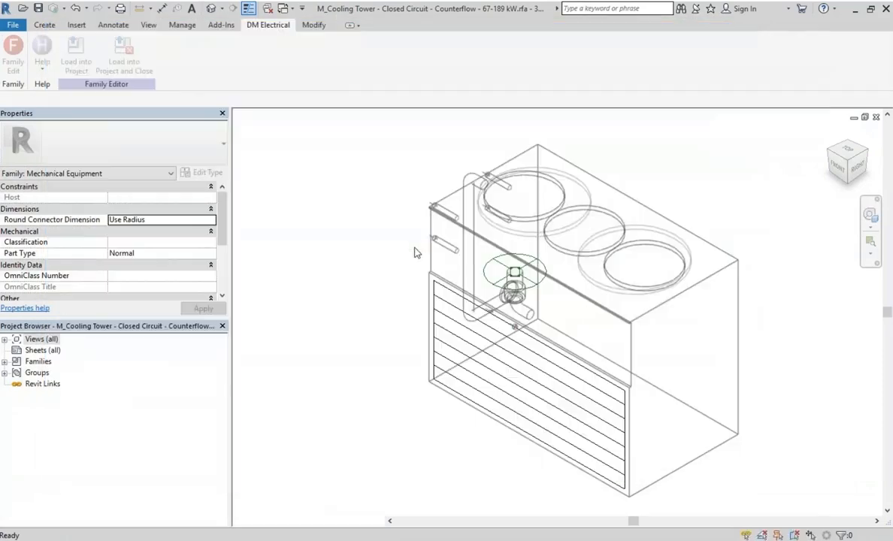
Load the cooling tower family with its equipment connection settings into the project, overwriting the existing version.
{"action": "left_click", "coordinate": [79, 66]}
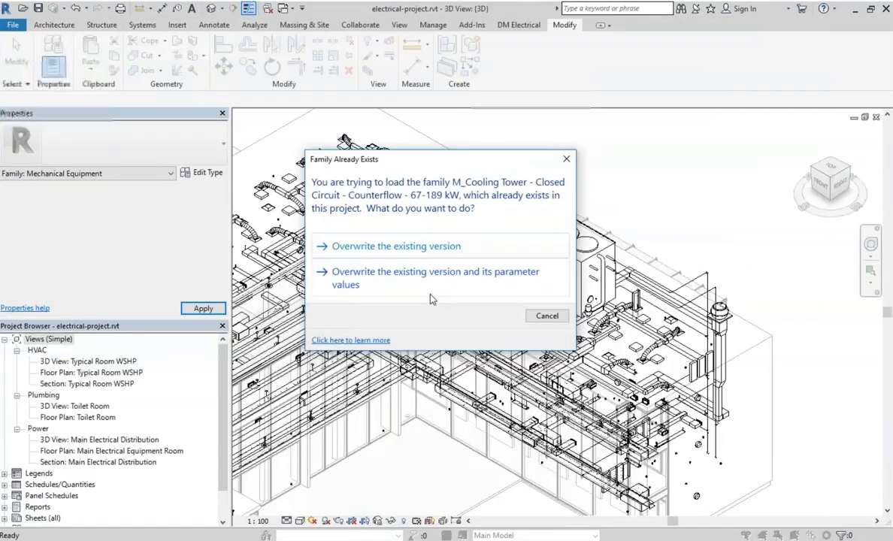
{"action": "left_click", "coordinate": [421, 247]}
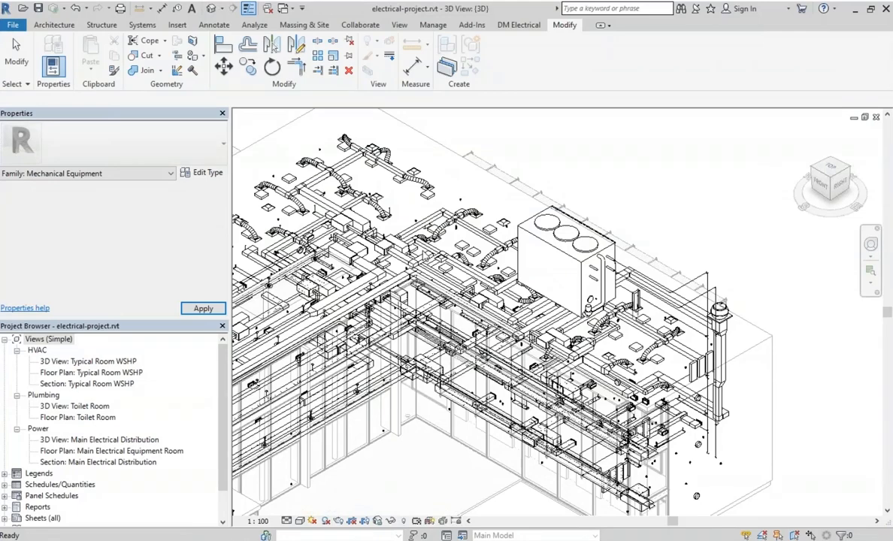
Select the rooftop cooling tower and check its circuit's breaker size and wire callout in Circuit Edit.
{"action": "left_click", "coordinate": [518, 25]}
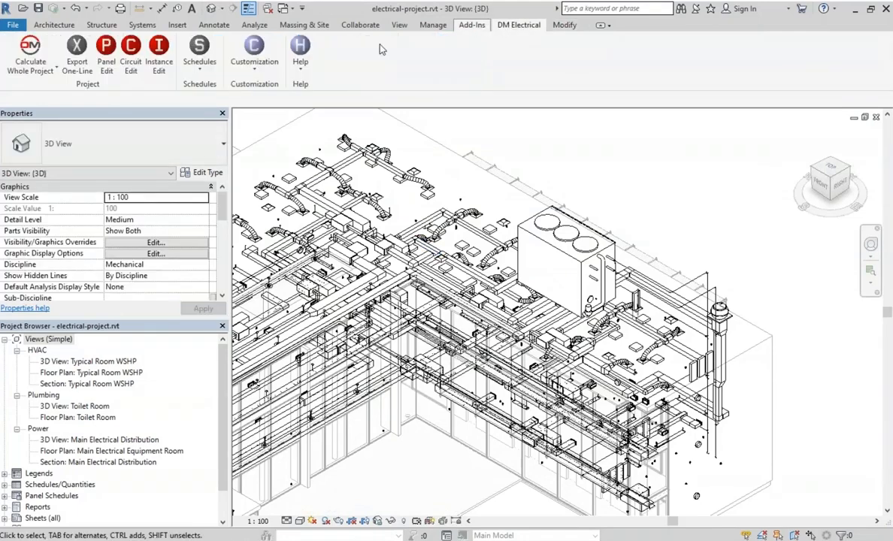
{"action": "left_click", "coordinate": [553, 238]}
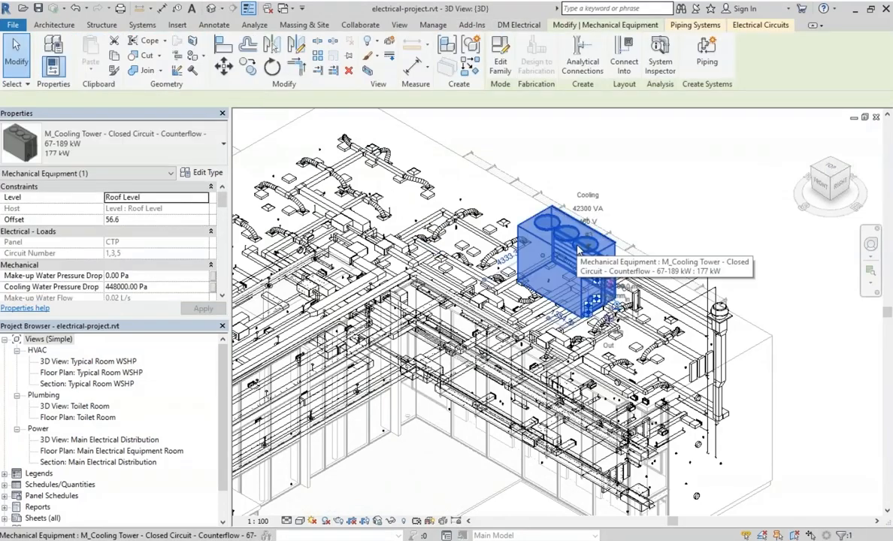
{"action": "left_click", "coordinate": [517, 25]}
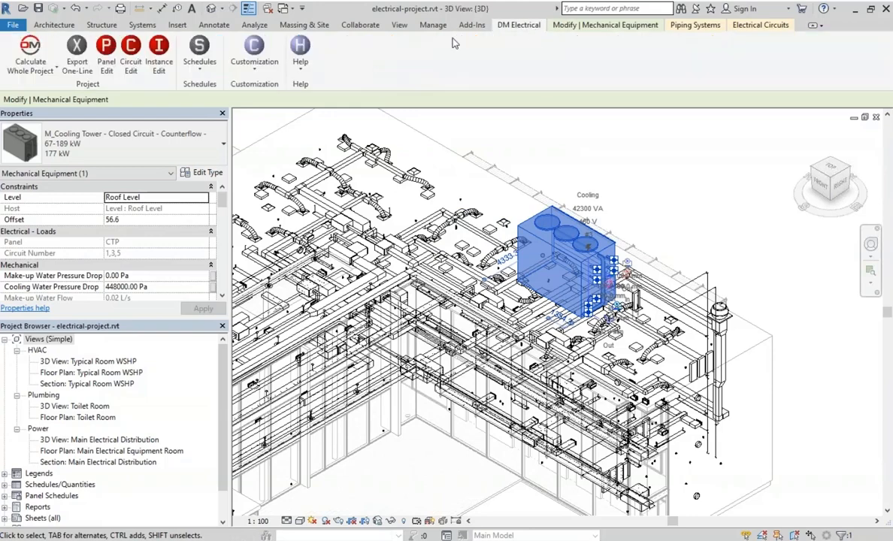
{"action": "left_click", "coordinate": [130, 46]}
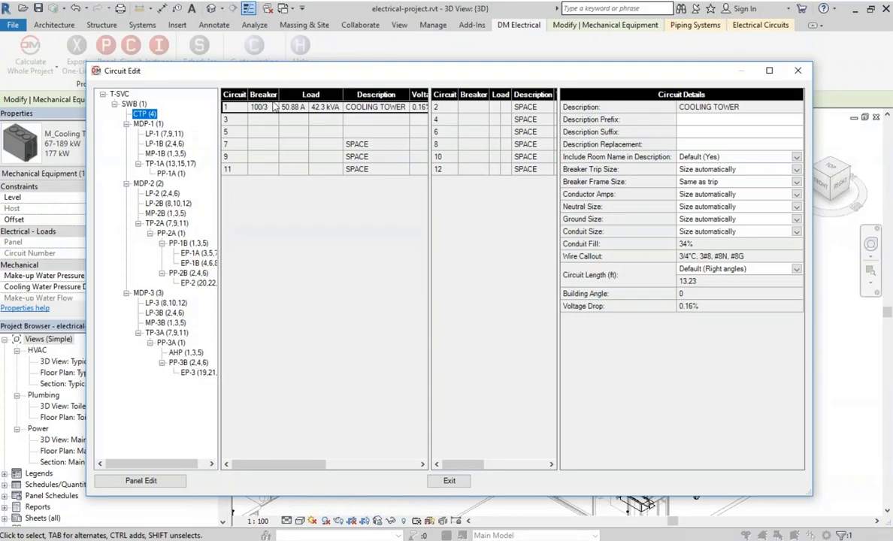
{"action": "left_click", "coordinate": [661, 256]}
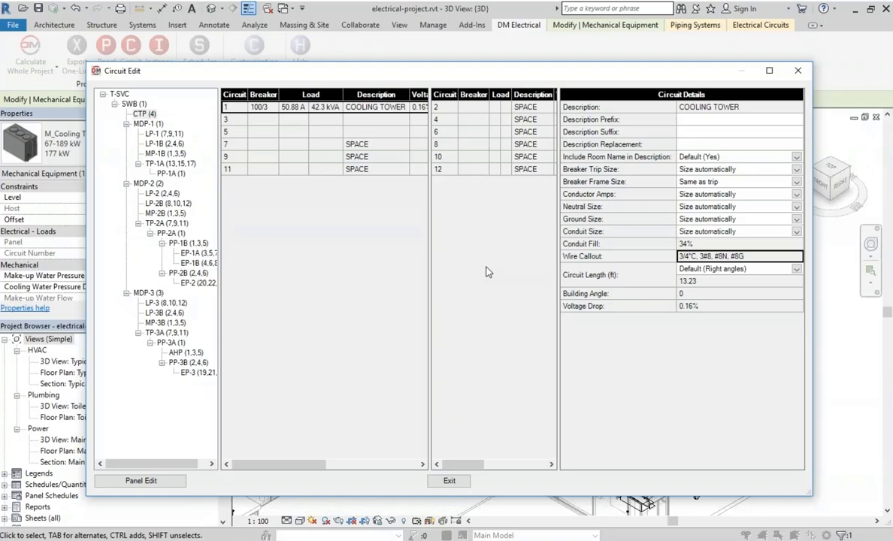
Close the circuit view and override the selected cooling tower instance's MCA with a custom value of 50.
{"action": "left_click", "coordinate": [449, 480]}
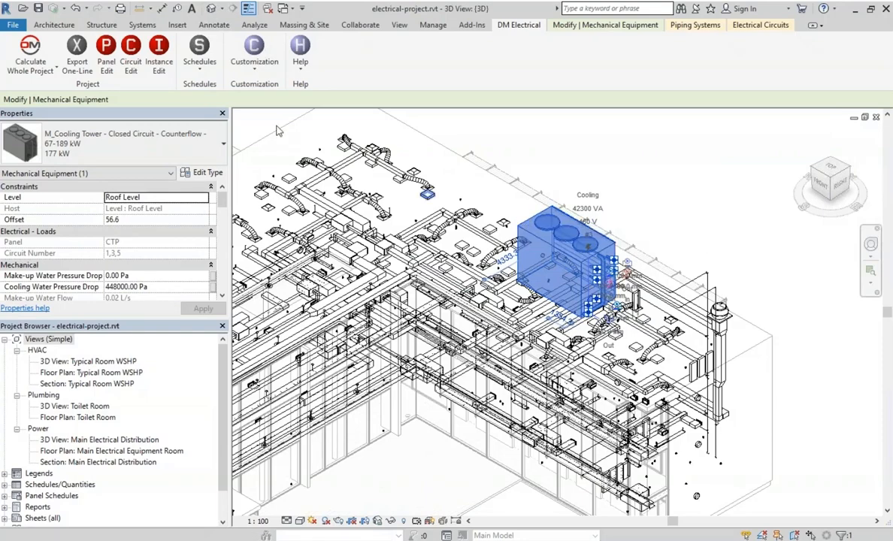
{"action": "left_click", "coordinate": [159, 54]}
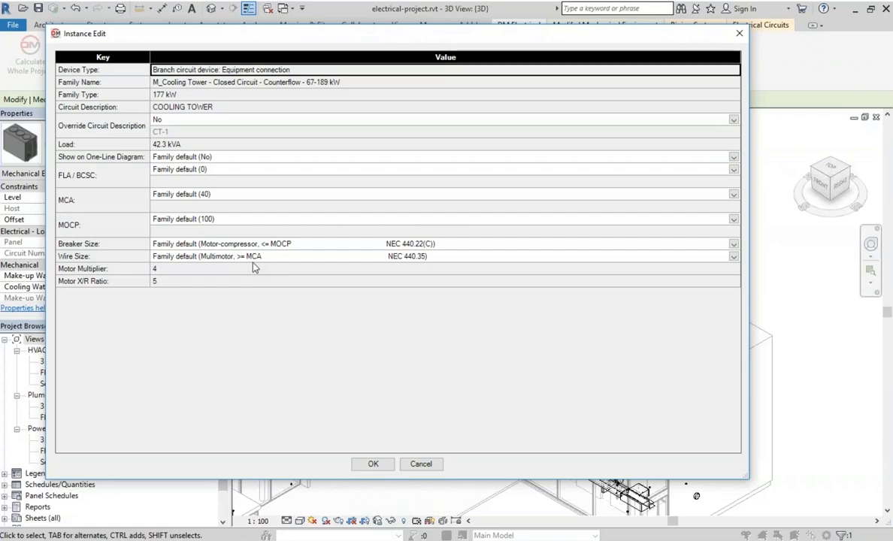
{"action": "left_click", "coordinate": [207, 206]}
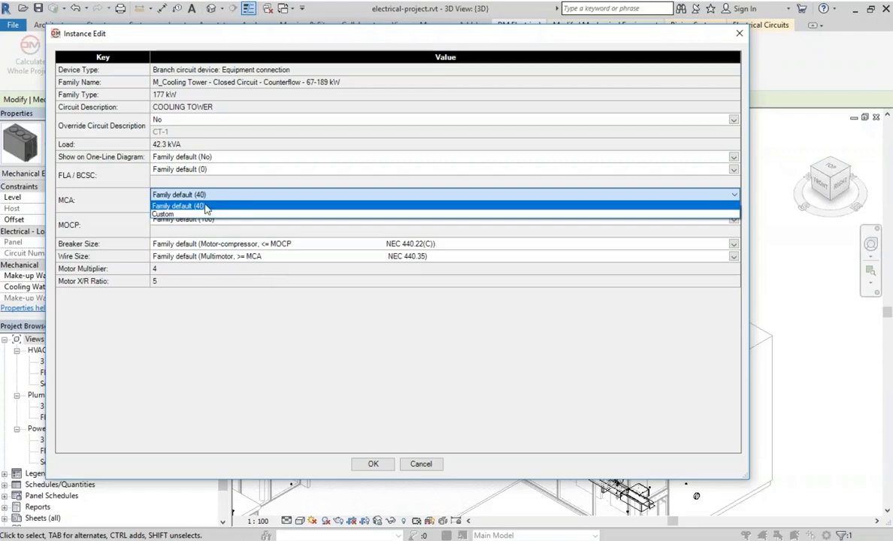
{"action": "left_click", "coordinate": [207, 214]}
{"action": "type", "text": "5"}
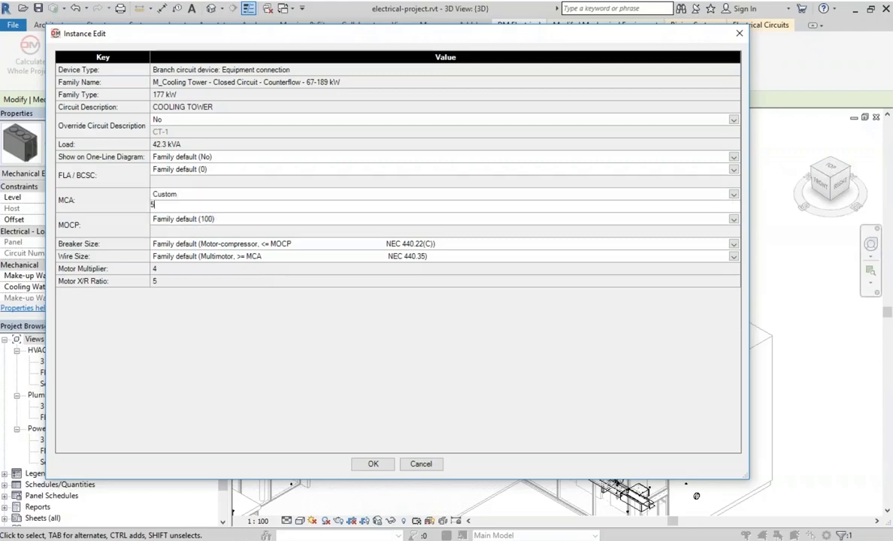
{"action": "type", "text": "0"}
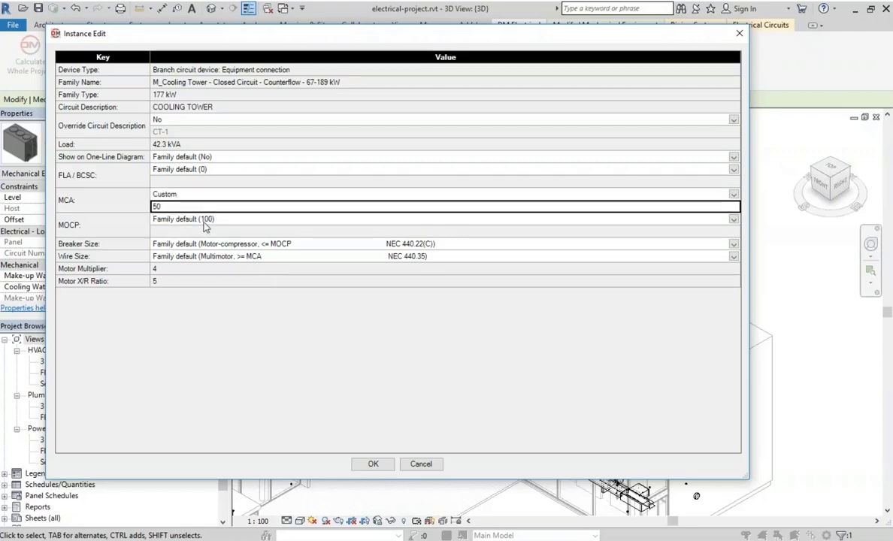
Override the cooling tower instance's MOCP with a custom value of 90.
{"action": "left_click", "coordinate": [204, 225]}
{"action": "left_click", "coordinate": [204, 225]}
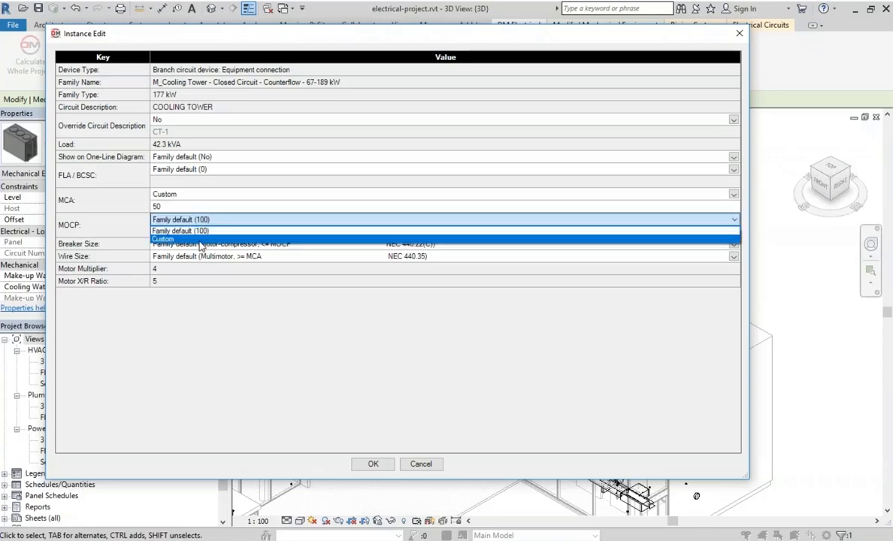
{"action": "left_click", "coordinate": [191, 237]}
{"action": "type", "text": "90"}
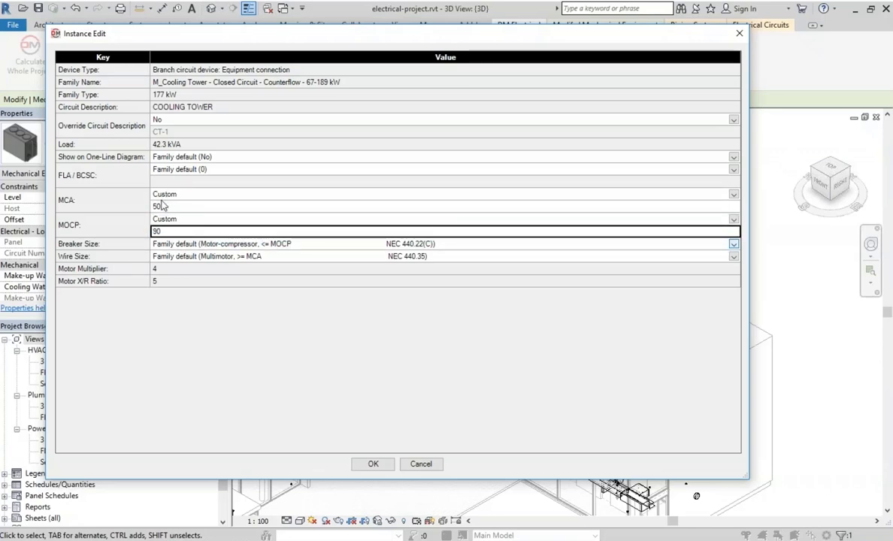
Apply the instance settings and check the cooling tower circuit's breaker size and wire callout in Circuit Edit.
{"action": "left_click", "coordinate": [369, 464]}
{"action": "left_click", "coordinate": [130, 54]}
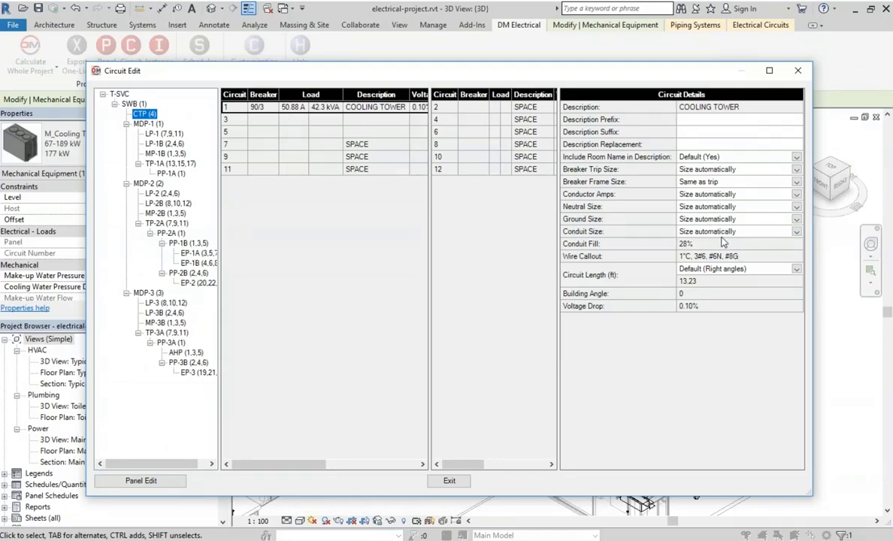
{"action": "left_click", "coordinate": [448, 480]}
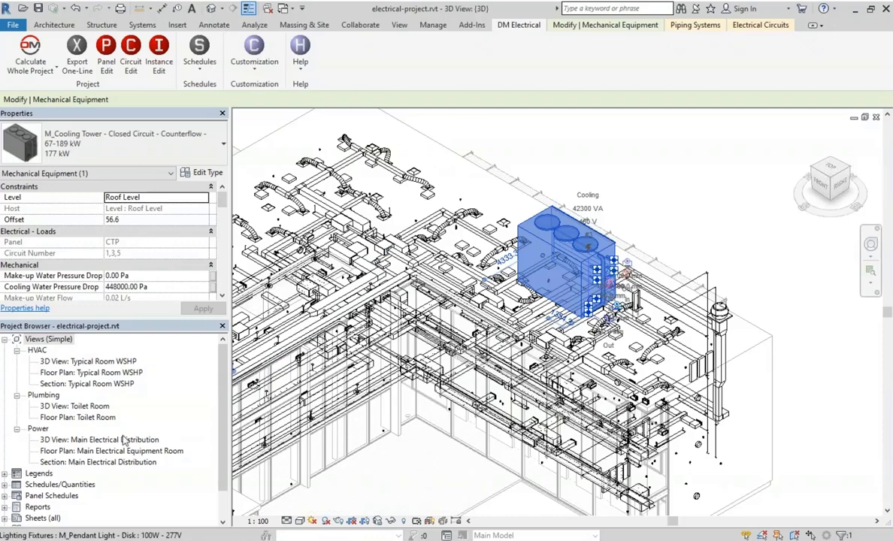
Open the Main Electrical Distribution section view, select transformer T-SVC and examine its settings in Panel Edit.
{"action": "double_click", "coordinate": [110, 462]}
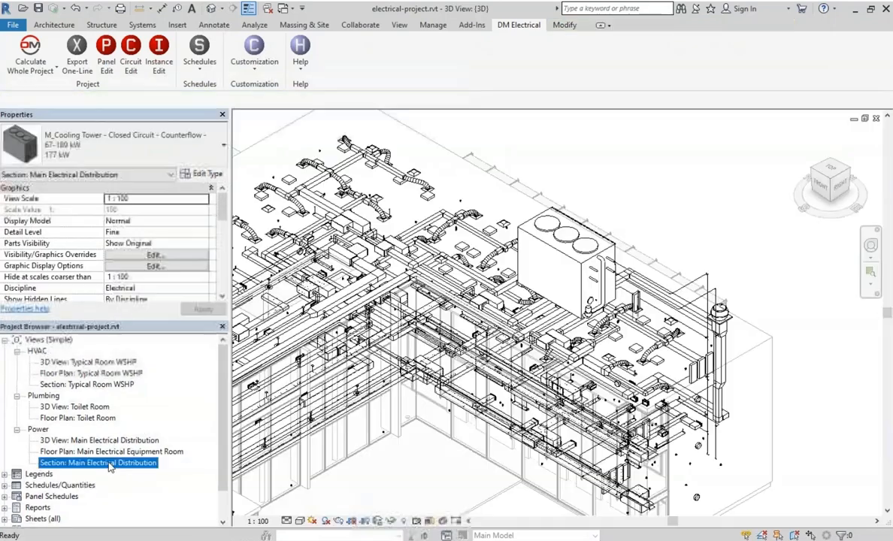
{"action": "scroll", "coordinate": [476, 383], "scroll_direction": "up", "scroll_amount": 3}
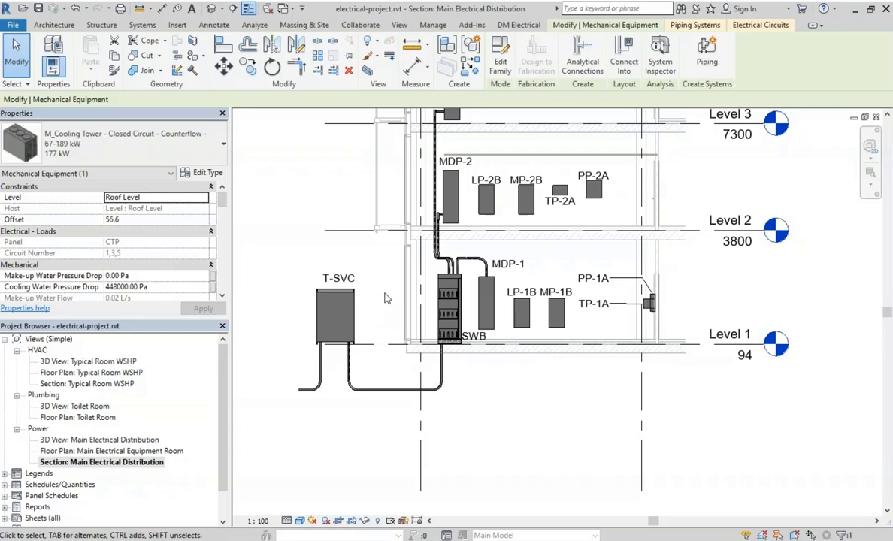
{"action": "left_click", "coordinate": [519, 26]}
{"action": "left_click", "coordinate": [353, 308]}
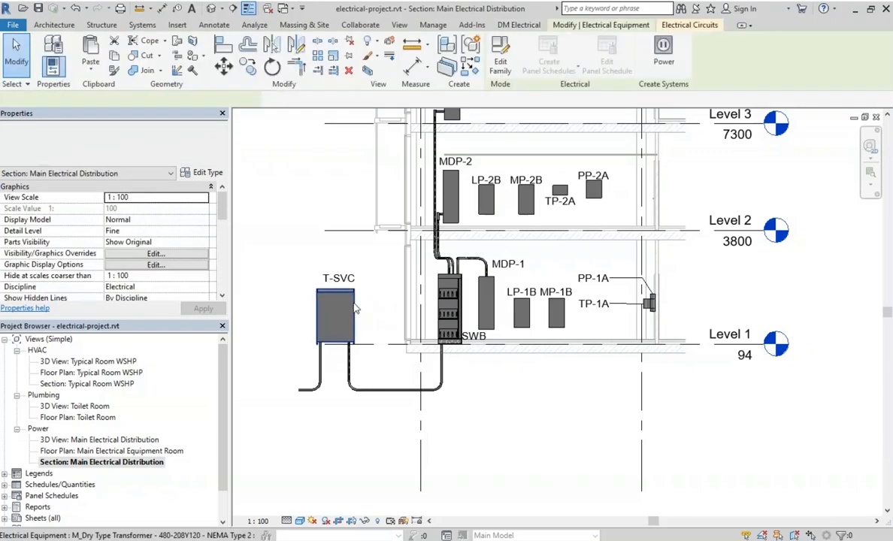
{"action": "left_click", "coordinate": [505, 27]}
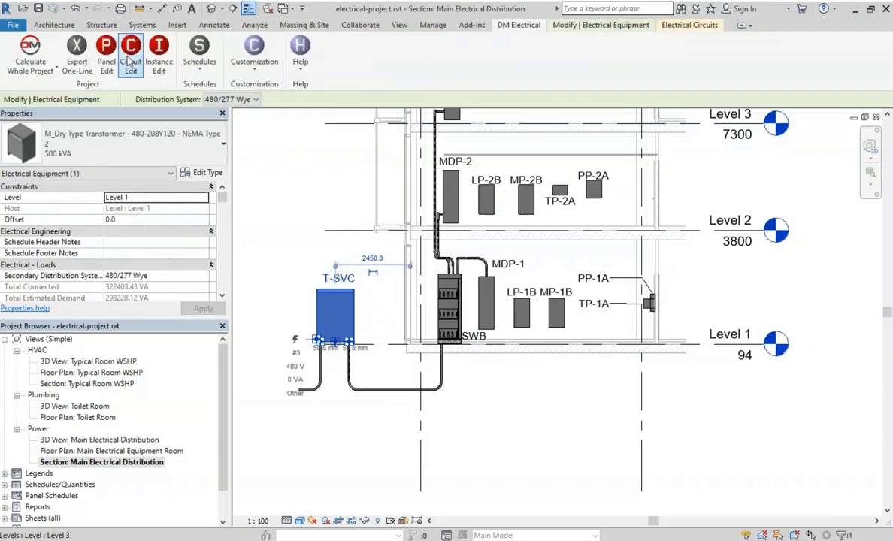
{"action": "left_click", "coordinate": [106, 55]}
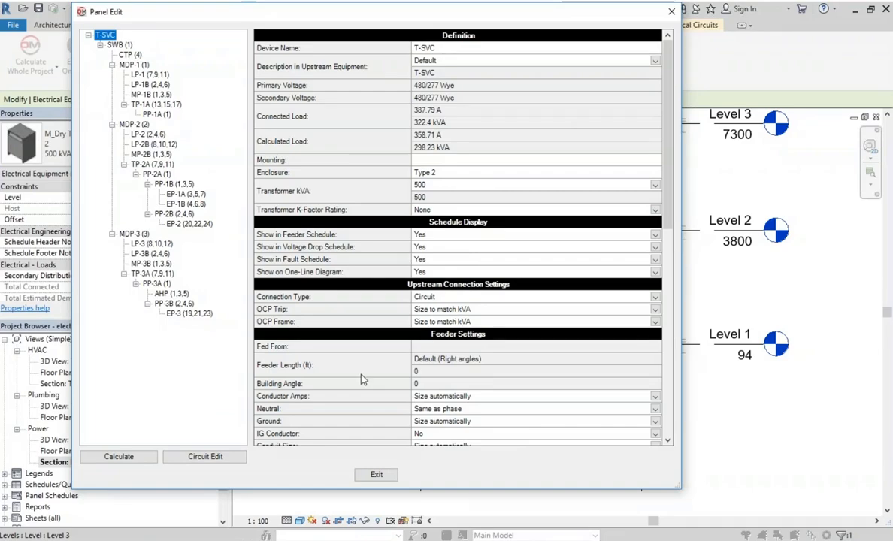
{"action": "left_click", "coordinate": [376, 474]}
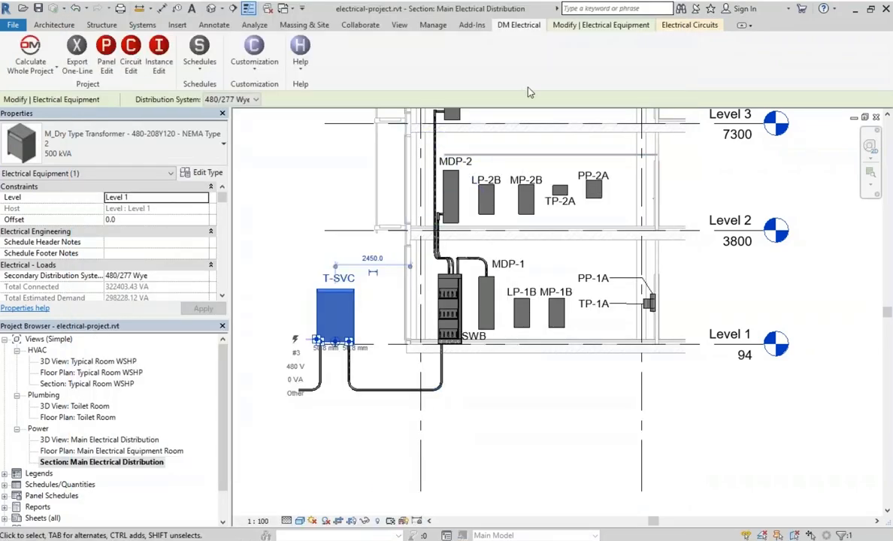
Open the T-SVC transformer's family for editing and bring up its DM Electrical Family Edit settings.
{"action": "left_click", "coordinate": [601, 25]}
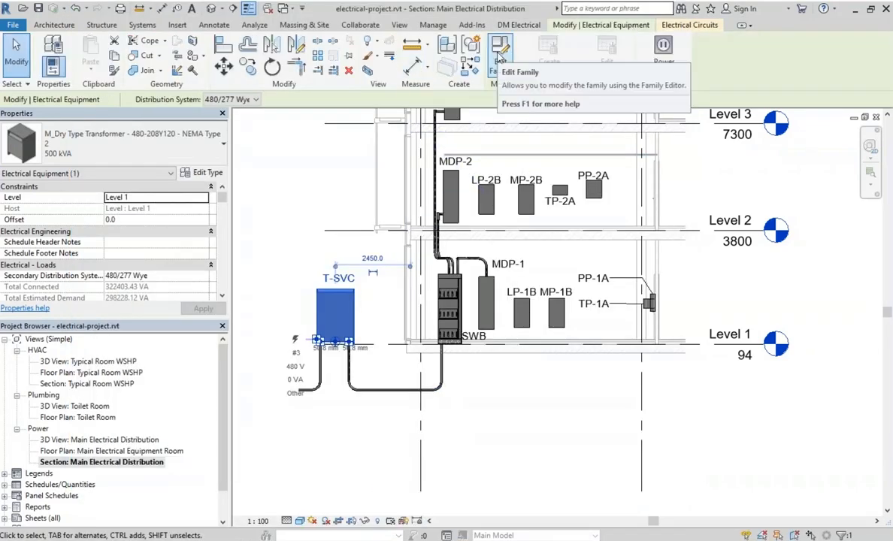
{"action": "left_click", "coordinate": [498, 63]}
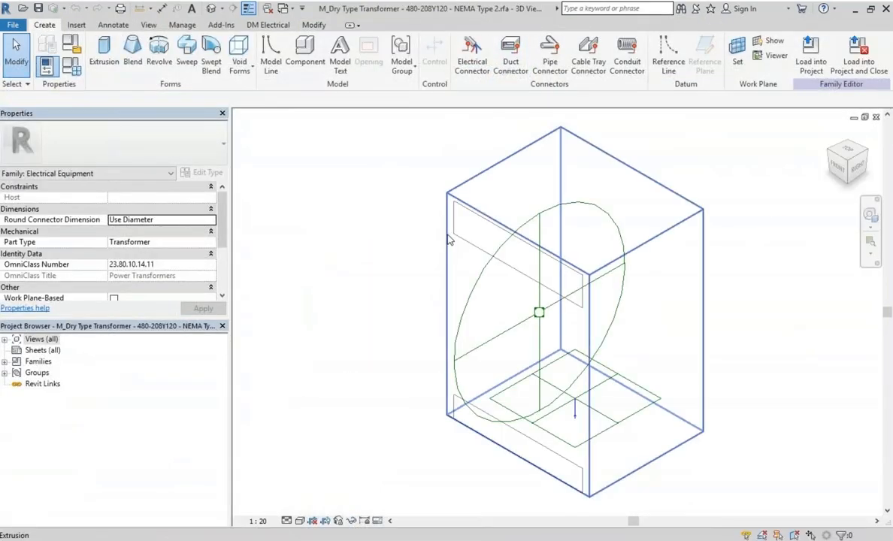
{"action": "left_click", "coordinate": [268, 25]}
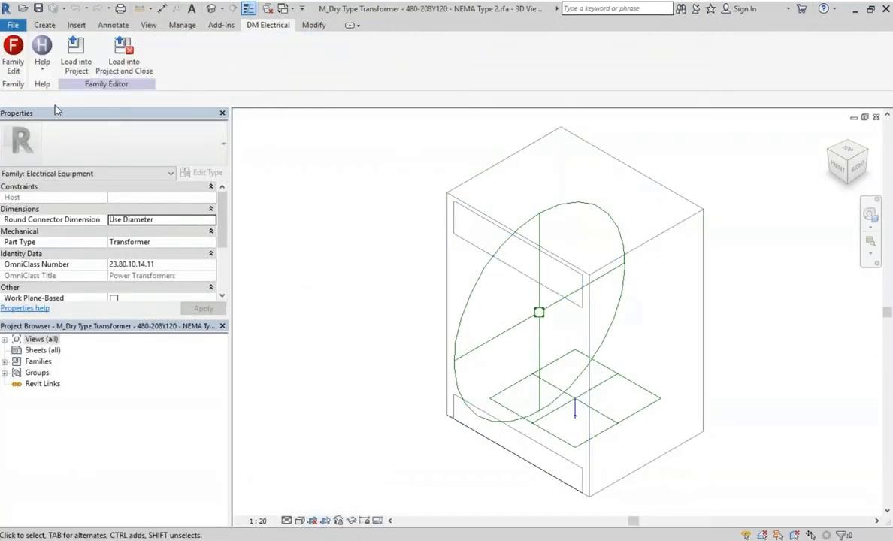
{"action": "left_click", "coordinate": [13, 54]}
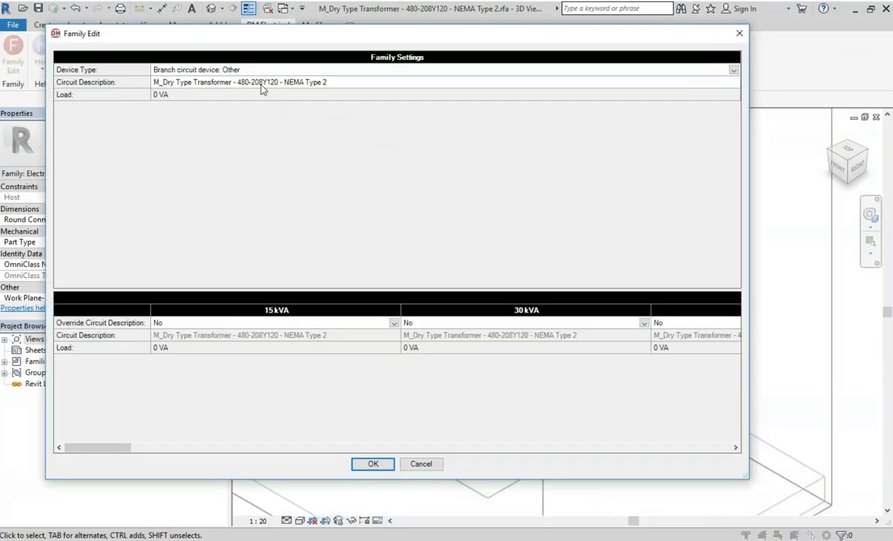
Try the device type Distribution equipment: Other and examine its upstream description prefix, neutral and ground sizing options.
{"action": "left_click", "coordinate": [261, 71]}
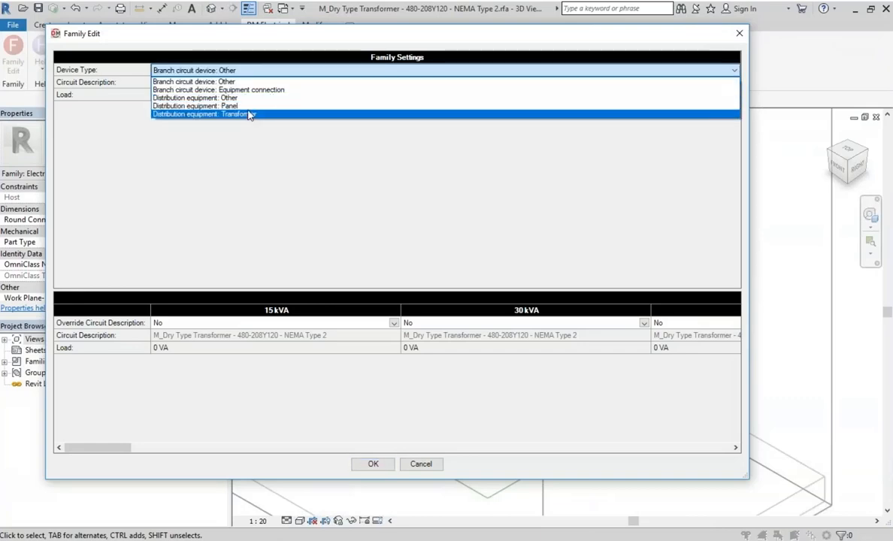
{"action": "left_click", "coordinate": [249, 102]}
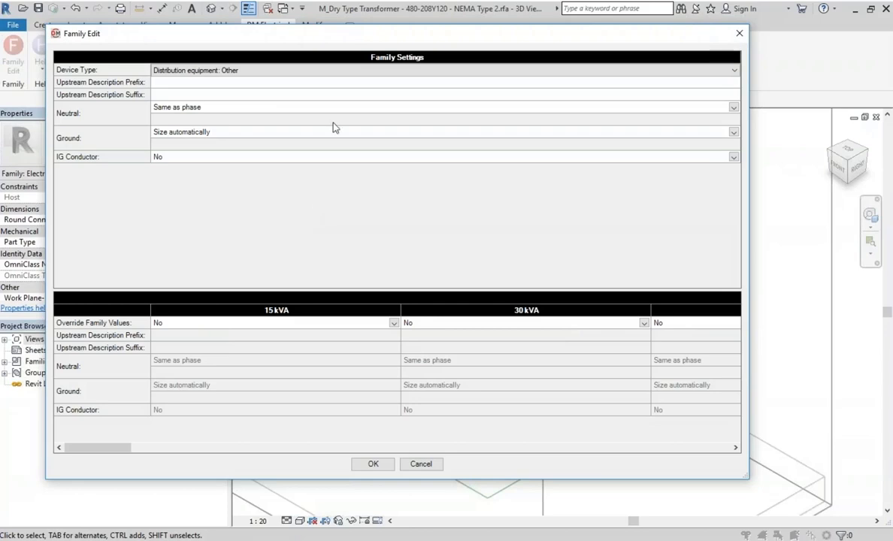
{"action": "left_click", "coordinate": [258, 83]}
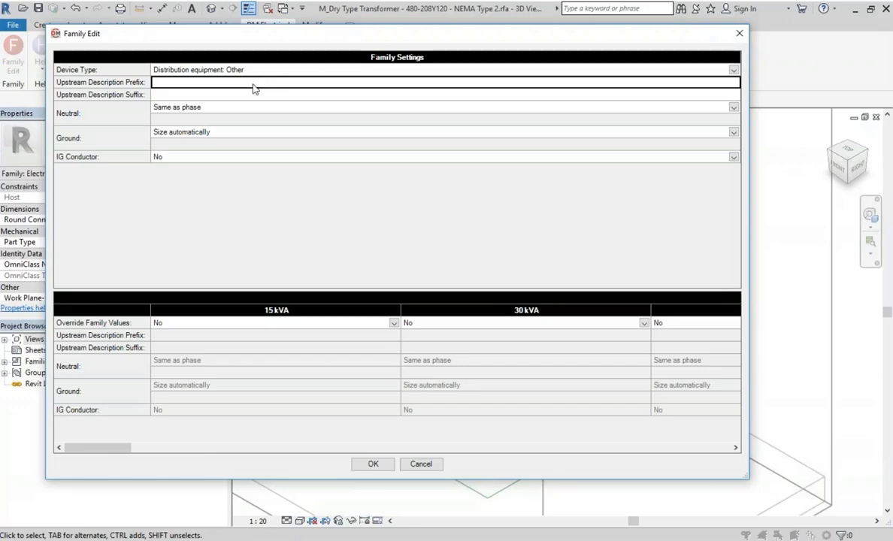
{"action": "left_click", "coordinate": [124, 113]}
{"action": "left_click", "coordinate": [128, 140]}
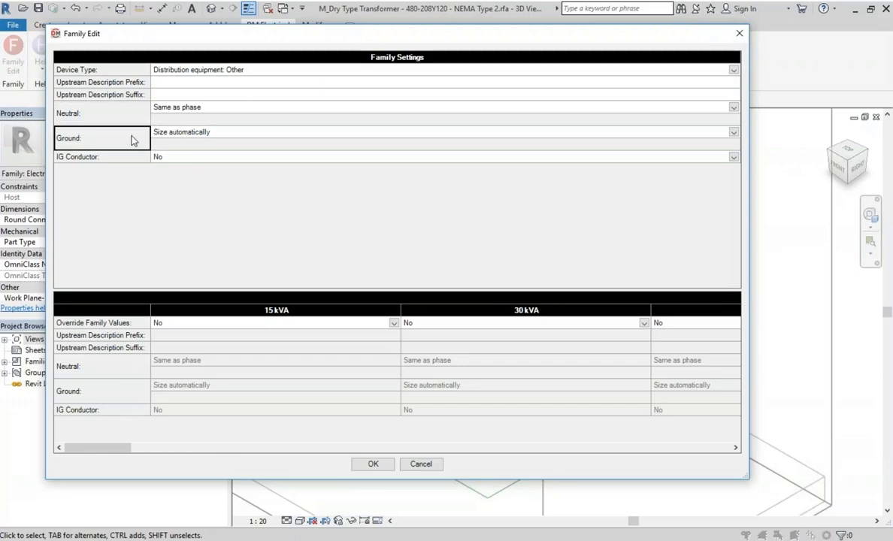
{"action": "left_click", "coordinate": [181, 110]}
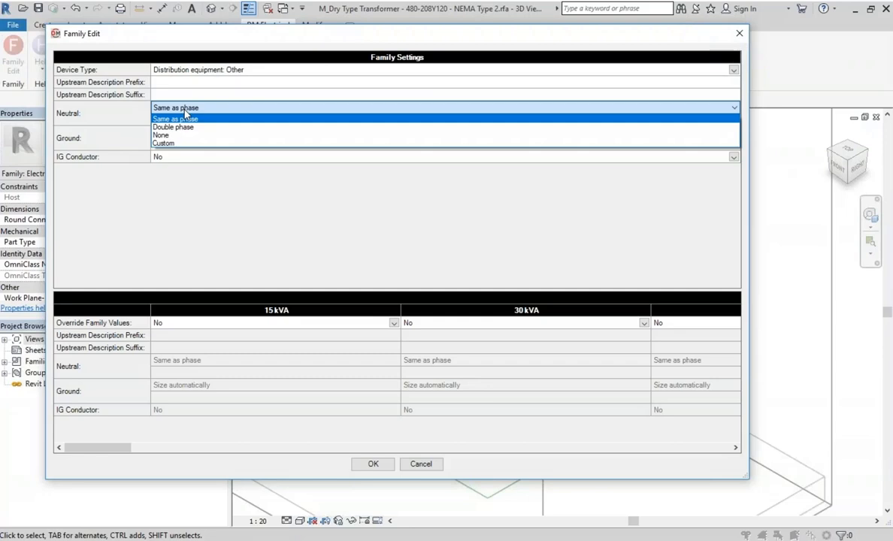
{"action": "left_click", "coordinate": [186, 113]}
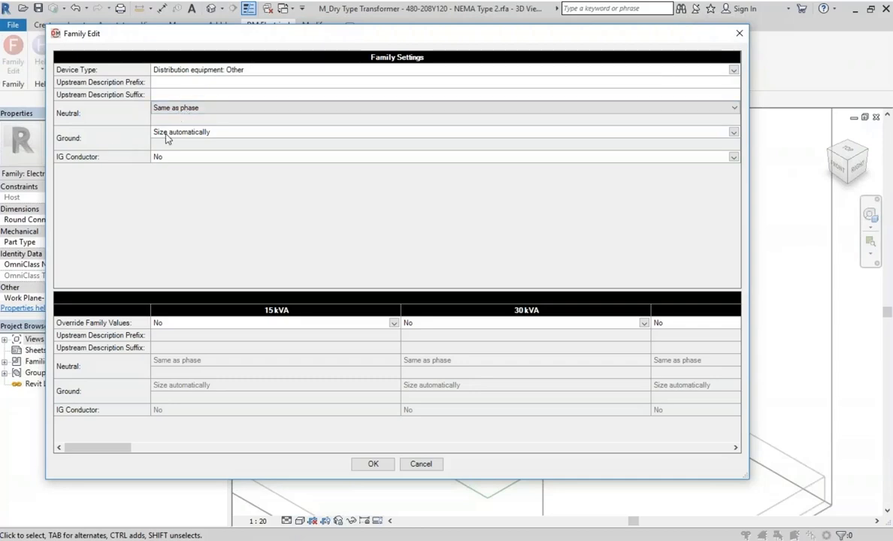
{"action": "left_click", "coordinate": [180, 133]}
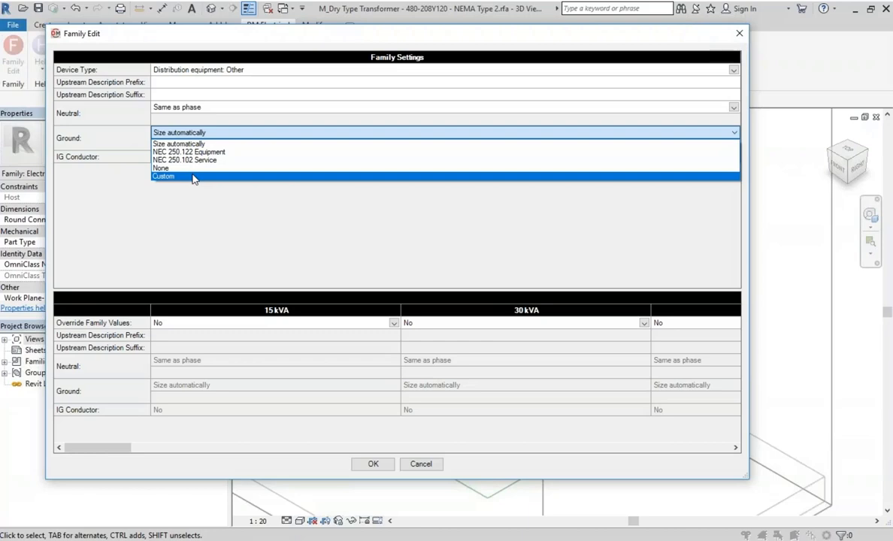
{"action": "left_click", "coordinate": [205, 134]}
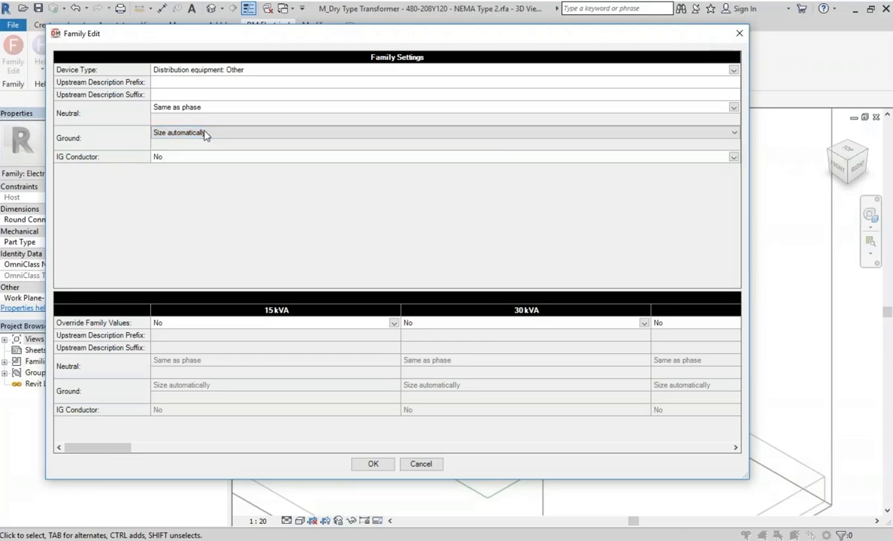
Set the family's device type to Distribution equipment: Transformer and review its kVA, K-factor rating, impedance and X/R ratio settings.
{"action": "left_click", "coordinate": [199, 70]}
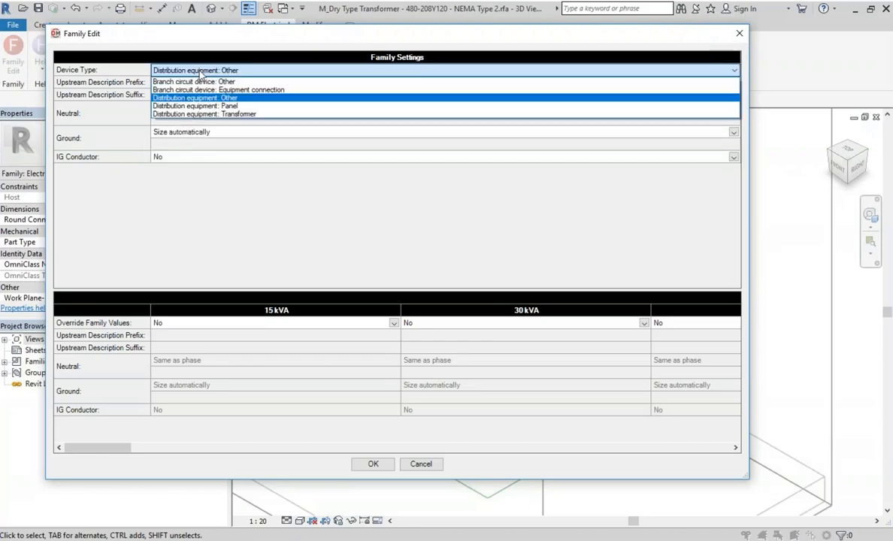
{"action": "left_click", "coordinate": [216, 115]}
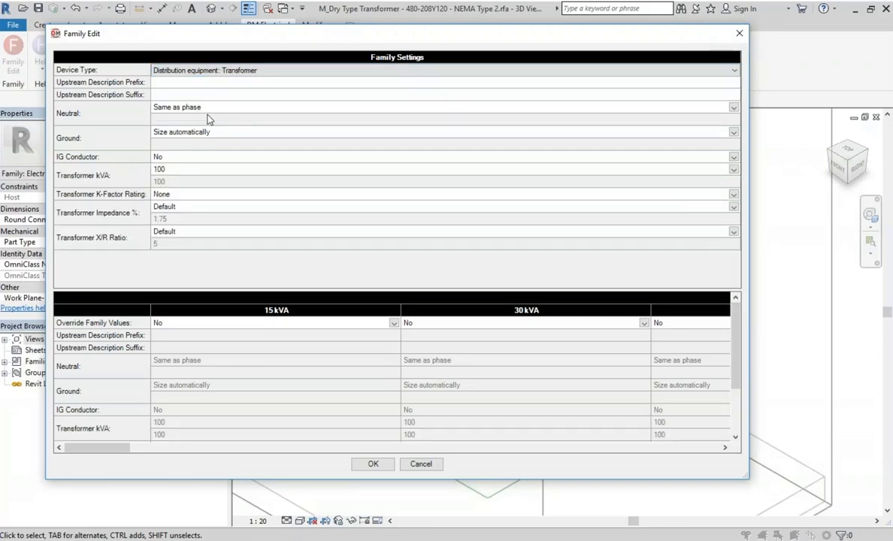
{"action": "left_click", "coordinate": [126, 174]}
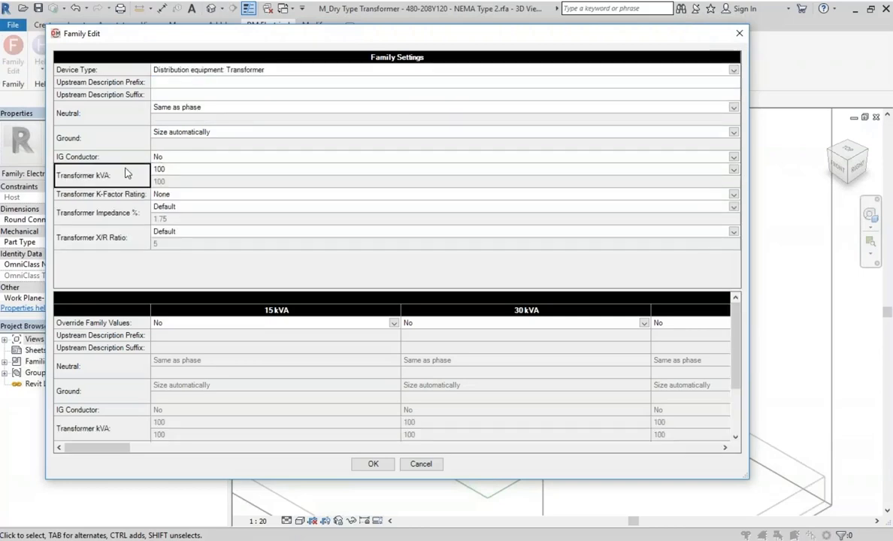
{"action": "left_click", "coordinate": [186, 196]}
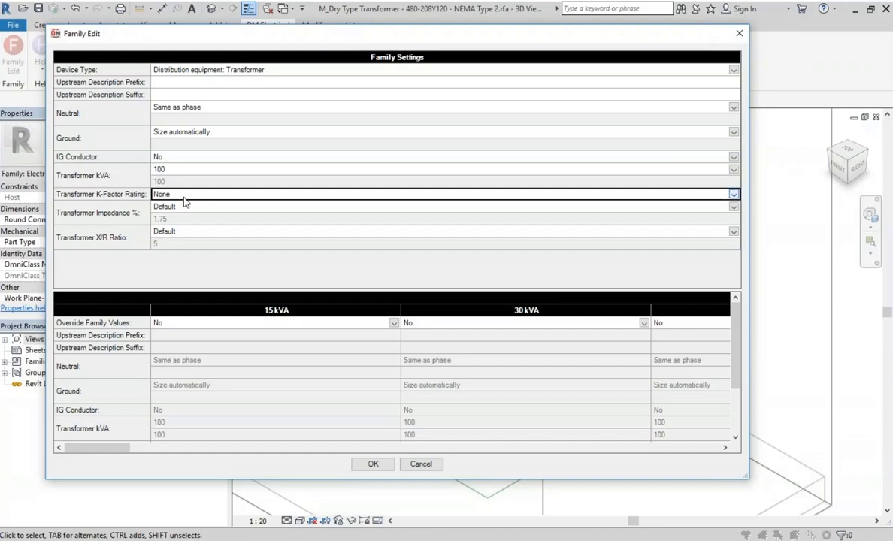
{"action": "left_click", "coordinate": [185, 197]}
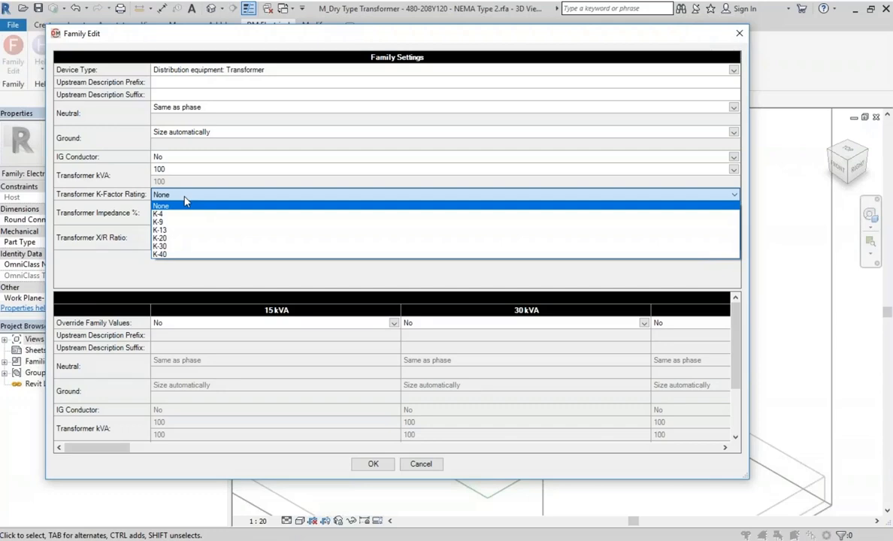
{"action": "left_click", "coordinate": [185, 204]}
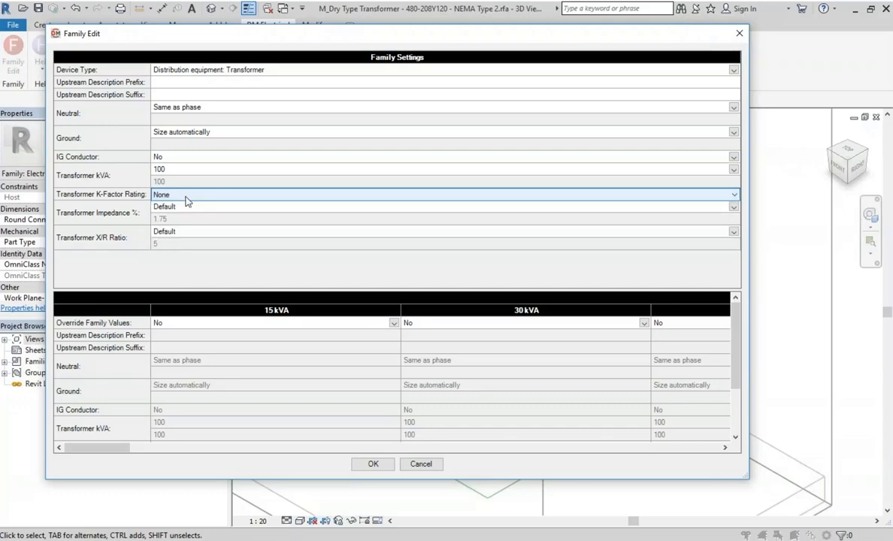
{"action": "left_click", "coordinate": [116, 216]}
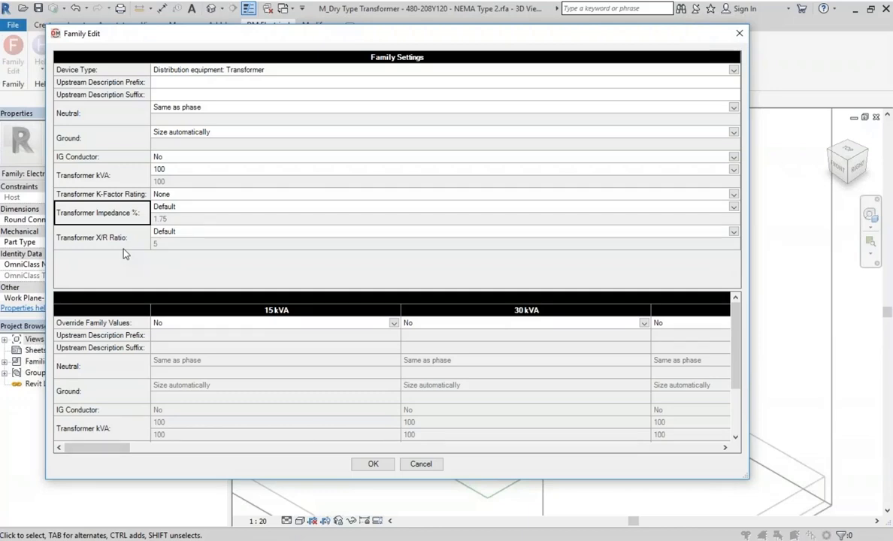
{"action": "left_click", "coordinate": [124, 248]}
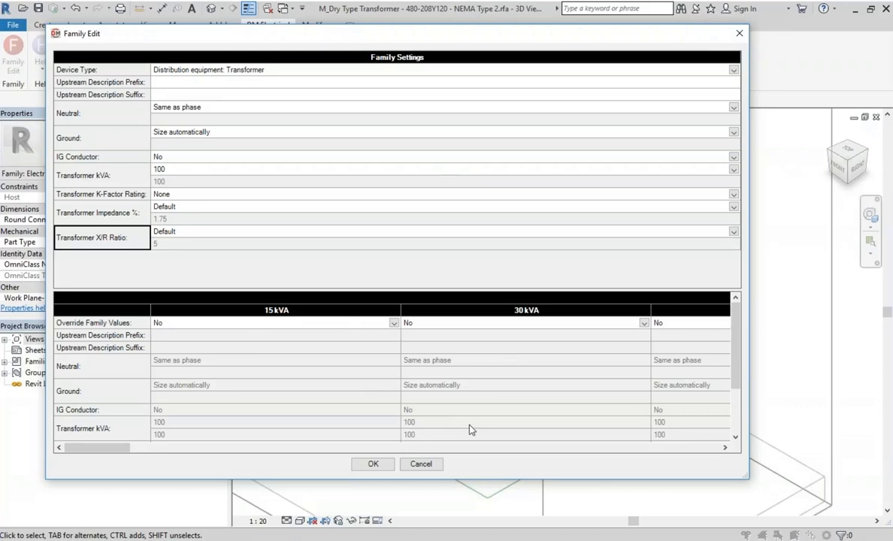
Enlarge the type settings area, then override the family values for the 15 kVA type with a transformer kVA of 15.
{"action": "left_click_drag", "start_coordinate": [434, 298], "coordinate": [430, 270]}
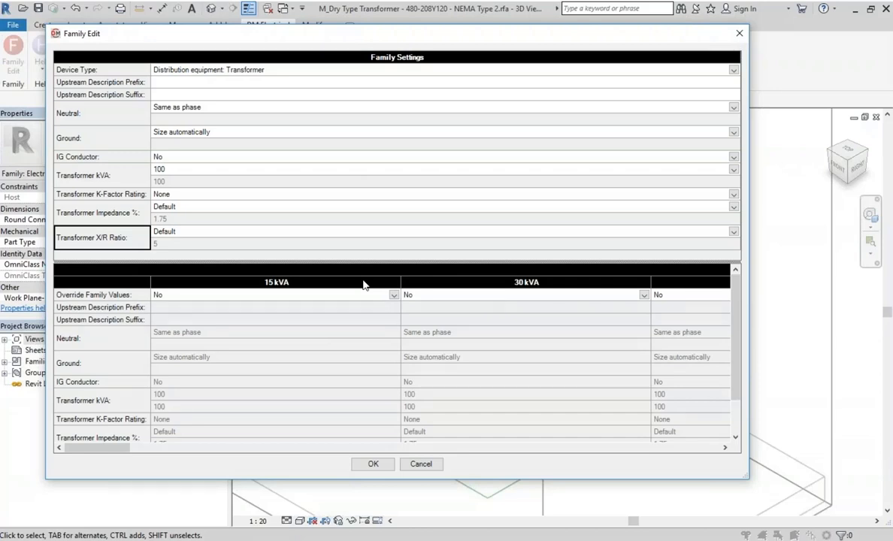
{"action": "left_click", "coordinate": [319, 295]}
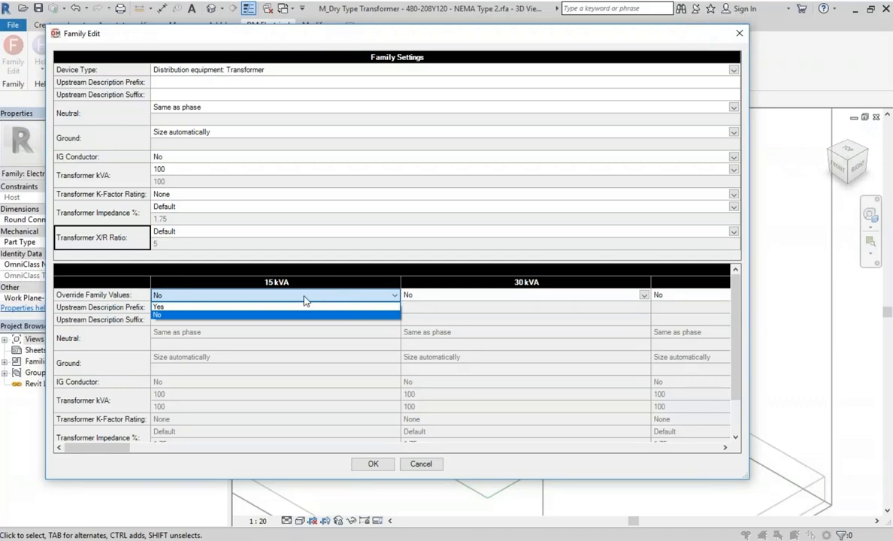
{"action": "left_click", "coordinate": [270, 307]}
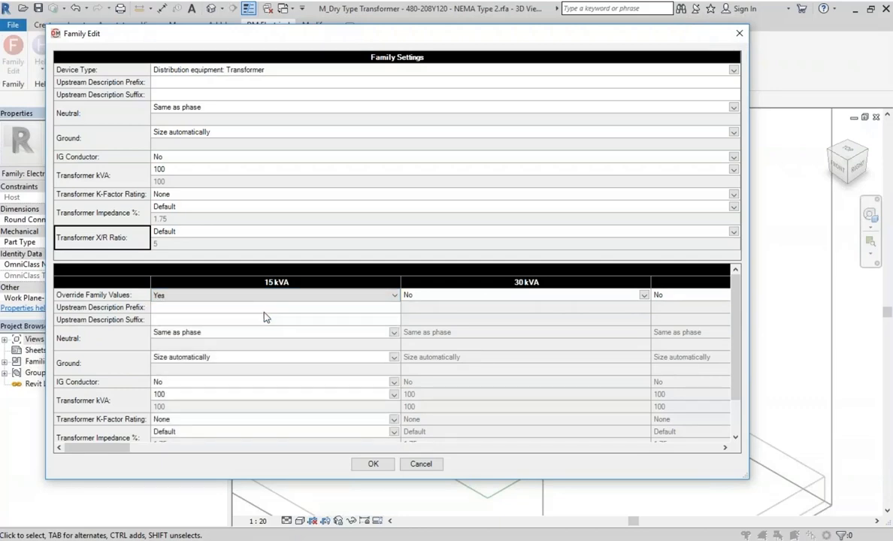
{"action": "left_click", "coordinate": [174, 397]}
{"action": "left_click", "coordinate": [173, 399]}
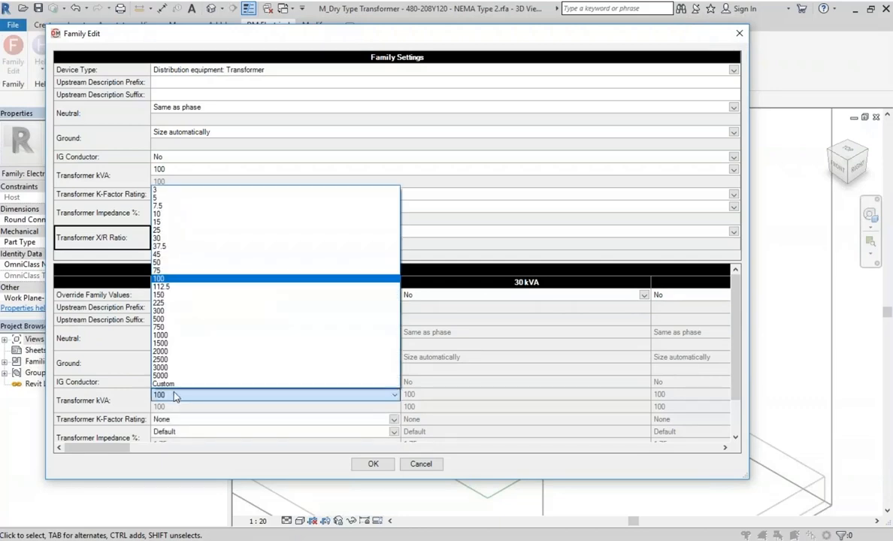
{"action": "left_click", "coordinate": [175, 223]}
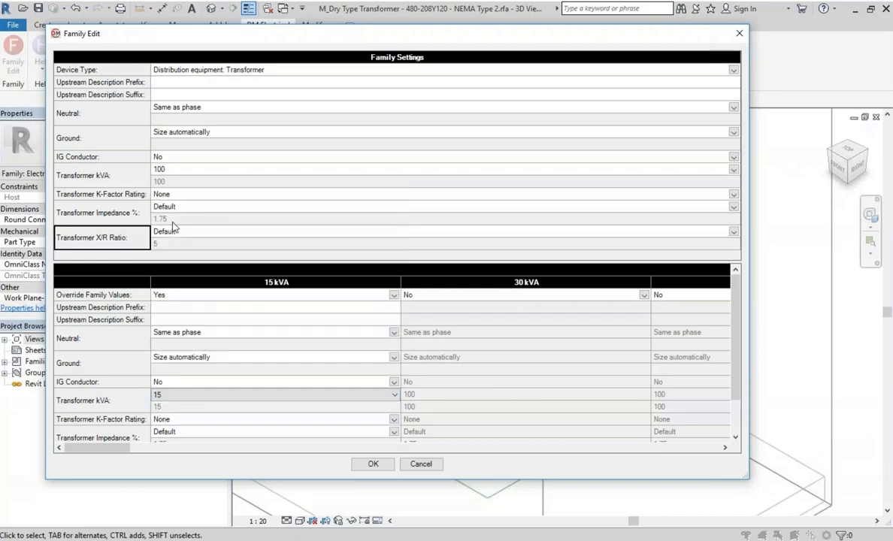
Override the family values for the 30 kVA type and set its transformer kVA to 30.
{"action": "left_click", "coordinate": [490, 294]}
{"action": "left_click", "coordinate": [473, 295]}
{"action": "left_click", "coordinate": [469, 306]}
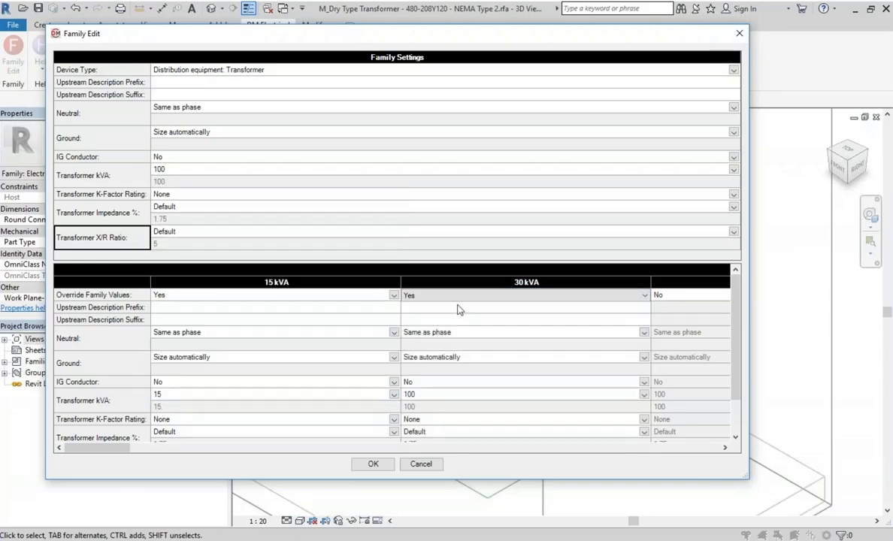
{"action": "left_click", "coordinate": [432, 395]}
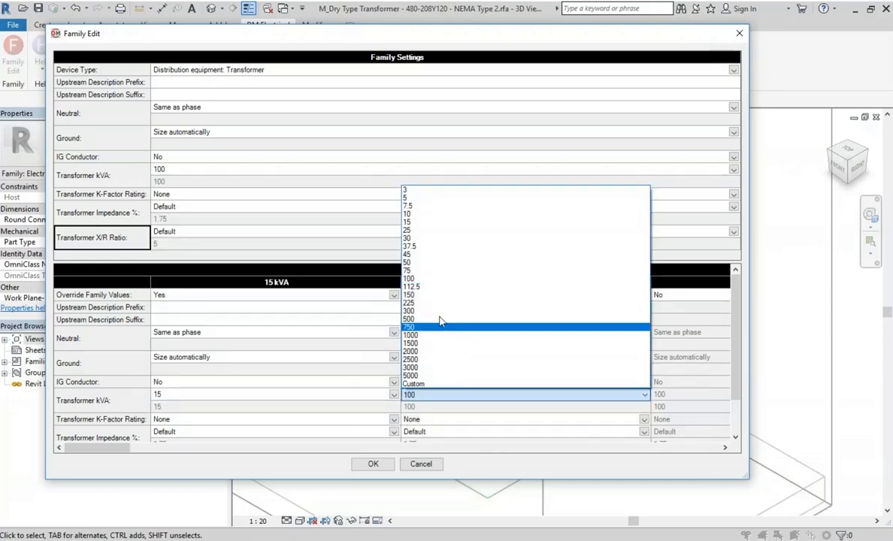
{"action": "left_click", "coordinate": [432, 238]}
Override the family values for the 45 kVA type with a transformer kVA of 45 and accept the family settings.
{"action": "left_click", "coordinate": [662, 299]}
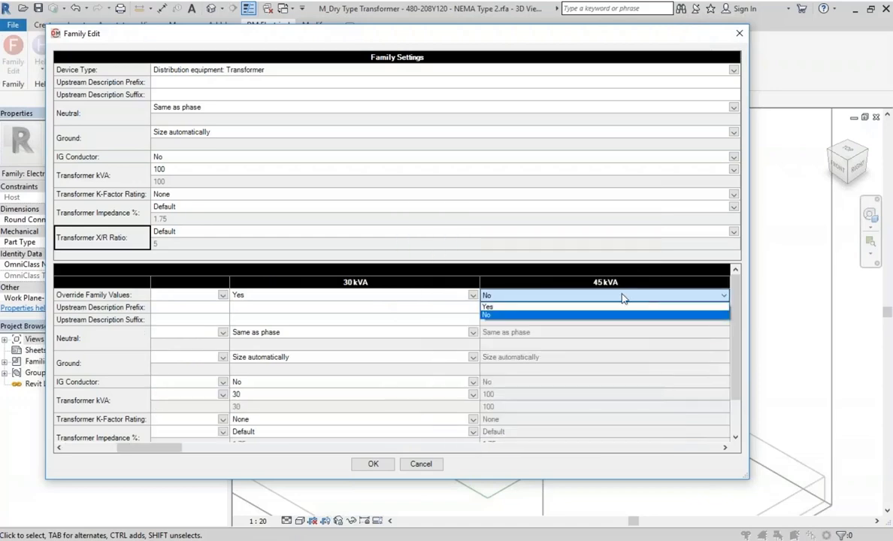
{"action": "left_click", "coordinate": [526, 307]}
{"action": "left_click", "coordinate": [524, 395]}
{"action": "left_click", "coordinate": [523, 396]}
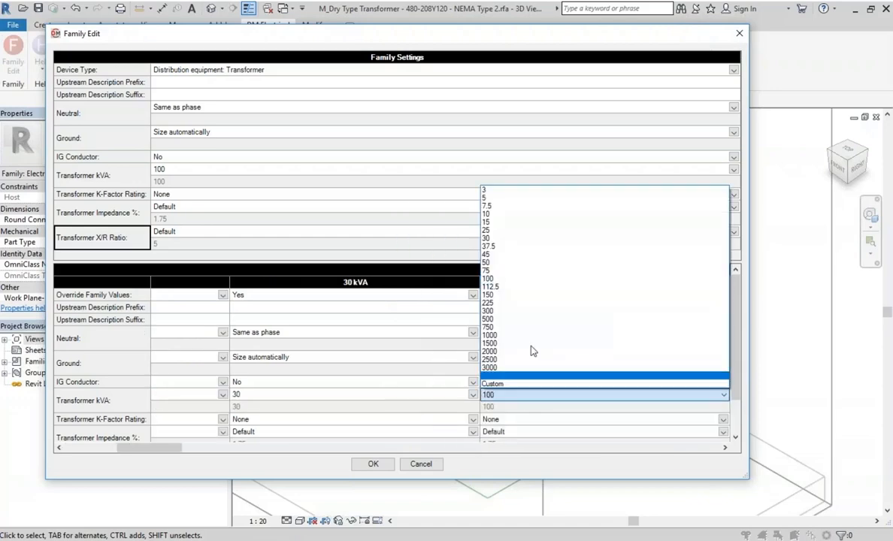
{"action": "left_click", "coordinate": [514, 256]}
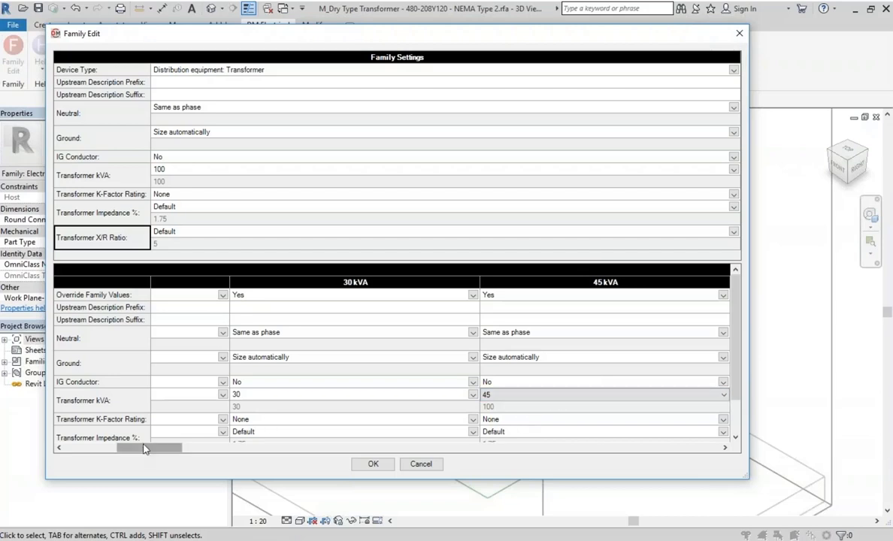
{"action": "left_click_drag", "start_coordinate": [149, 448], "coordinate": [243, 450]}
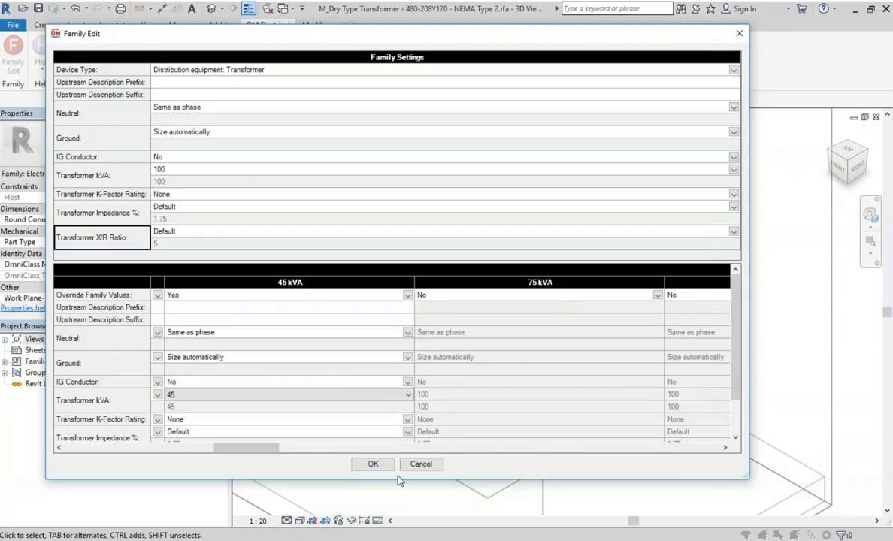
{"action": "left_click", "coordinate": [372, 463]}
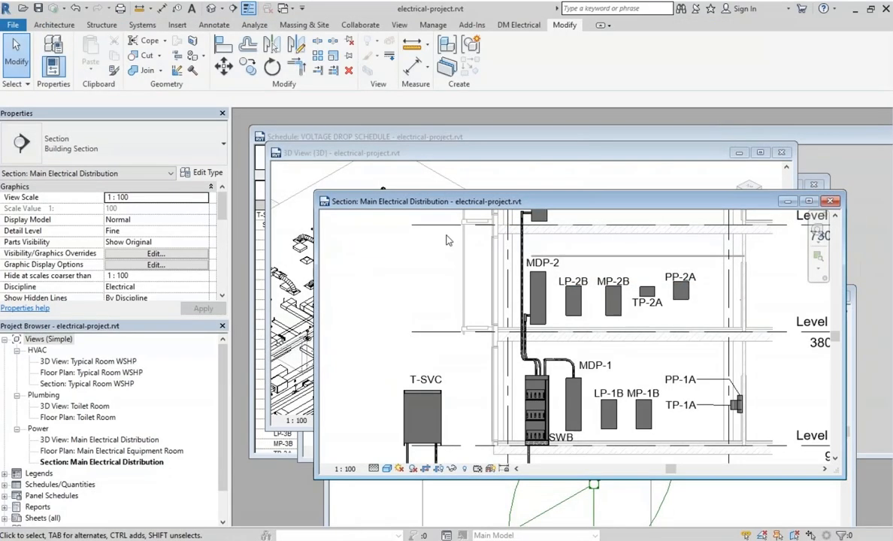
Check the type of transformer T-SVC in the project's section view and reopen the Family Edit settings of its family.
{"action": "left_click", "coordinate": [436, 406]}
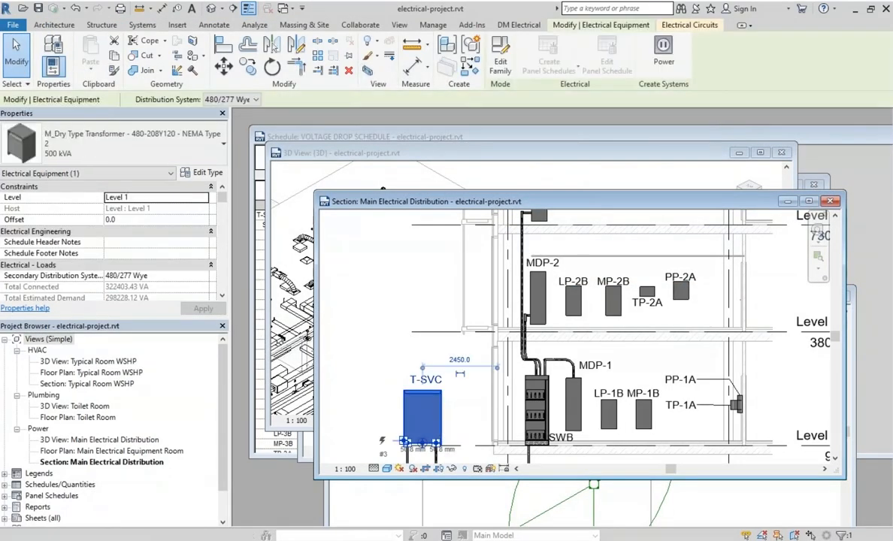
{"action": "left_click", "coordinate": [380, 510]}
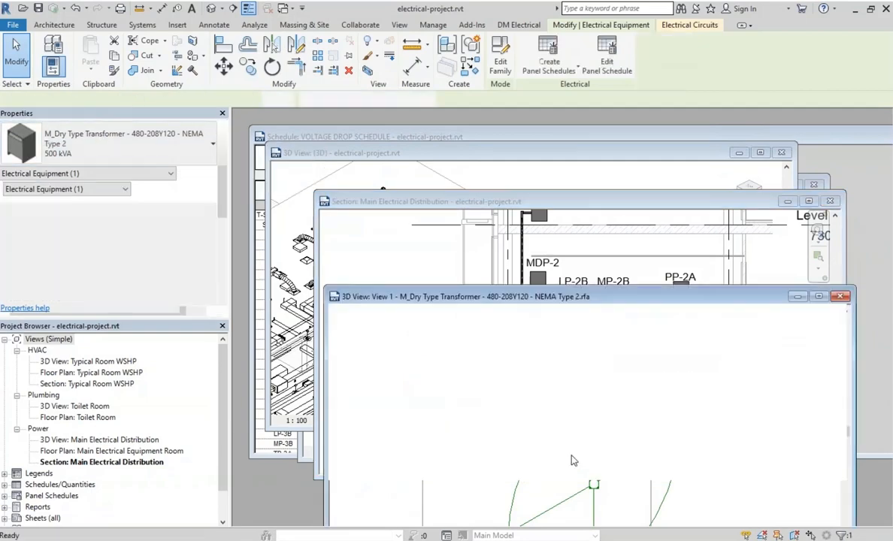
{"action": "left_click", "coordinate": [819, 297]}
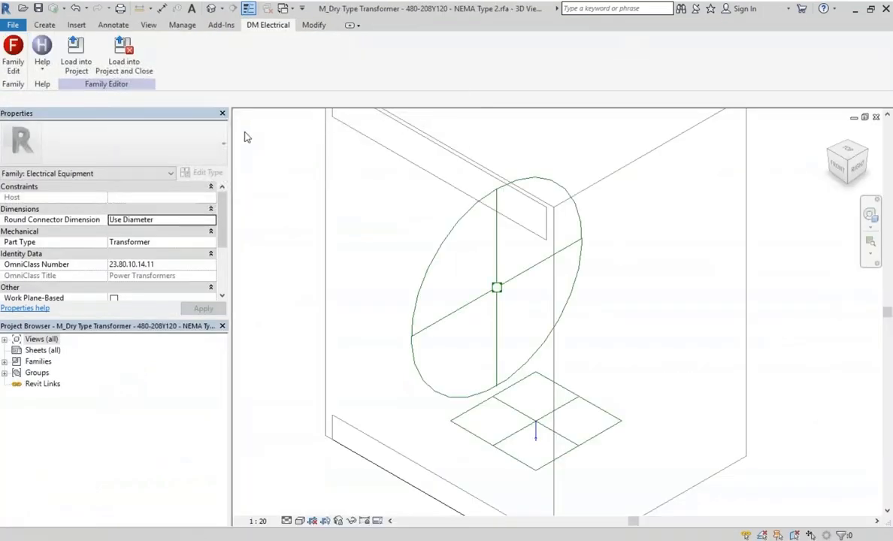
{"action": "left_click", "coordinate": [15, 59]}
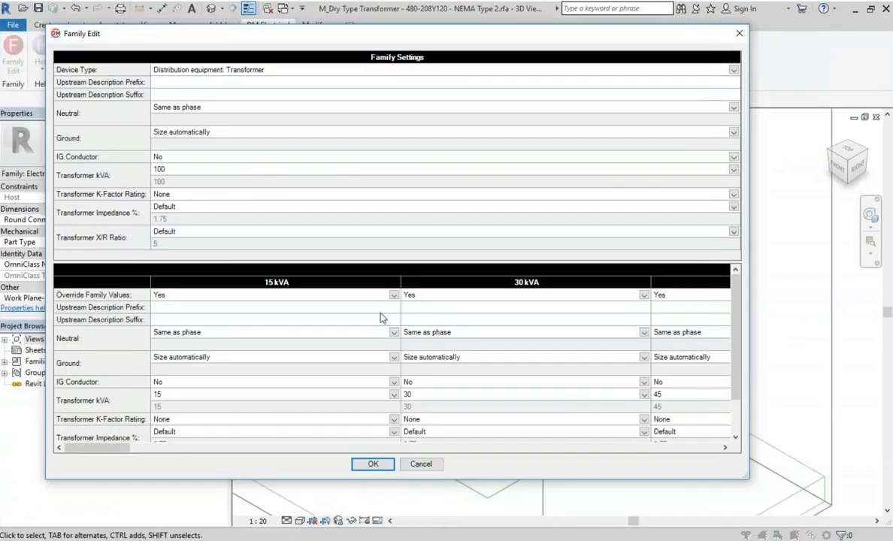
Override the family values for the 500 kVA type and set its transformer kVA to 500.
{"action": "left_click_drag", "start_coordinate": [117, 449], "coordinate": [667, 448]}
{"action": "left_click", "coordinate": [406, 294]}
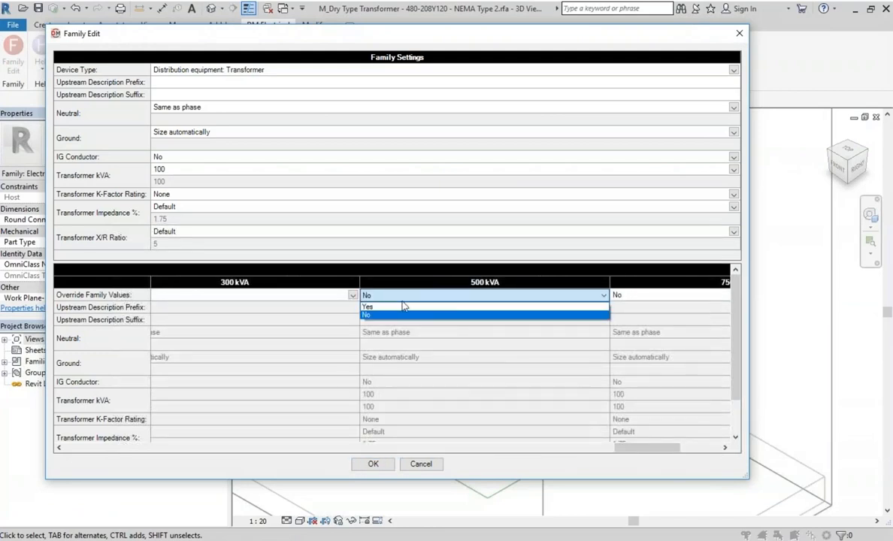
{"action": "left_click", "coordinate": [403, 309]}
{"action": "left_click", "coordinate": [392, 395]}
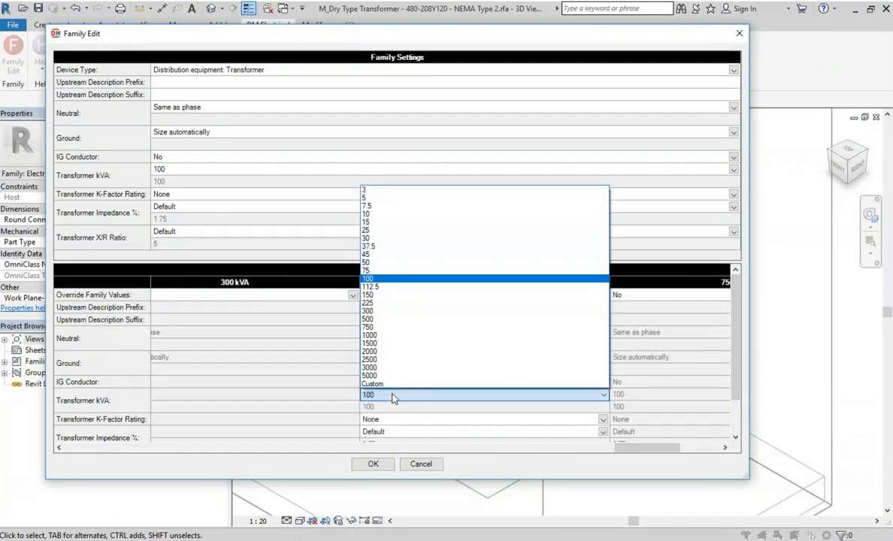
{"action": "left_click", "coordinate": [392, 319]}
Set the 500 kVA type's transformer K-factor rating to K-40.
{"action": "scroll", "coordinate": [296, 410], "scroll_direction": "down", "scroll_amount": 1}
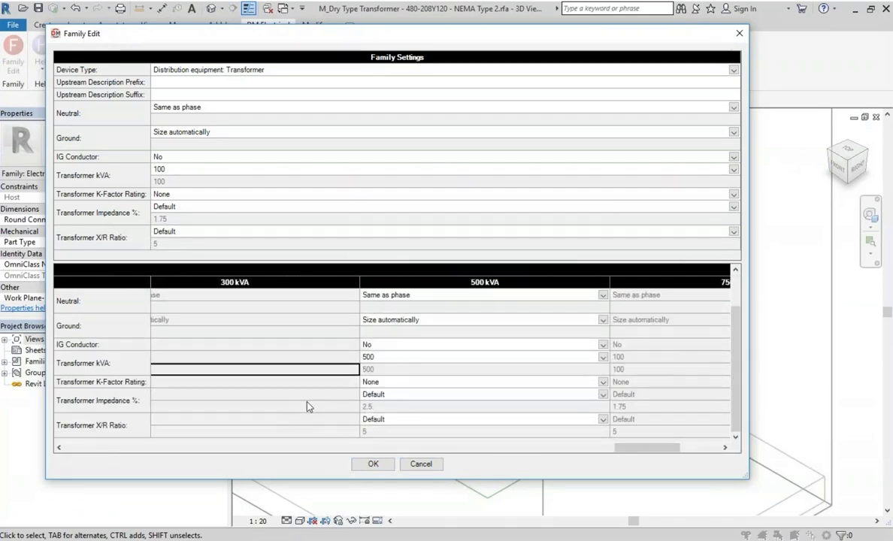
{"action": "left_click", "coordinate": [392, 385]}
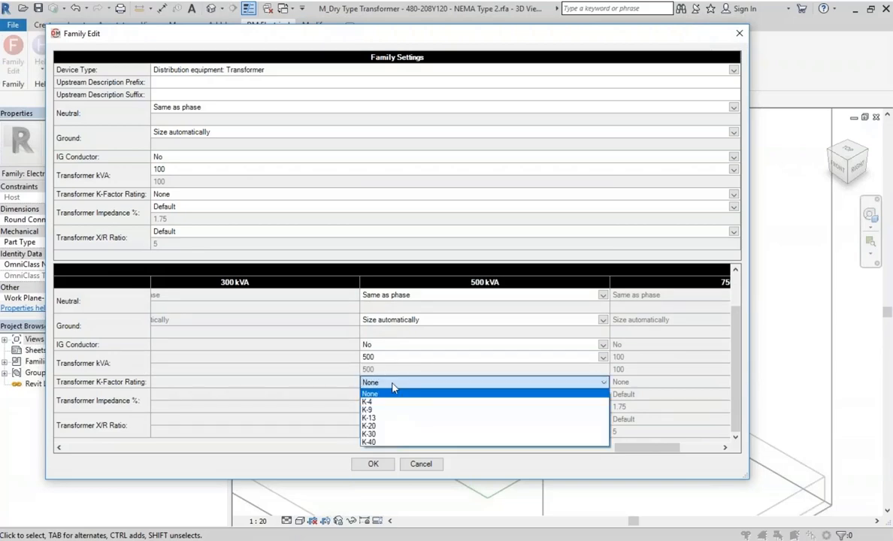
{"action": "left_click", "coordinate": [392, 442]}
{"action": "left_click", "coordinate": [248, 399]}
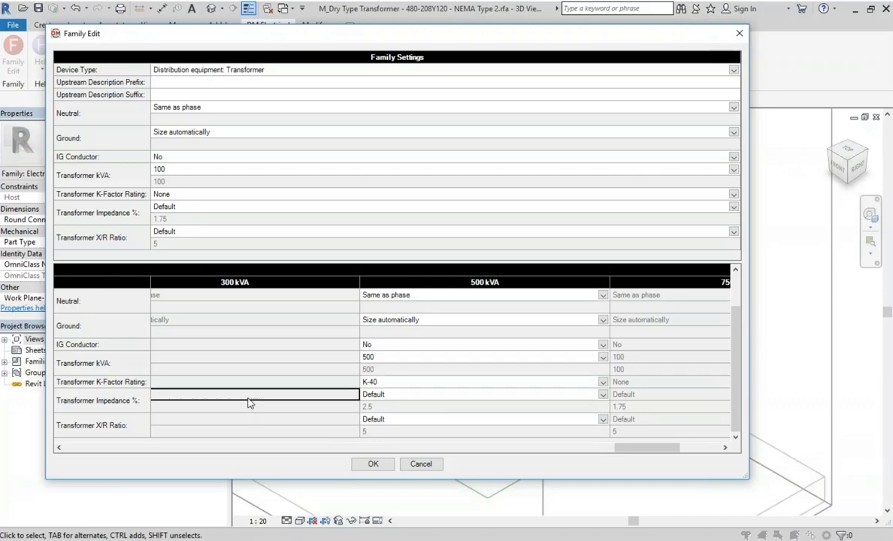
Give the 500 kVA type a custom transformer impedance of 2 % and accept the family settings.
{"action": "left_click", "coordinate": [377, 408]}
{"action": "left_click", "coordinate": [400, 396]}
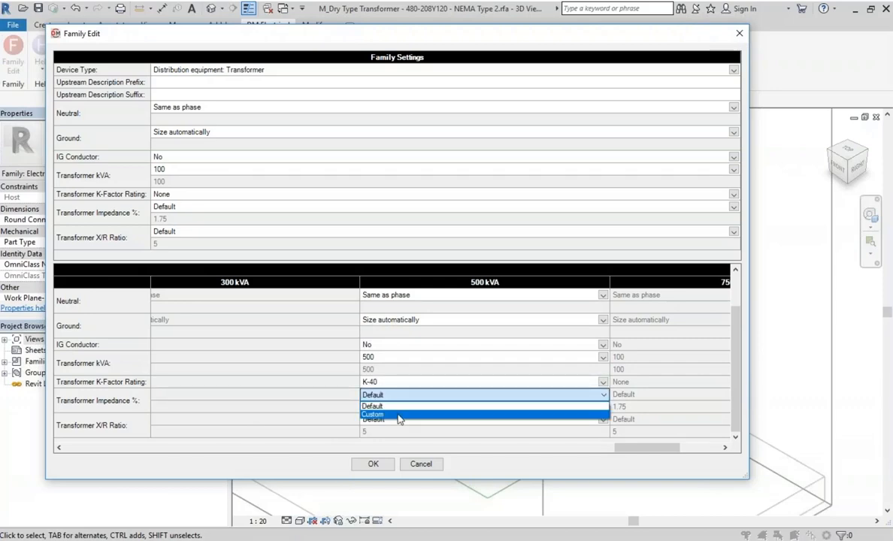
{"action": "left_click", "coordinate": [399, 415]}
{"action": "type", "text": "2"}
{"action": "key", "text": "Return"}
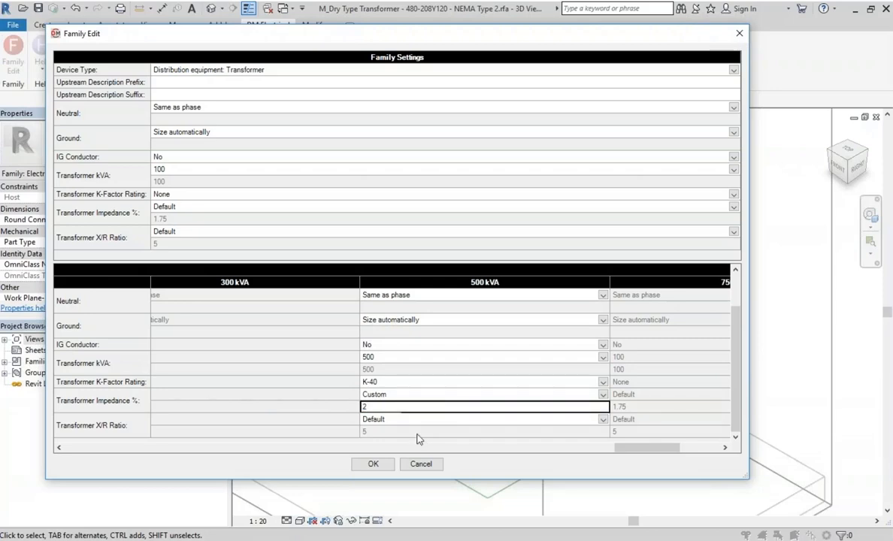
{"action": "key", "text": "Return"}
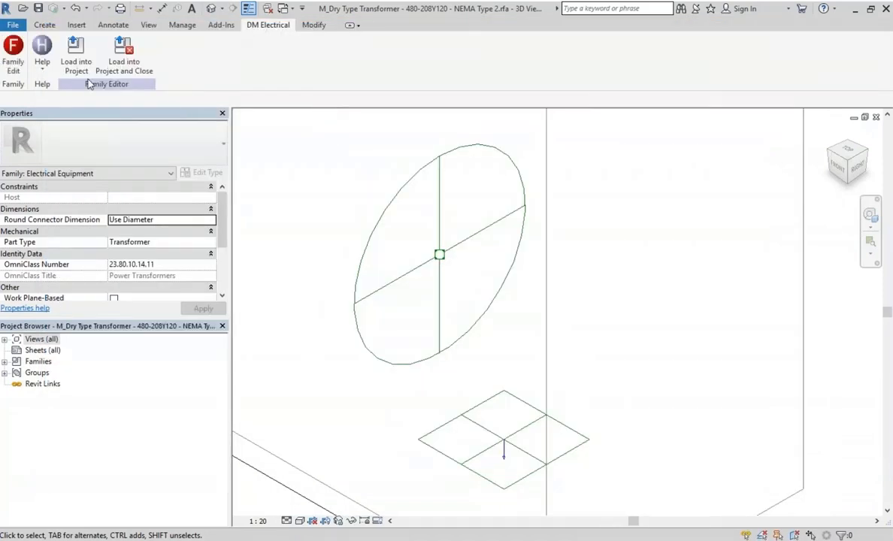
Load the transformer family into electrical-project.rvt, overwriting the existing version and its parameter values.
{"action": "left_click", "coordinate": [75, 60]}
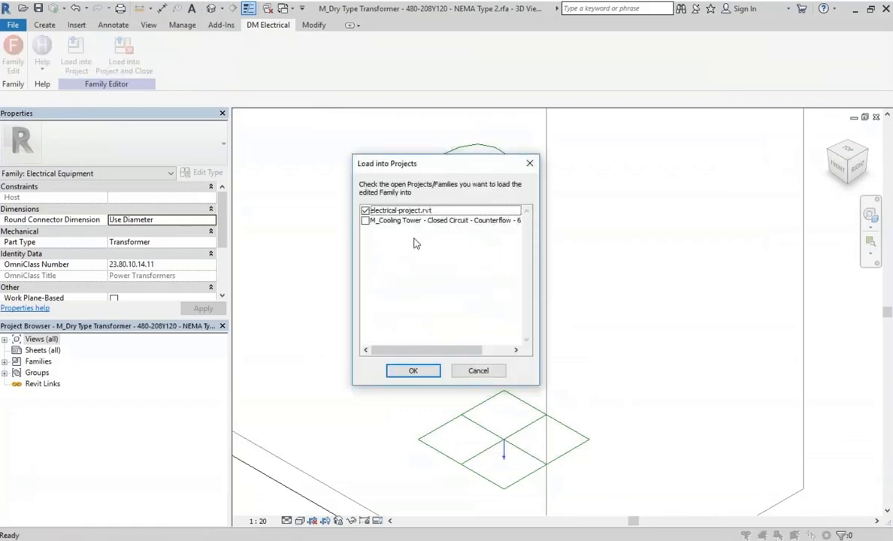
{"action": "left_click", "coordinate": [415, 371]}
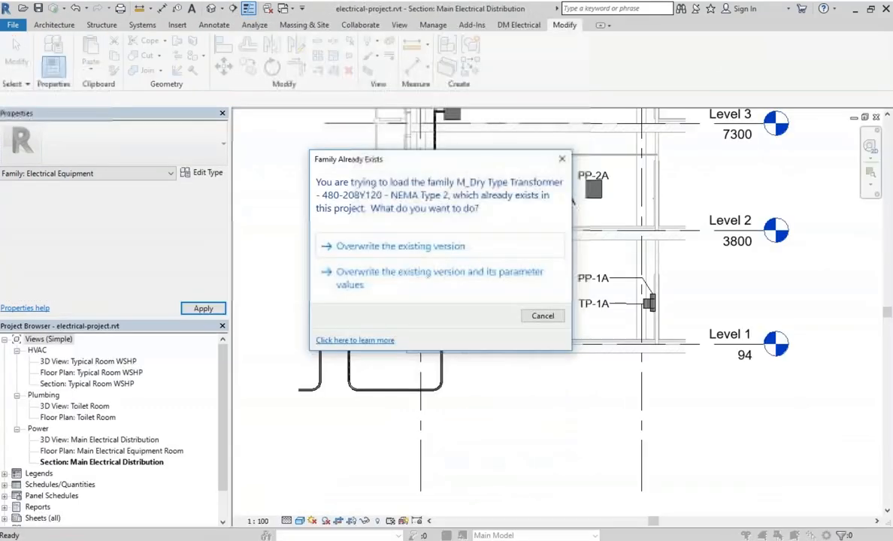
{"action": "left_click", "coordinate": [368, 273]}
{"action": "left_click", "coordinate": [367, 294]}
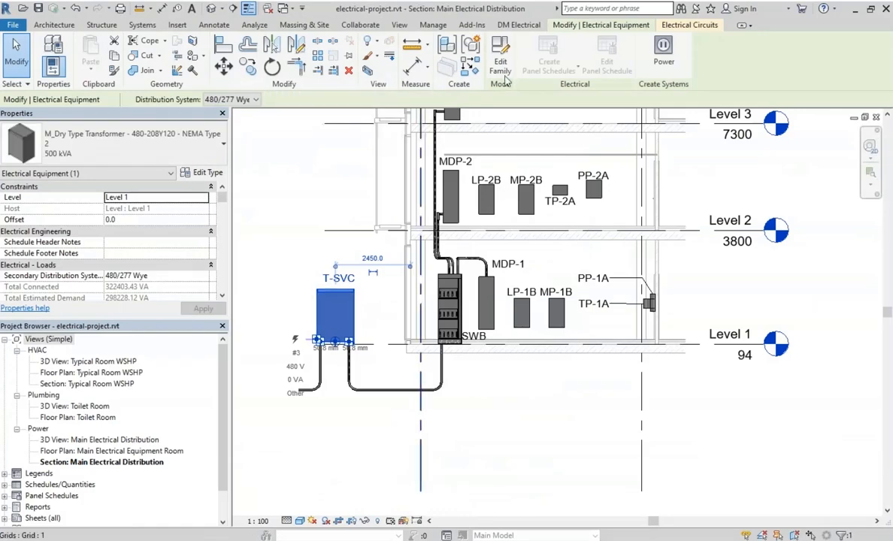
Open Panel Edit for transformer T-SVC and check its transformer kVA.
{"action": "left_click", "coordinate": [511, 25]}
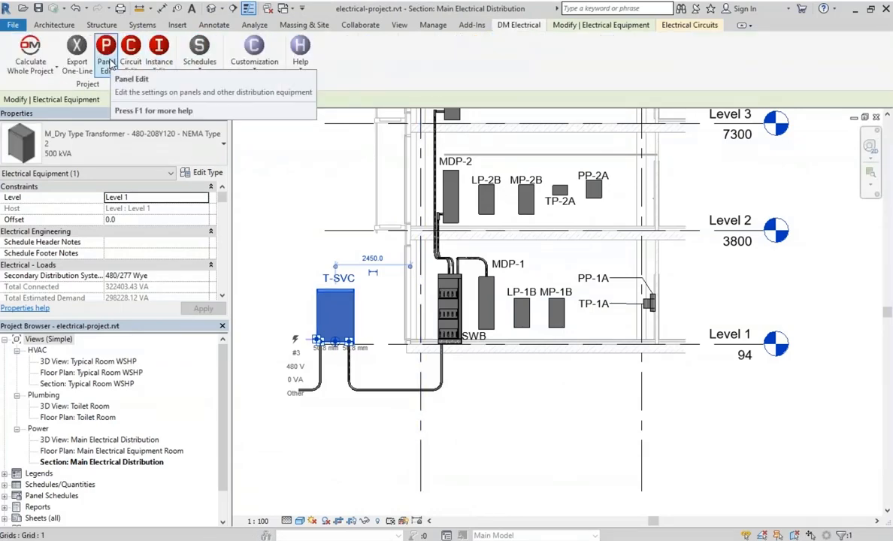
{"action": "left_click", "coordinate": [109, 64]}
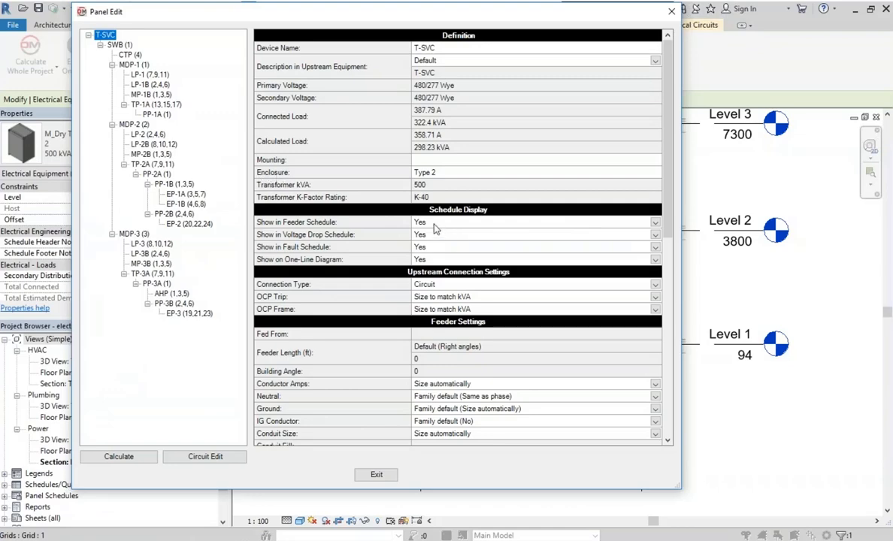
{"action": "left_click", "coordinate": [396, 186]}
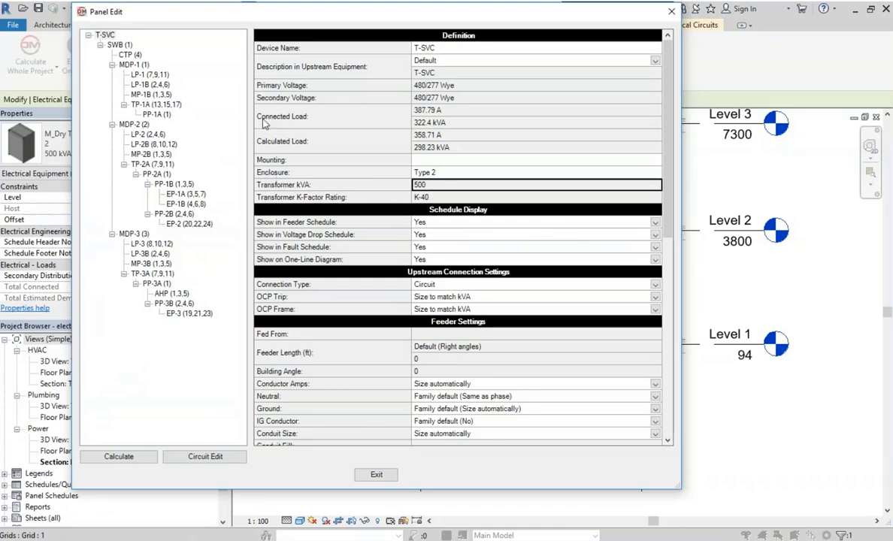
Examine transformer TP-1A's kVA options and compare them with T-SVC's transformer kVA and K-factor rating.
{"action": "left_click", "coordinate": [175, 109]}
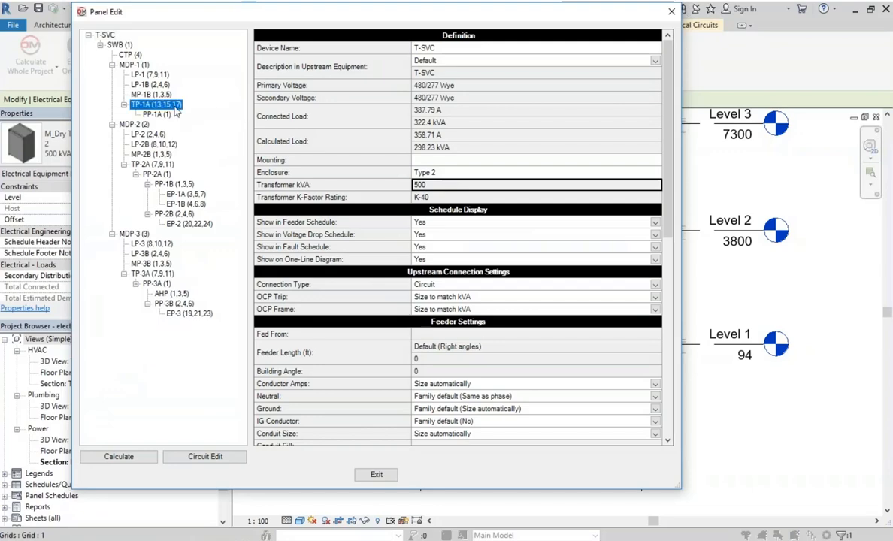
{"action": "left_click", "coordinate": [401, 186]}
{"action": "left_click", "coordinate": [430, 187]}
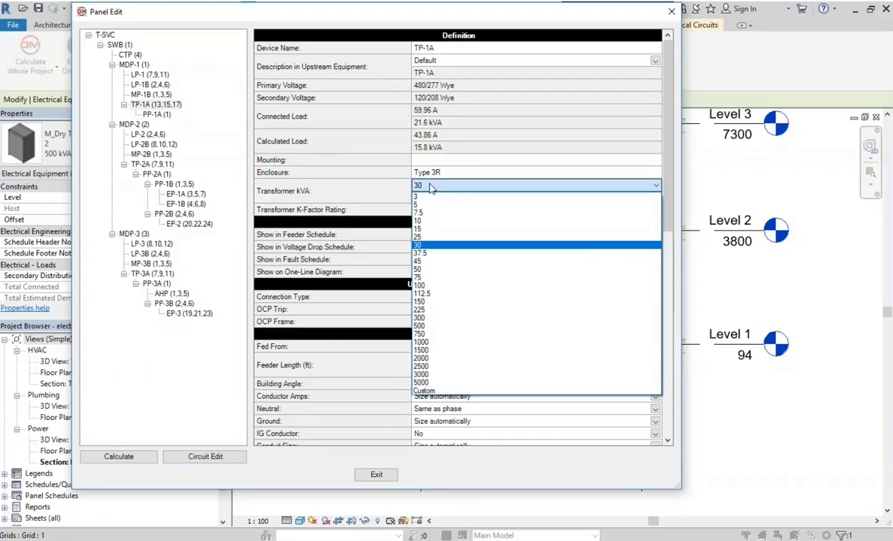
{"action": "left_click", "coordinate": [369, 187]}
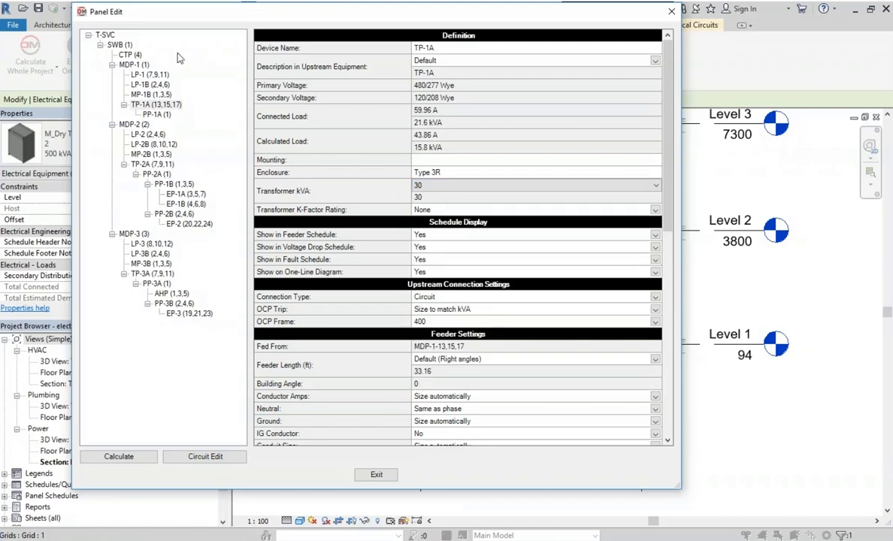
{"action": "left_click", "coordinate": [105, 34]}
{"action": "left_click", "coordinate": [444, 188]}
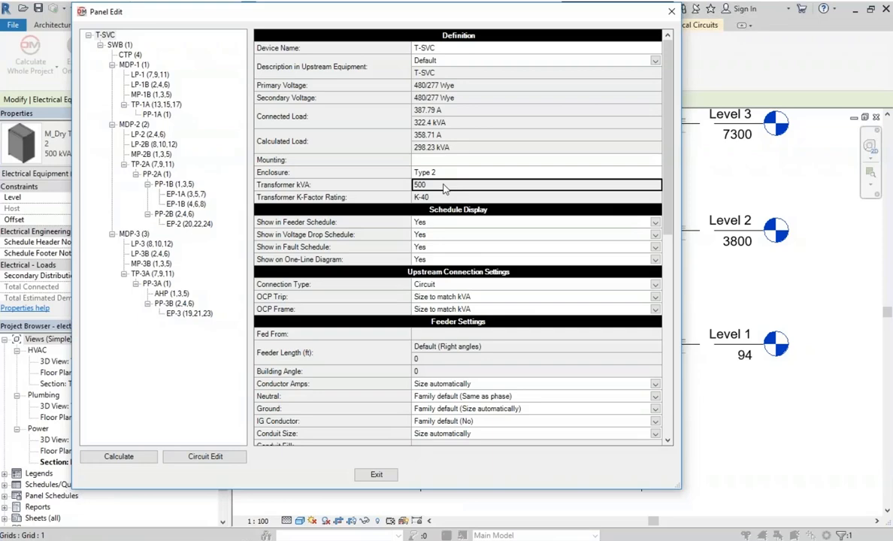
{"action": "key", "text": "Tab"}
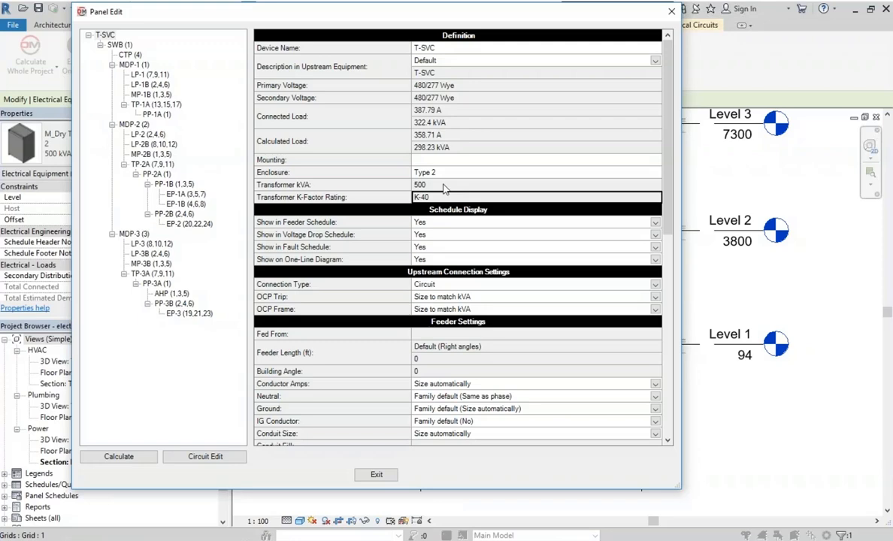
Check T-SVC's transformer impedance and transformer X/R ratio under Fault Calculations, then close Panel Edit.
{"action": "scroll", "coordinate": [328, 297], "scroll_direction": "down", "scroll_amount": 5}
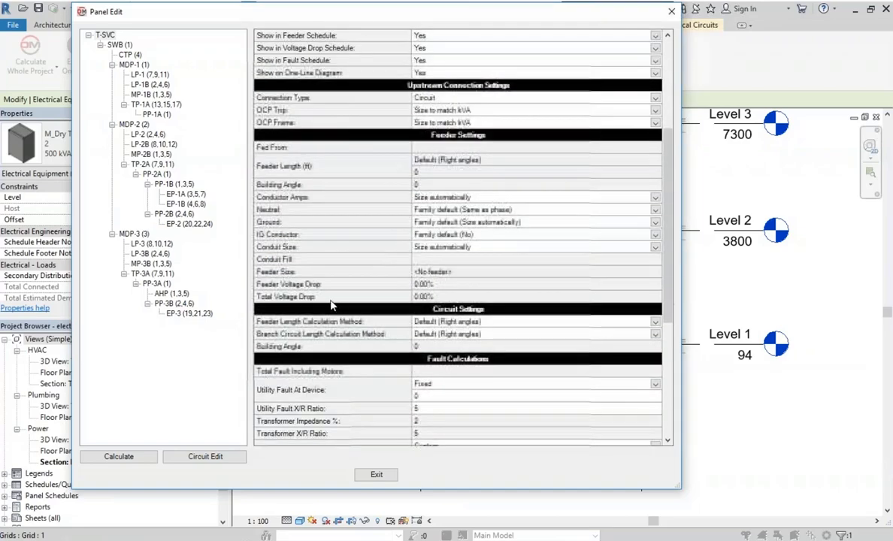
{"action": "scroll", "coordinate": [328, 297], "scroll_direction": "down", "scroll_amount": 2}
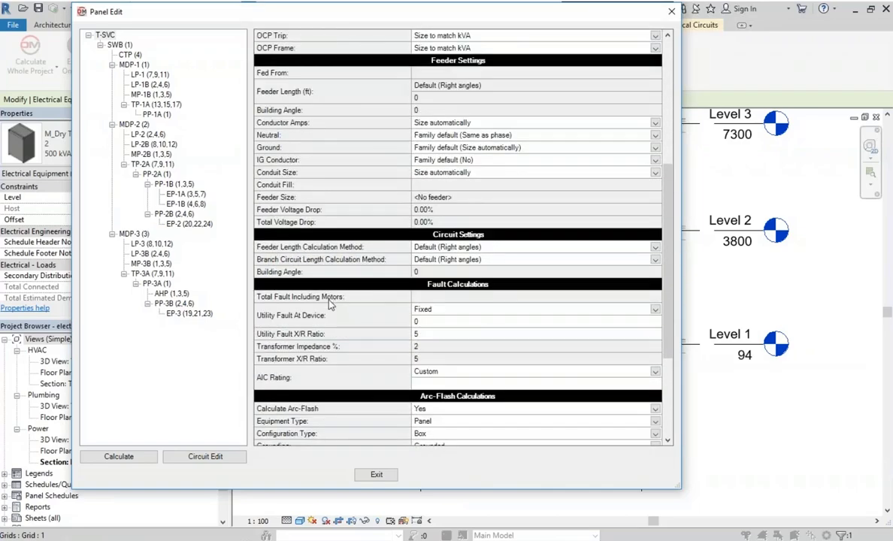
{"action": "left_click", "coordinate": [434, 347]}
{"action": "left_click", "coordinate": [441, 361]}
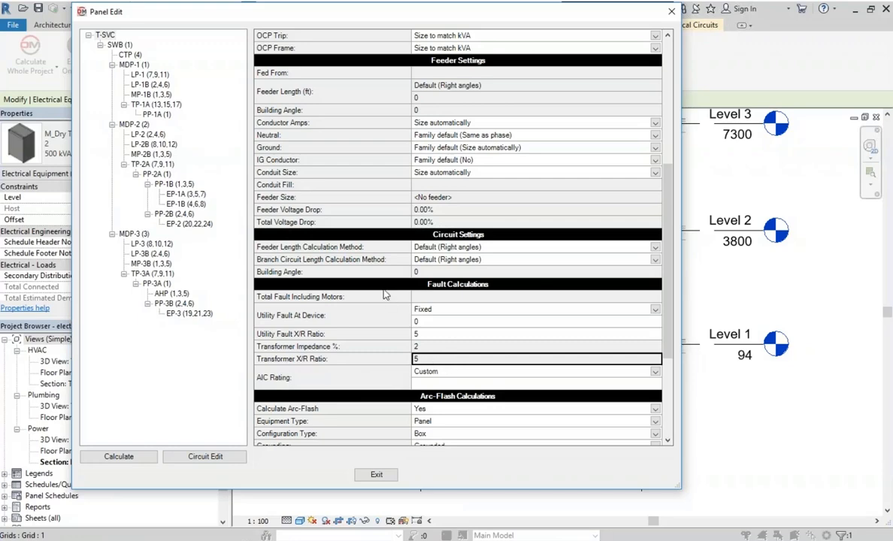
{"action": "left_click", "coordinate": [442, 348]}
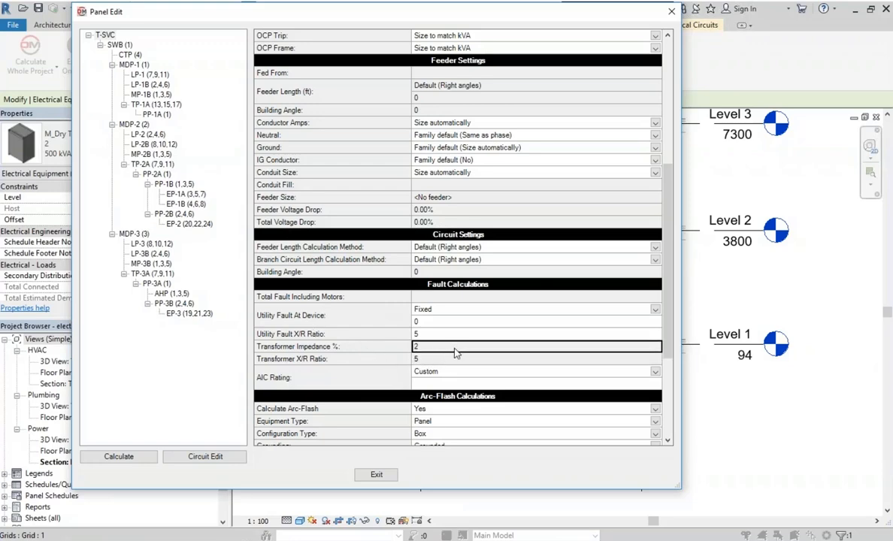
{"action": "left_click", "coordinate": [380, 475]}
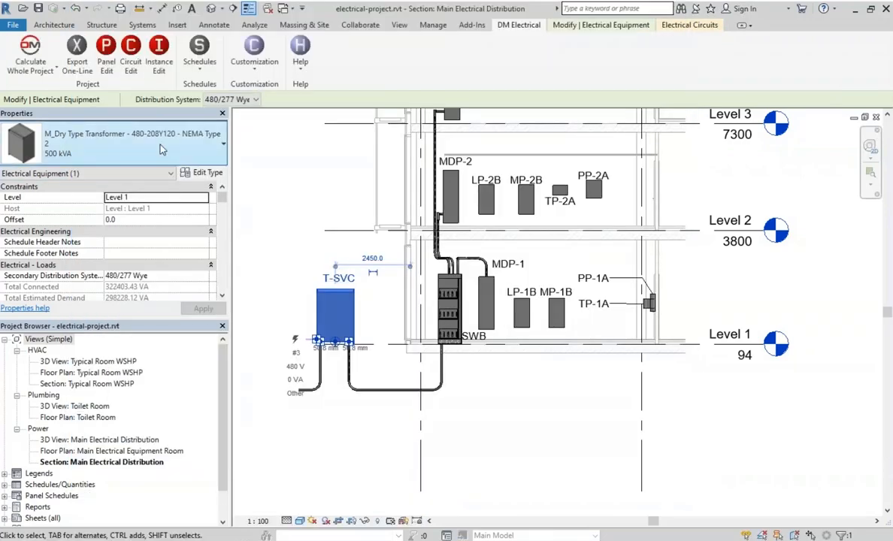
Change transformer T-SVC's type to 15 kVA of the NEMA Type 2 family and disconnect it from the network.
{"action": "left_click", "coordinate": [123, 143]}
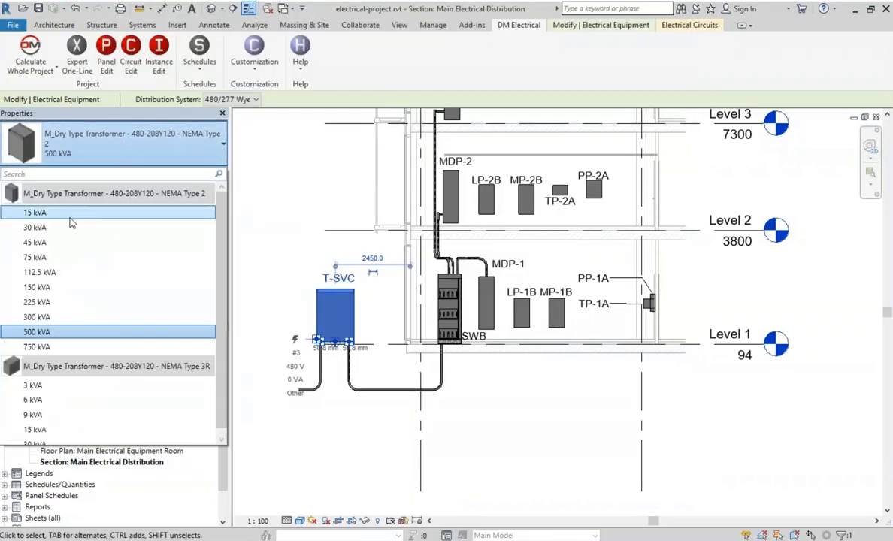
{"action": "left_click", "coordinate": [35, 212]}
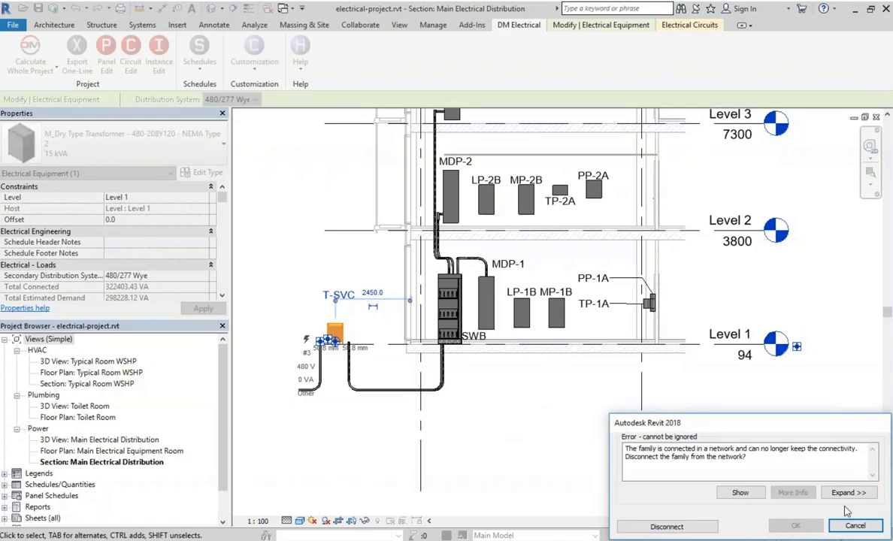
{"action": "left_click", "coordinate": [667, 527]}
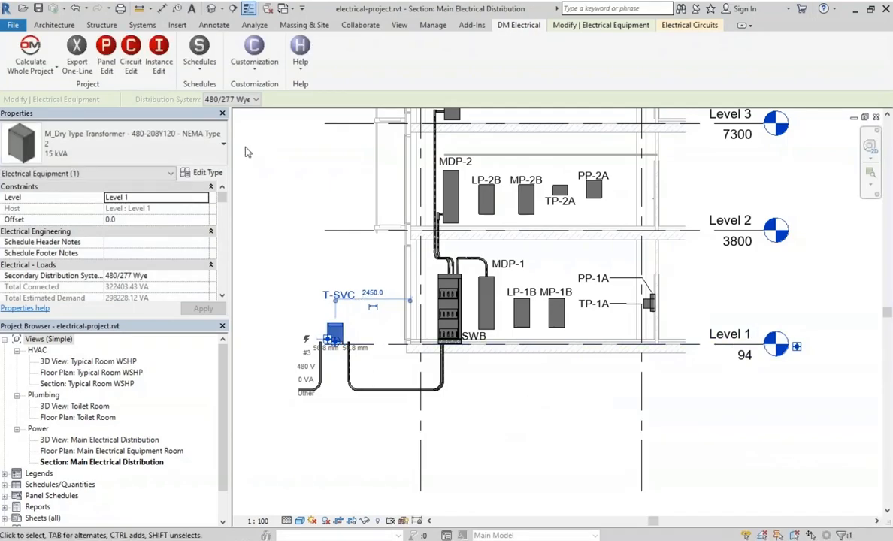
Review T-SVC's transformer kVA, impedance and X/R ratio in Panel Edit after the type change, then close it.
{"action": "left_click", "coordinate": [106, 58]}
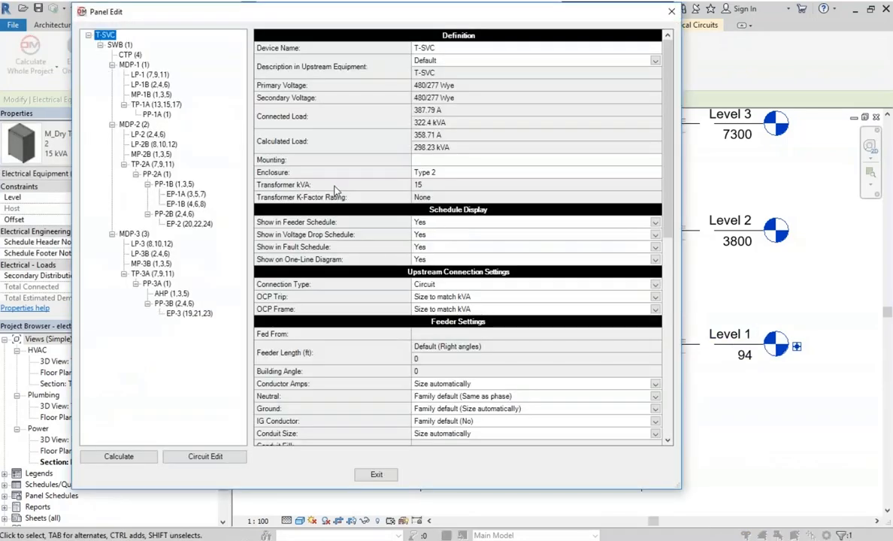
{"action": "left_click", "coordinate": [423, 185]}
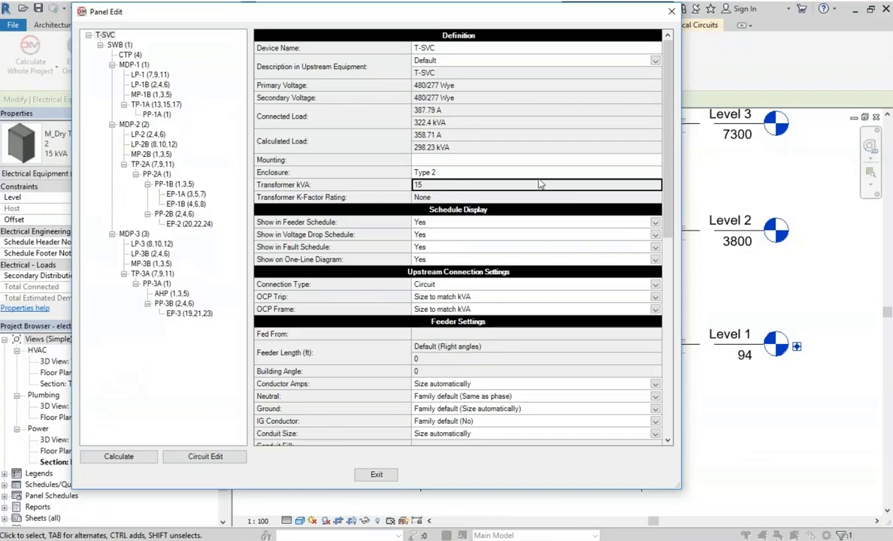
{"action": "left_click_drag", "start_coordinate": [667, 129], "coordinate": [672, 261]}
{"action": "left_click", "coordinate": [434, 336]}
{"action": "left_click", "coordinate": [500, 342]}
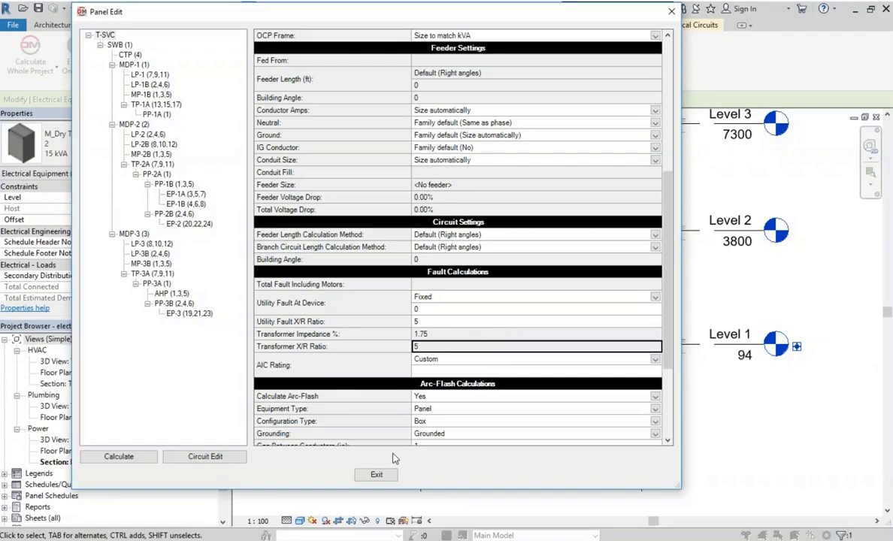
{"action": "left_click", "coordinate": [377, 475]}
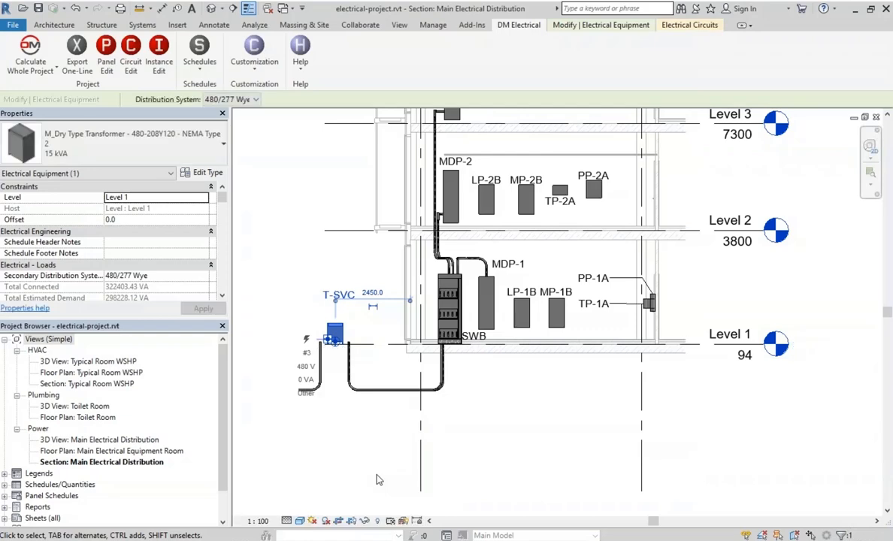
Open panel MDP-1's family for editing and set its DM Electrical device type to Distribution equipment: Panel.
{"action": "left_click", "coordinate": [485, 313]}
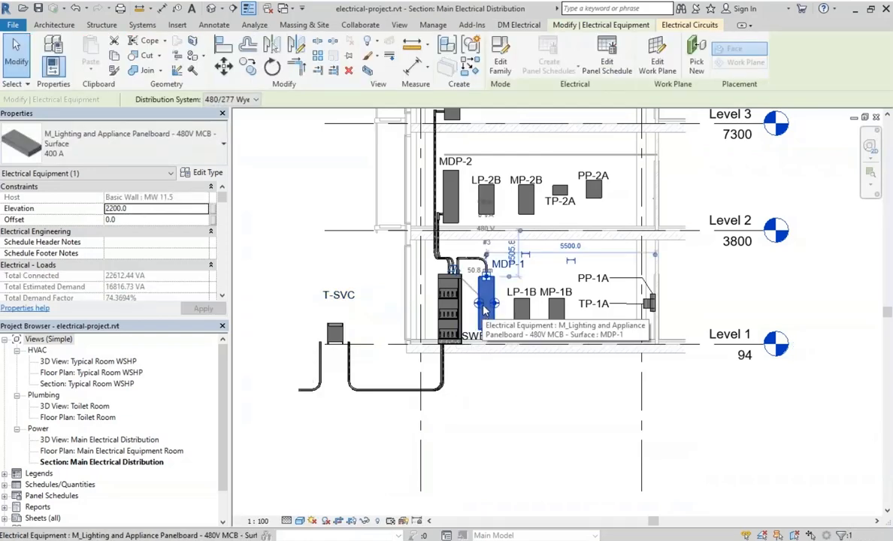
{"action": "left_click", "coordinate": [503, 50]}
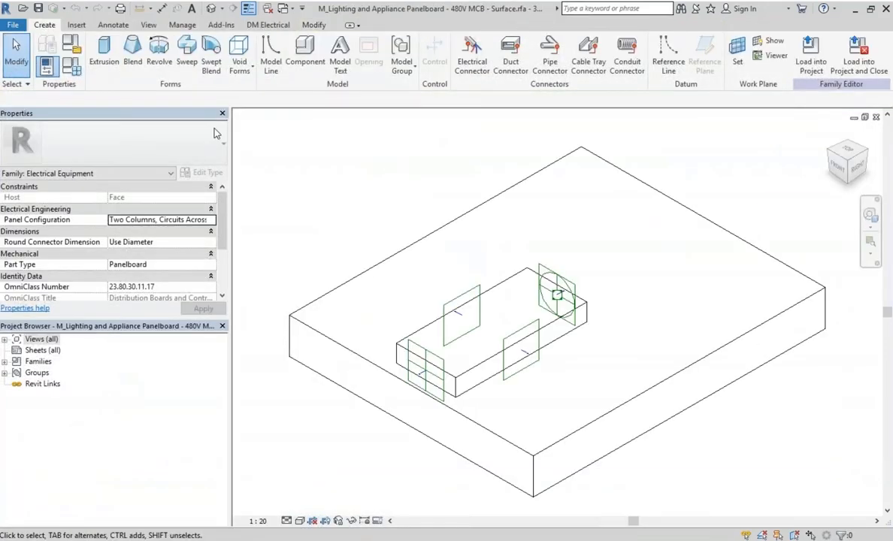
{"action": "left_click", "coordinate": [269, 27]}
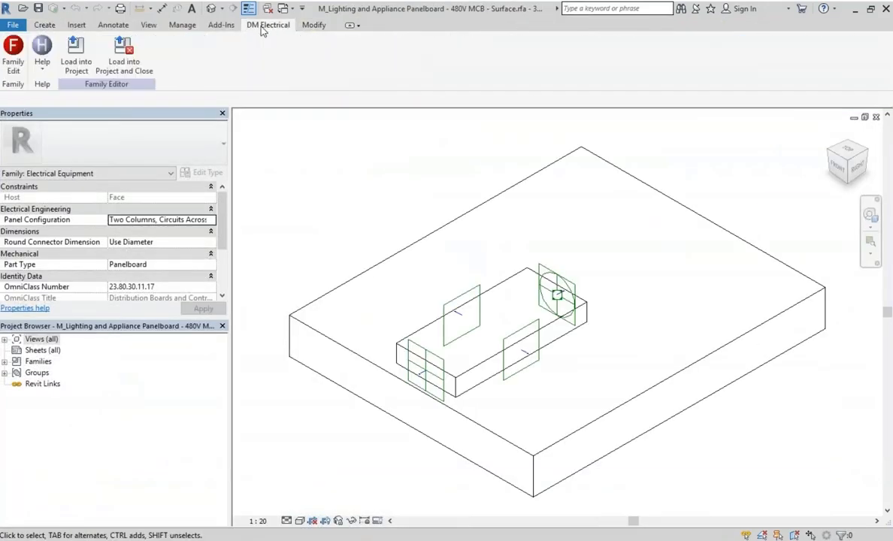
{"action": "left_click", "coordinate": [14, 63]}
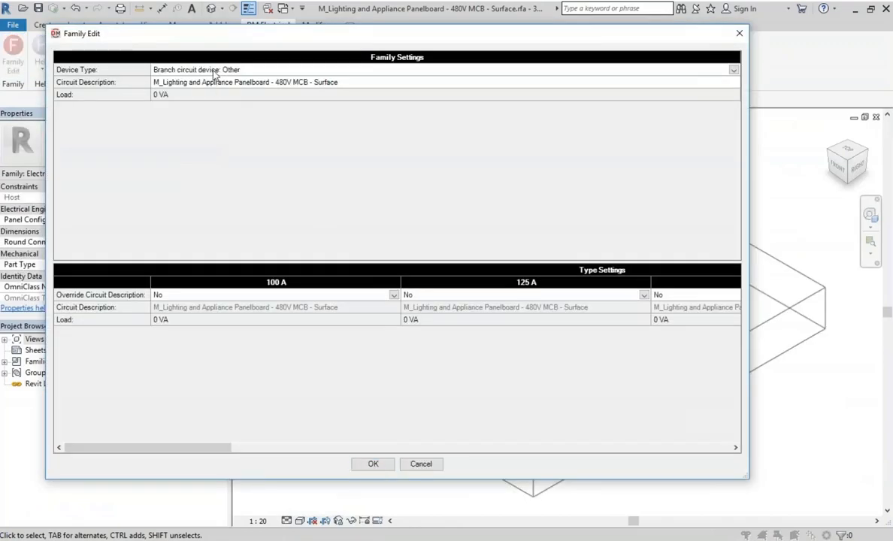
{"action": "left_click", "coordinate": [210, 70]}
{"action": "left_click", "coordinate": [200, 104]}
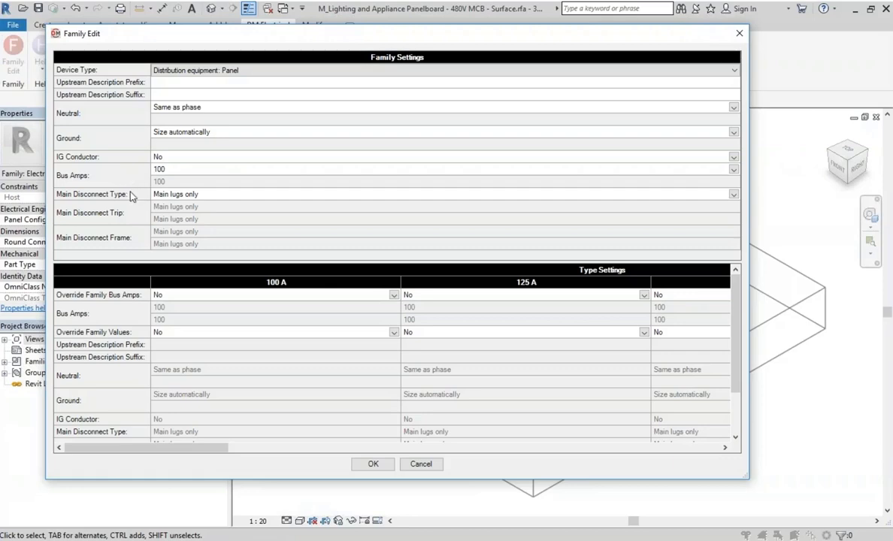
Set the panelboard family's main disconnect type to Breaker after reviewing the Main lugs only option and the trip and frame settings.
{"action": "left_click", "coordinate": [185, 196]}
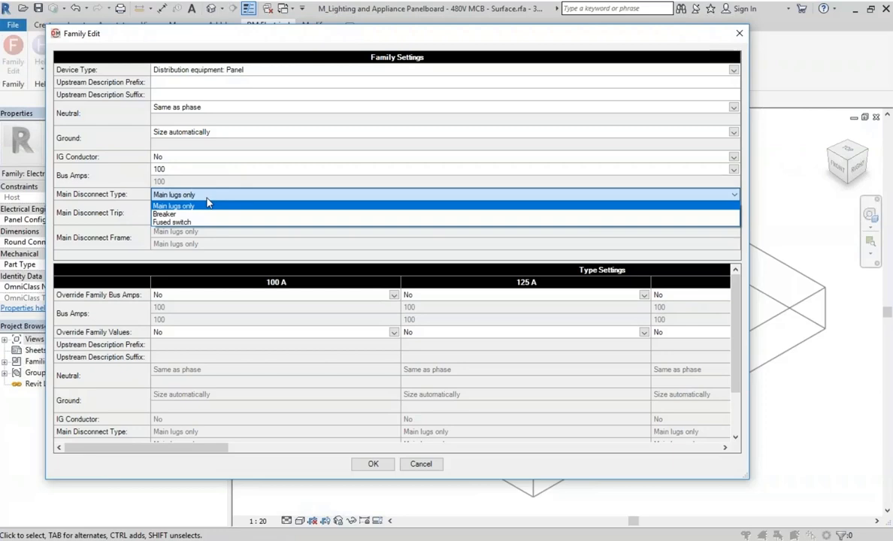
{"action": "left_click", "coordinate": [207, 204]}
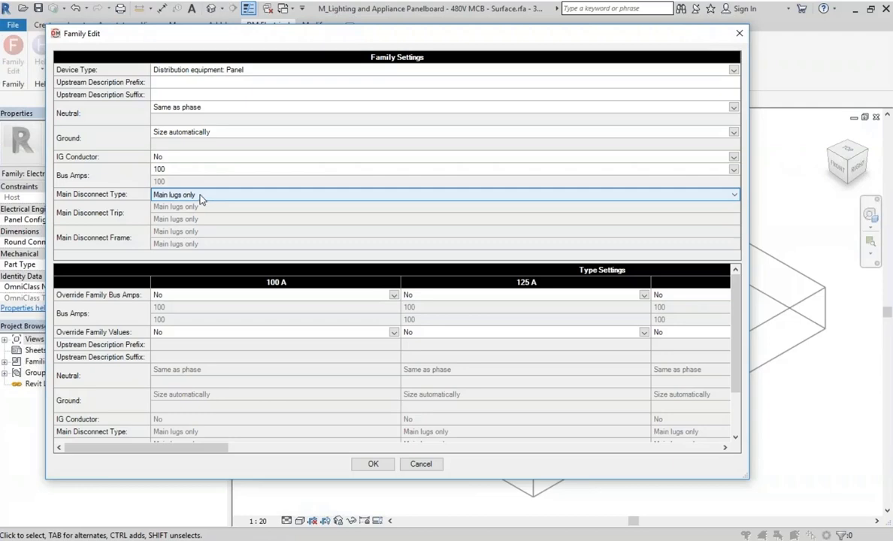
{"action": "left_click", "coordinate": [129, 212]}
{"action": "left_click", "coordinate": [127, 237]}
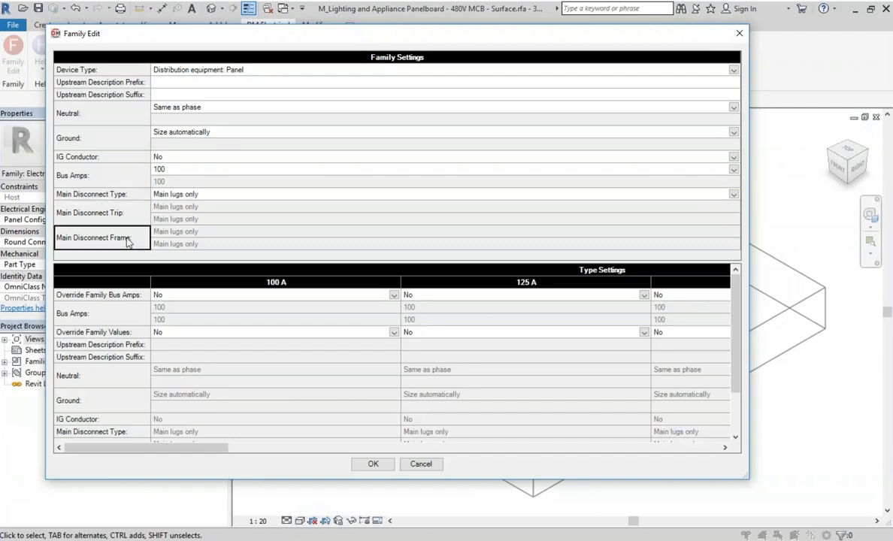
{"action": "left_click", "coordinate": [174, 194]}
{"action": "left_click", "coordinate": [194, 214]}
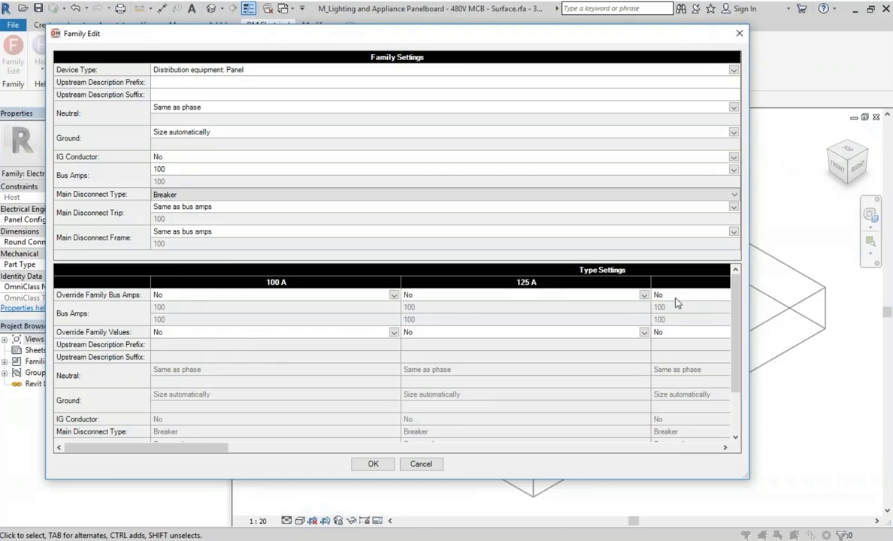
Override the family bus amps for the 100 A type, keeping its bus amps at 100.
{"action": "left_click_drag", "start_coordinate": [213, 445], "coordinate": [184, 474]}
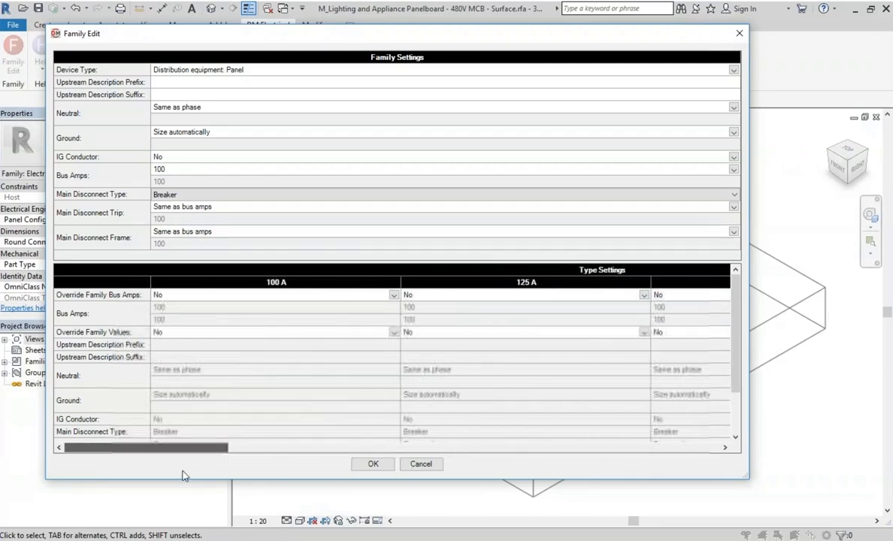
{"action": "left_click", "coordinate": [186, 297]}
{"action": "left_click", "coordinate": [186, 298]}
{"action": "left_click", "coordinate": [180, 308]}
{"action": "left_click", "coordinate": [174, 309]}
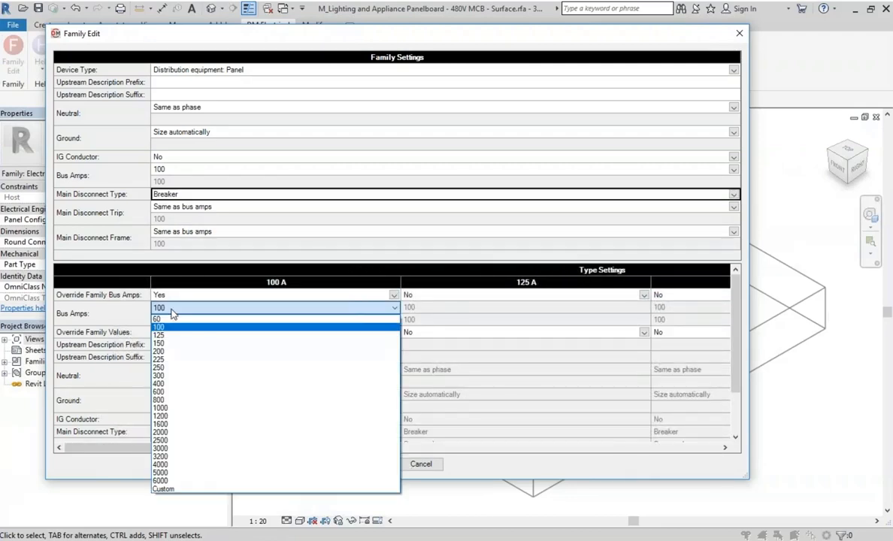
{"action": "left_click", "coordinate": [178, 314]}
Override the family bus amps for the 125 A type and set its bus amps to 125.
{"action": "left_click", "coordinate": [446, 295]}
{"action": "left_click", "coordinate": [440, 308]}
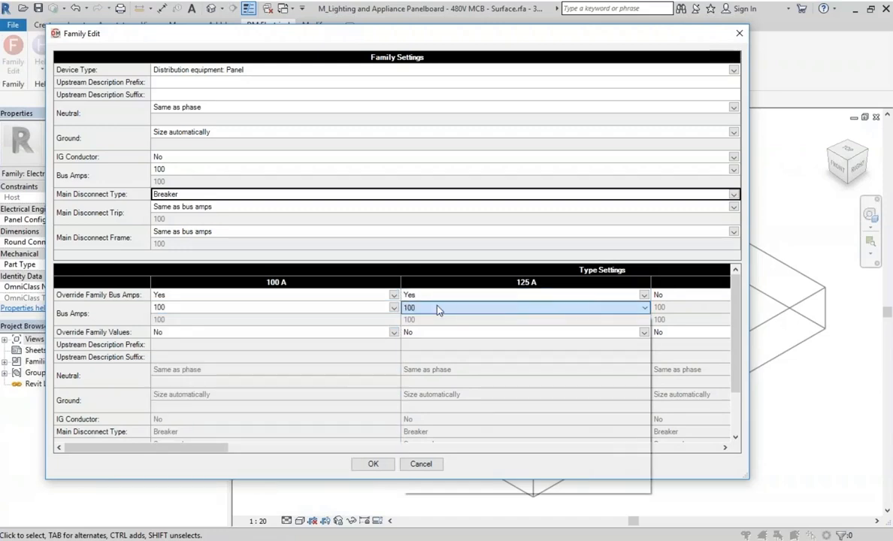
{"action": "left_click", "coordinate": [434, 310]}
{"action": "left_click", "coordinate": [430, 336]}
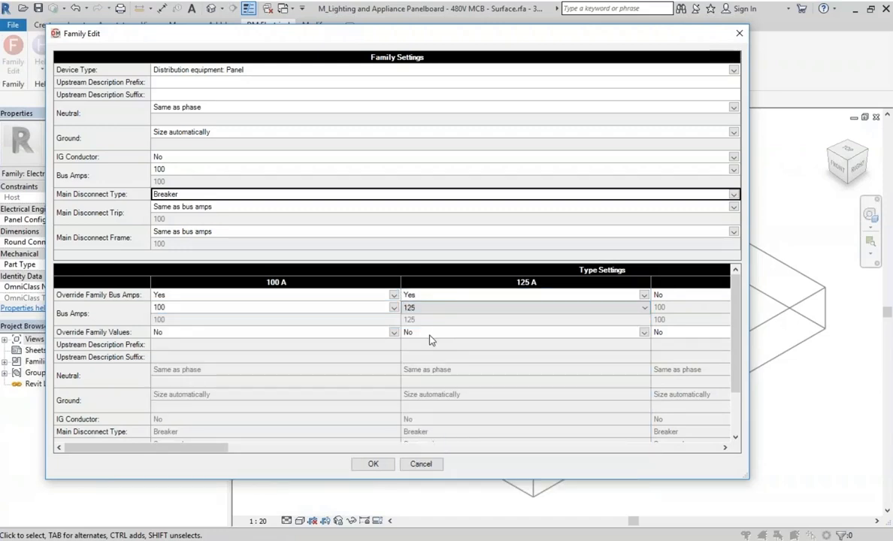
{"action": "left_click", "coordinate": [121, 215]}
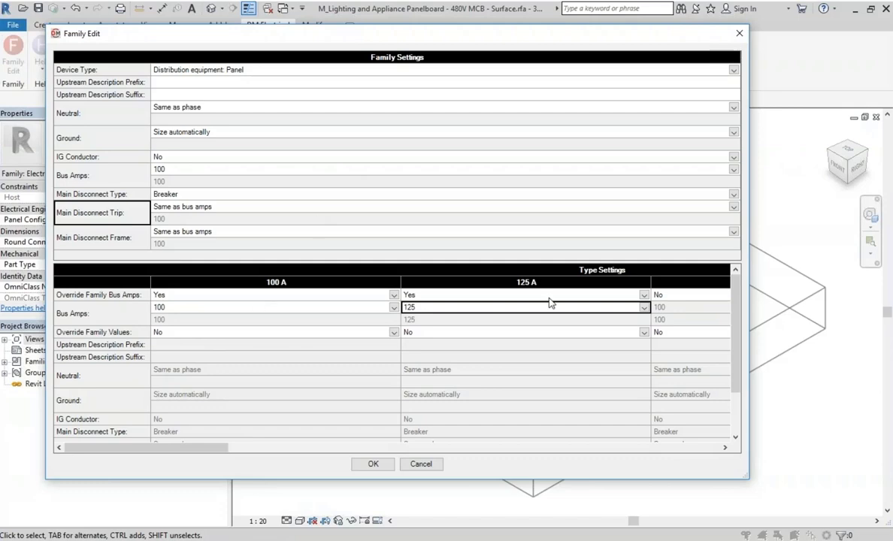
Override the family bus amps for the 250 A type with 250 and accept the family settings.
{"action": "left_click_drag", "start_coordinate": [207, 449], "coordinate": [493, 448]}
{"action": "left_click", "coordinate": [434, 296]}
{"action": "left_click", "coordinate": [435, 313]}
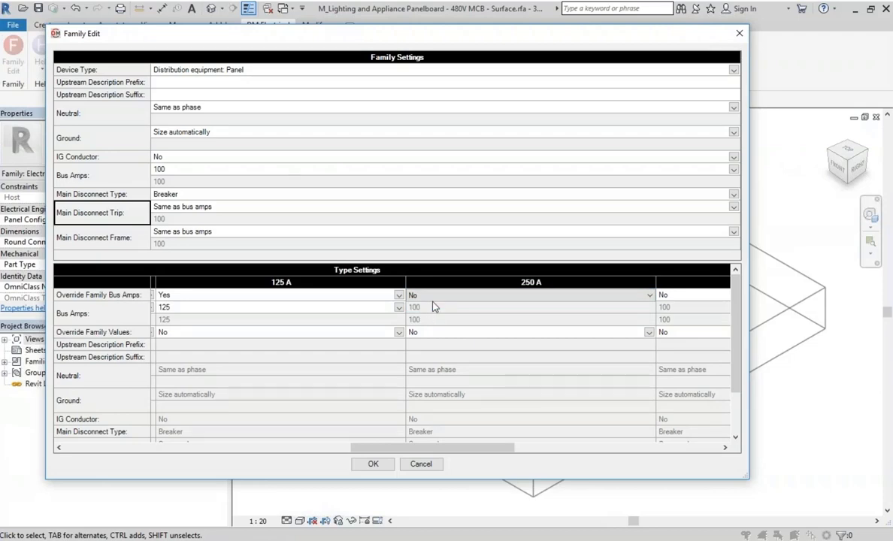
{"action": "left_click", "coordinate": [433, 298]}
{"action": "left_click", "coordinate": [434, 307]}
{"action": "left_click", "coordinate": [436, 309]}
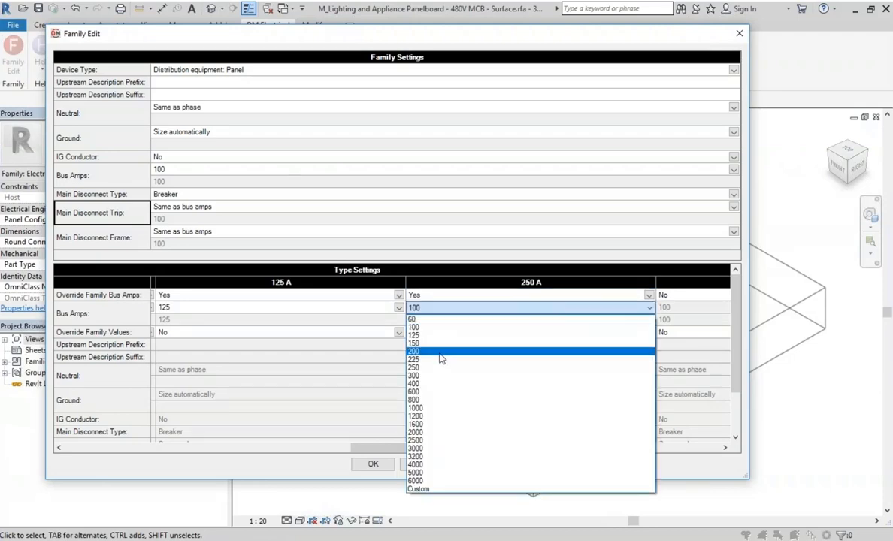
{"action": "left_click", "coordinate": [439, 369]}
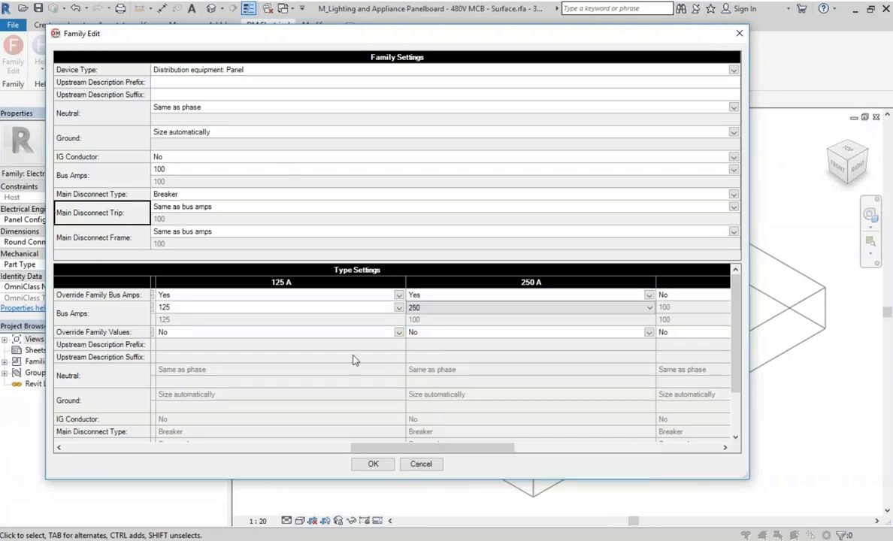
{"action": "left_click", "coordinate": [372, 464]}
Switch to the Main Electrical Distribution section of electrical-project.rvt and check MDP-1's bus amps and main disconnect settings in Panel Edit.
{"action": "left_click", "coordinate": [855, 119]}
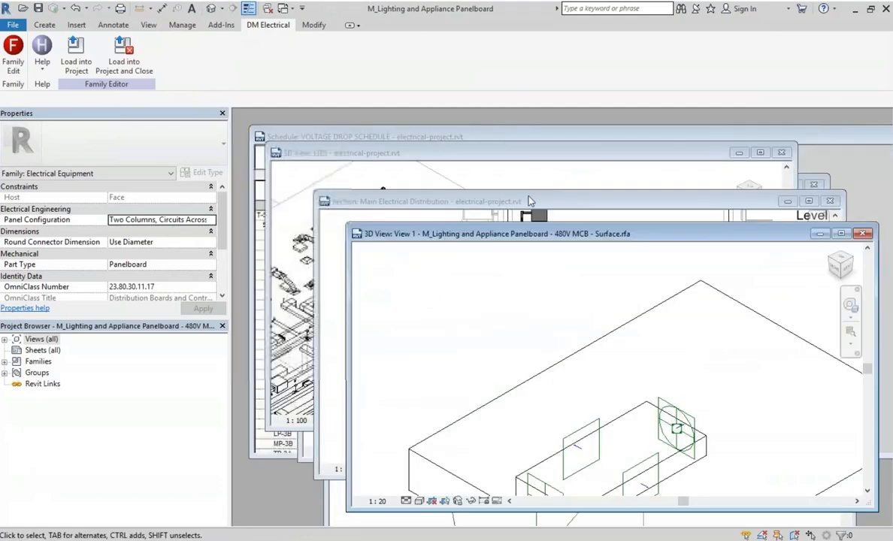
{"action": "left_click", "coordinate": [572, 398]}
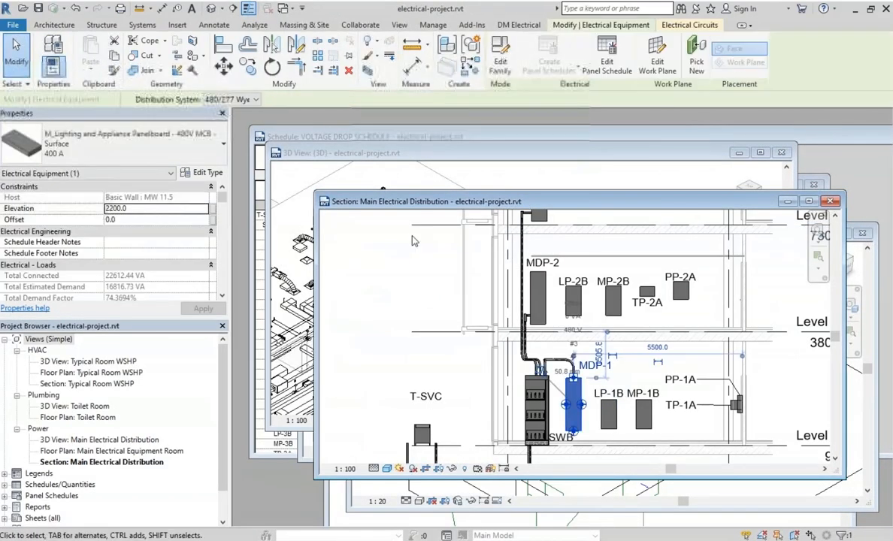
{"action": "left_click", "coordinate": [518, 25]}
{"action": "left_click", "coordinate": [106, 54]}
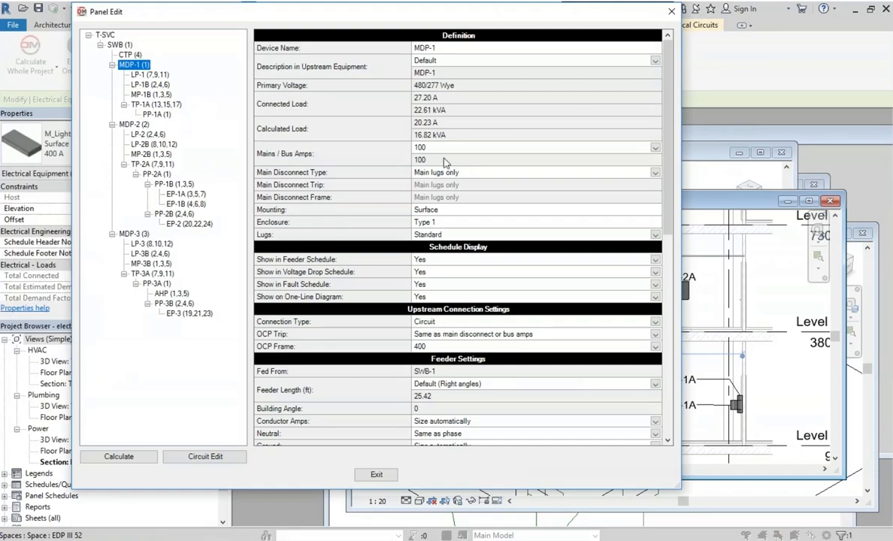
{"action": "left_click", "coordinate": [377, 474]}
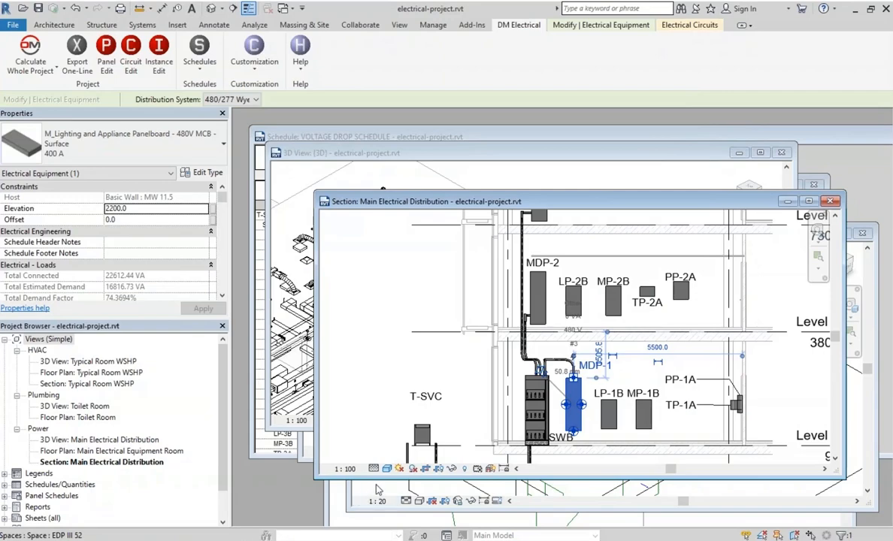
Check the per-type settings of the M_Lighting and Appliance Panelboard family in Family Edit and reload the family into electrical-project.rvt.
{"action": "left_click", "coordinate": [375, 486]}
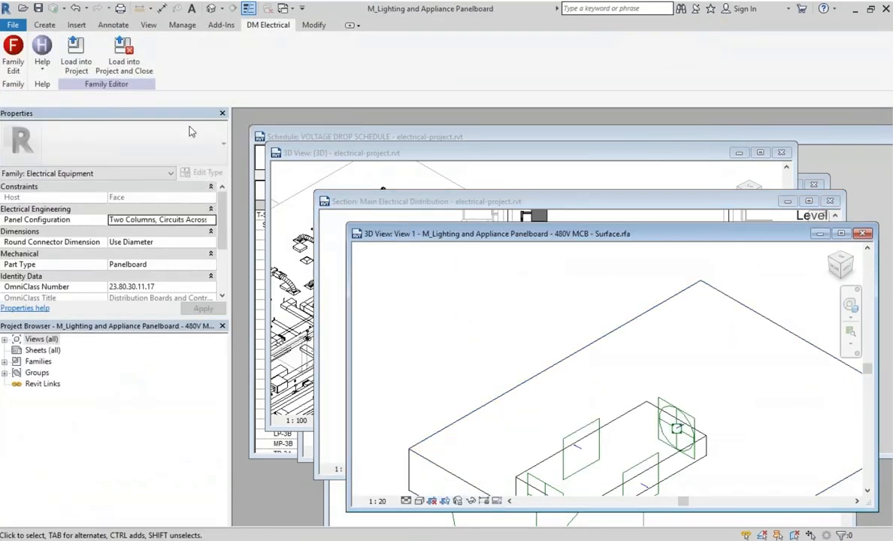
{"action": "left_click", "coordinate": [13, 51]}
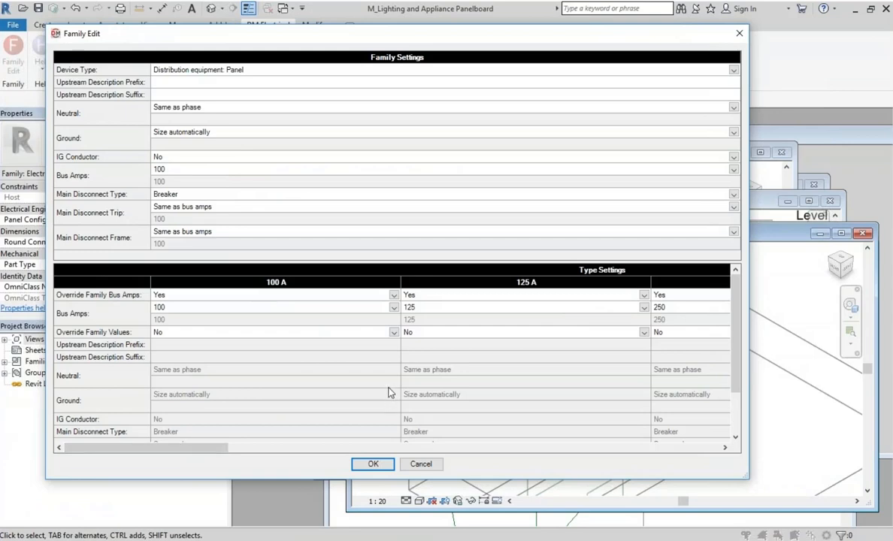
{"action": "left_click", "coordinate": [378, 464]}
{"action": "left_click", "coordinate": [76, 60]}
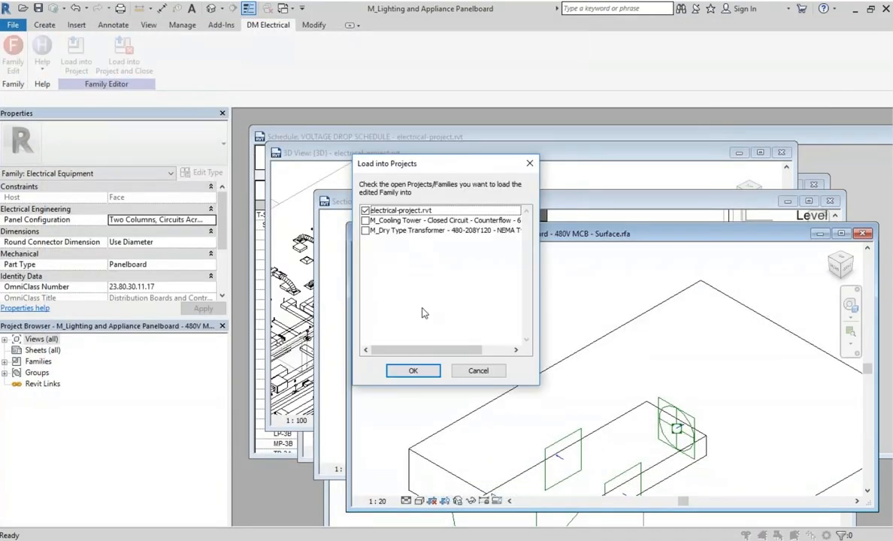
{"action": "left_click", "coordinate": [413, 370]}
{"action": "left_click", "coordinate": [421, 240]}
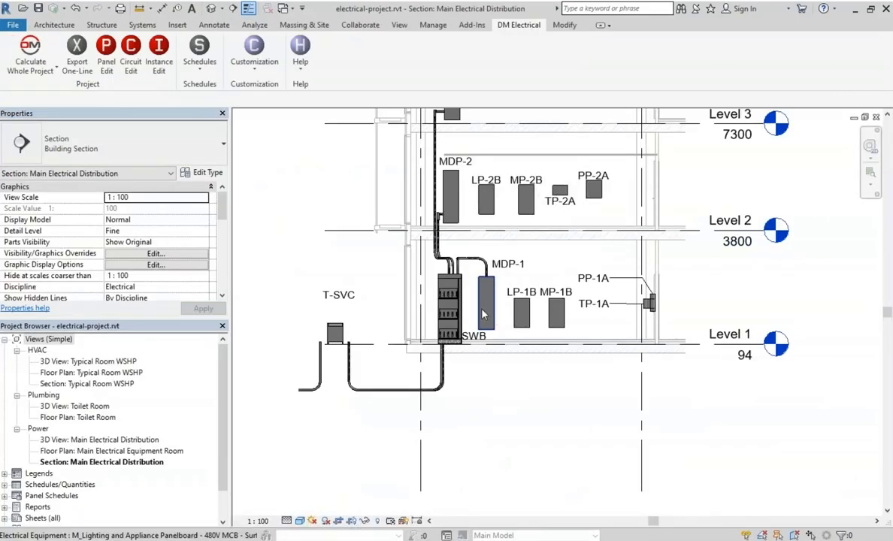
Inspect MDP-1's mains and bus amps and its main disconnect type, trip and frame in Panel Edit.
{"action": "left_click", "coordinate": [484, 314]}
{"action": "left_click", "coordinate": [518, 25]}
{"action": "left_click", "coordinate": [106, 53]}
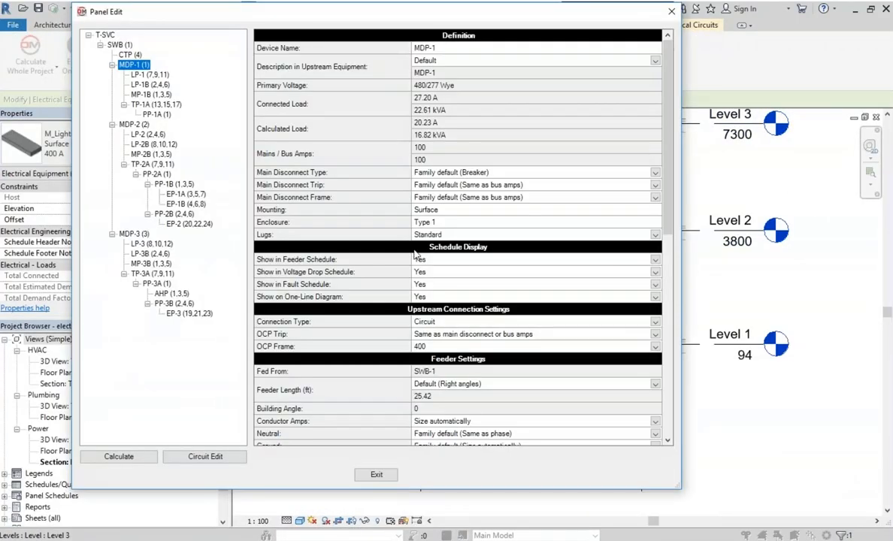
{"action": "left_click", "coordinate": [298, 150]}
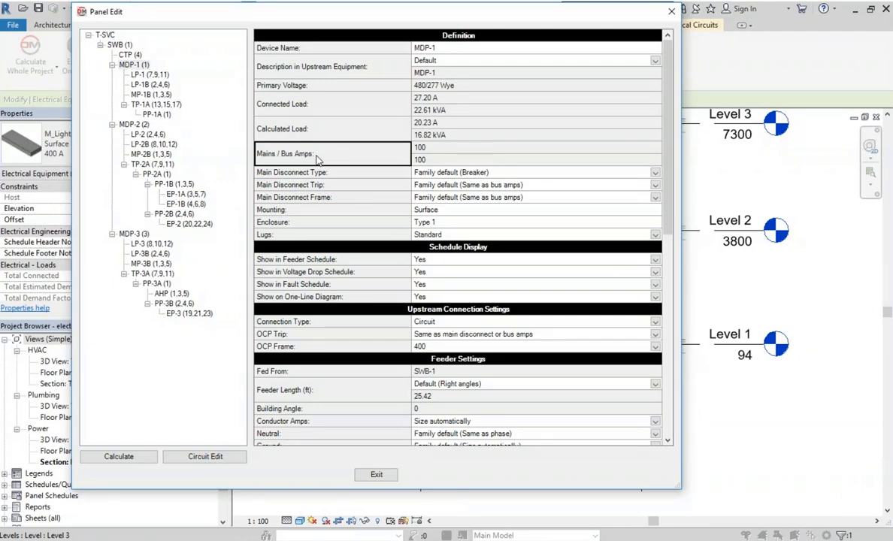
{"action": "key", "text": "Tab"}
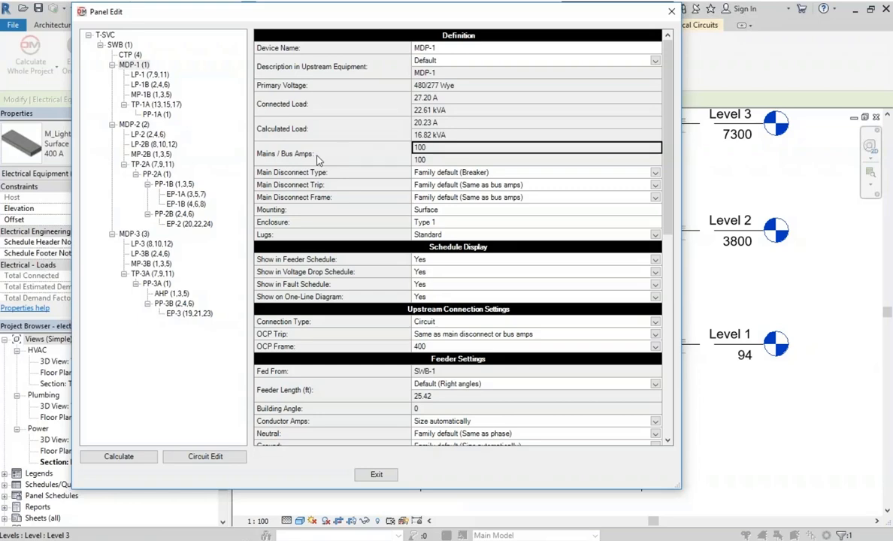
{"action": "left_click", "coordinate": [304, 172]}
{"action": "left_click", "coordinate": [324, 185]}
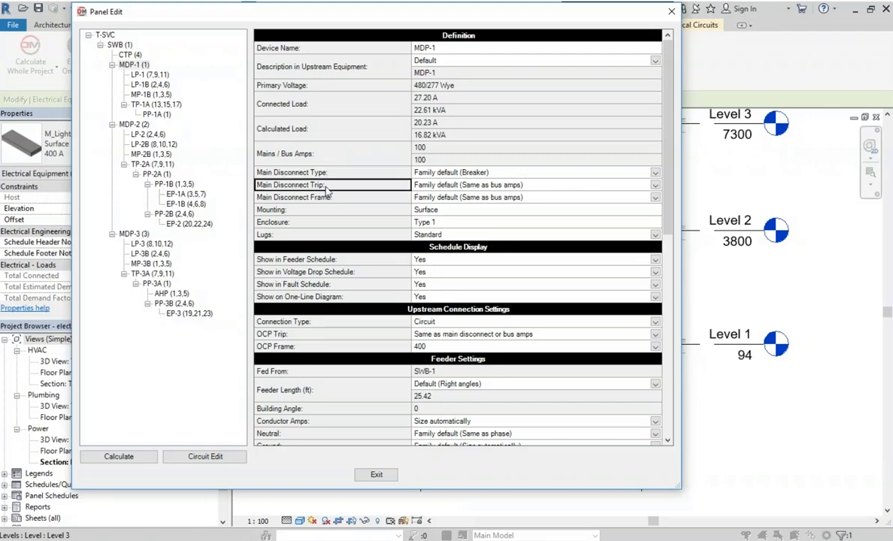
{"action": "left_click", "coordinate": [329, 197]}
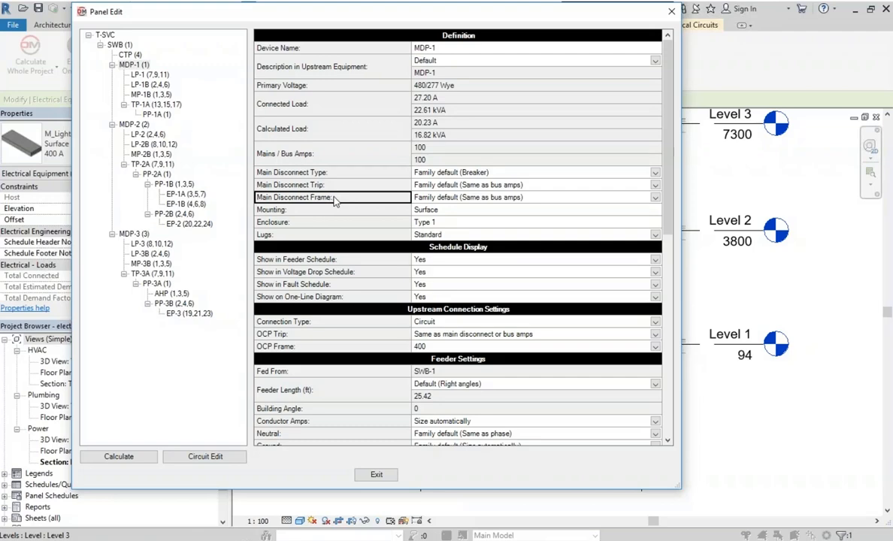
Set MDP-1's main disconnect trip to 80, keep its main disconnect type at Family default (Breaker), and exit Panel Edit.
{"action": "left_click", "coordinate": [448, 187]}
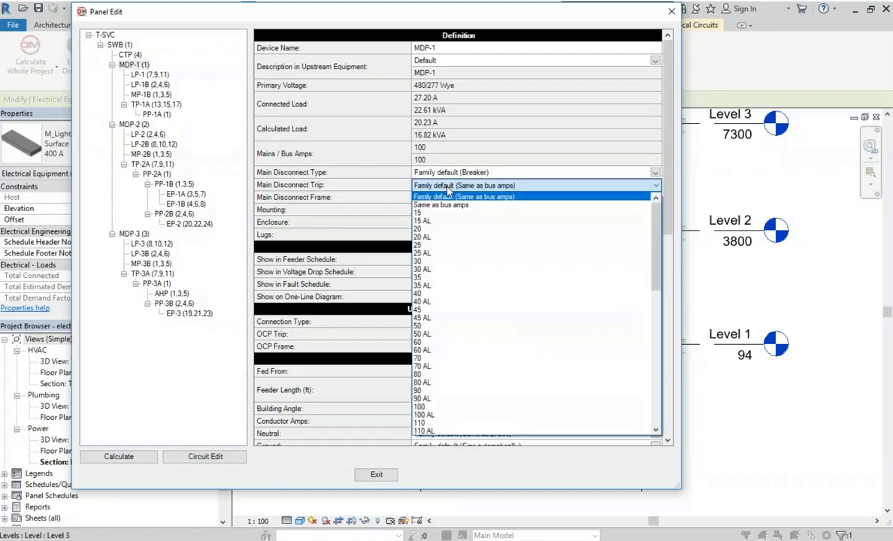
{"action": "left_click", "coordinate": [443, 382]}
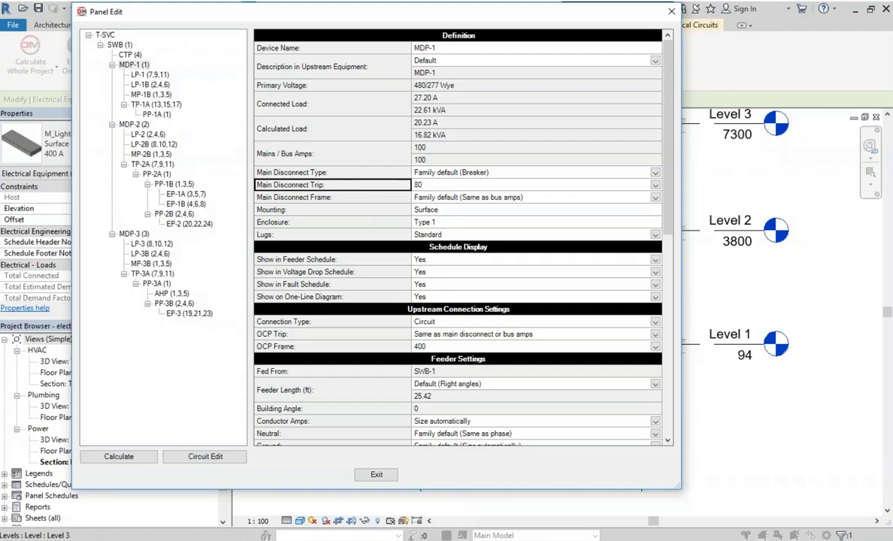
{"action": "left_click", "coordinate": [383, 173]}
{"action": "left_click", "coordinate": [443, 175]}
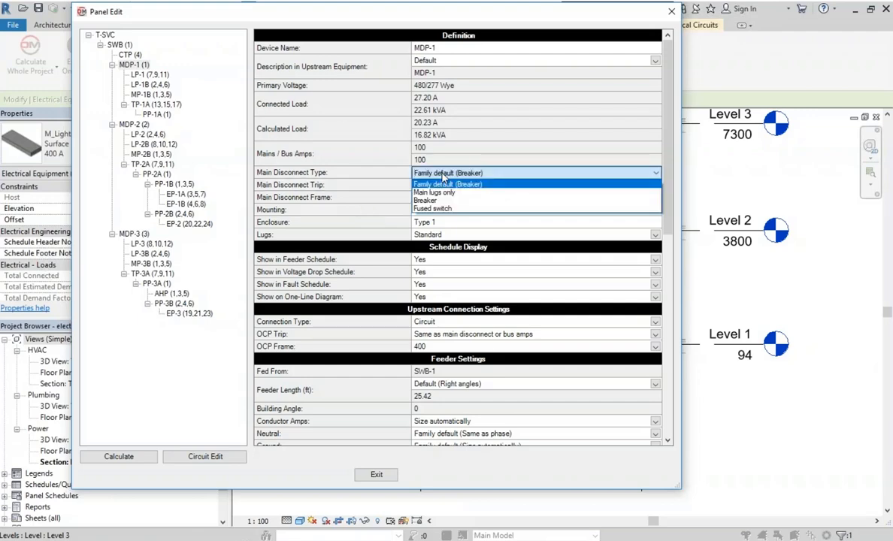
{"action": "left_click", "coordinate": [443, 183]}
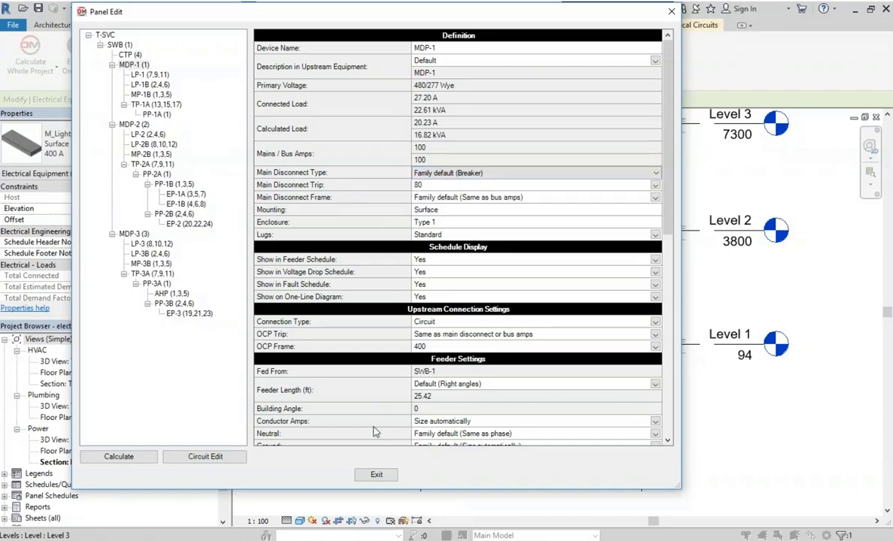
{"action": "left_click", "coordinate": [376, 476]}
{"action": "left_click", "coordinate": [481, 424]}
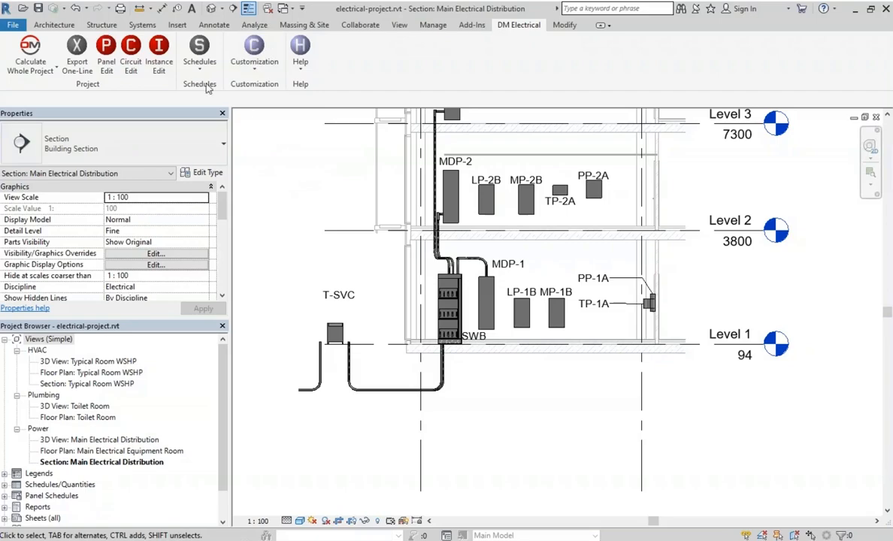
Open the voltage drop schedule and calculate the whole project.
{"action": "left_click", "coordinate": [199, 60]}
{"action": "left_click", "coordinate": [203, 114]}
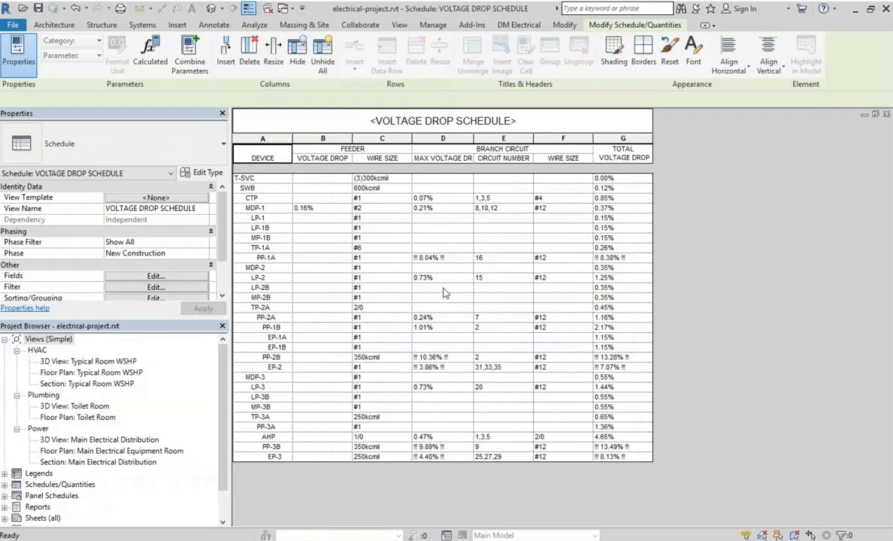
{"action": "left_click", "coordinate": [518, 24]}
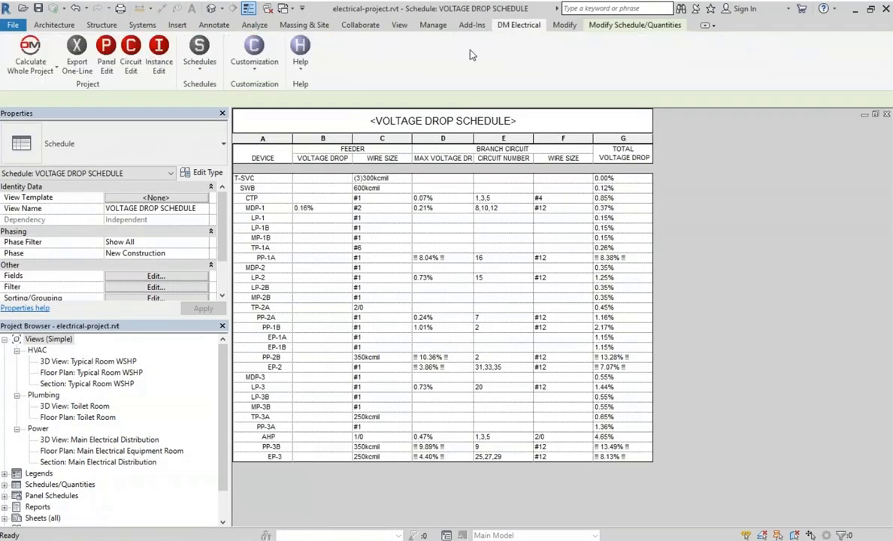
{"action": "left_click", "coordinate": [42, 50]}
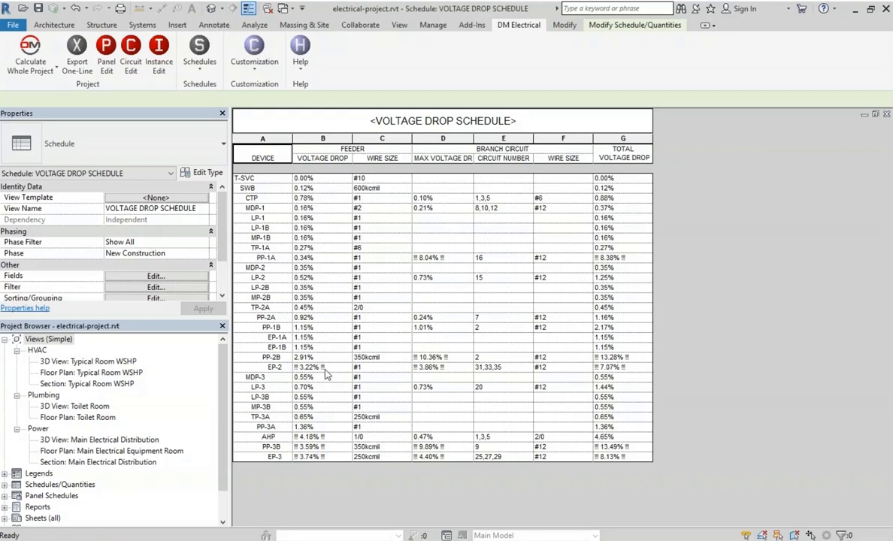
Set the conductor amps of PP-2B's feeder to 400 --- 600kcmil in Panel Edit from the voltage drop schedule.
{"action": "left_click", "coordinate": [253, 357]}
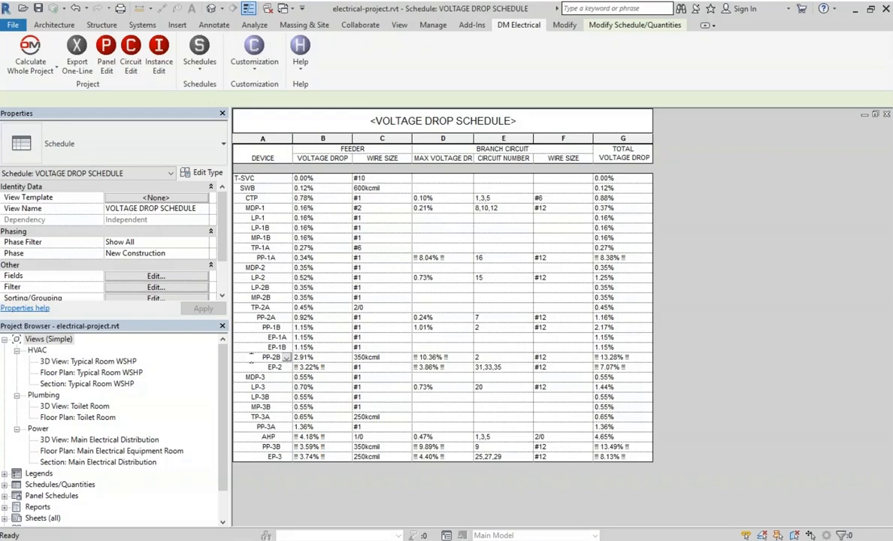
{"action": "left_click", "coordinate": [107, 66]}
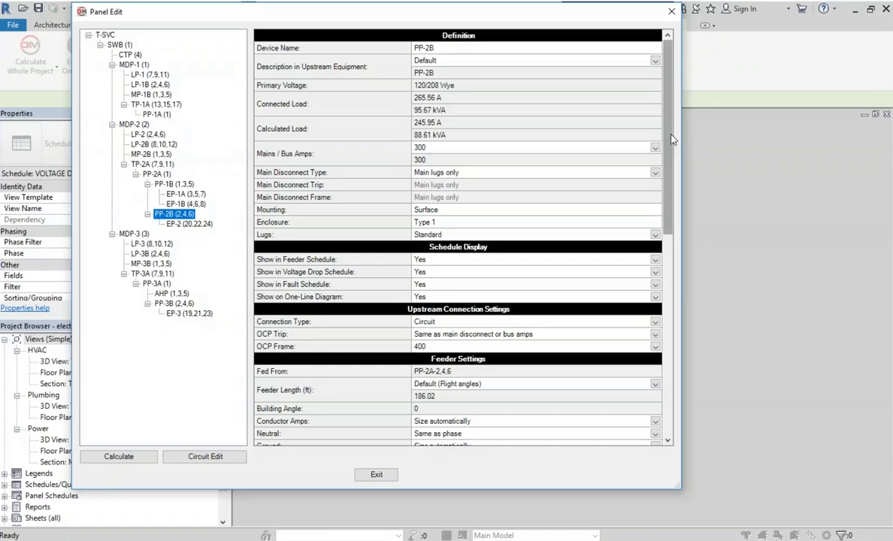
{"action": "scroll", "coordinate": [598, 191], "scroll_direction": "down", "scroll_amount": 5}
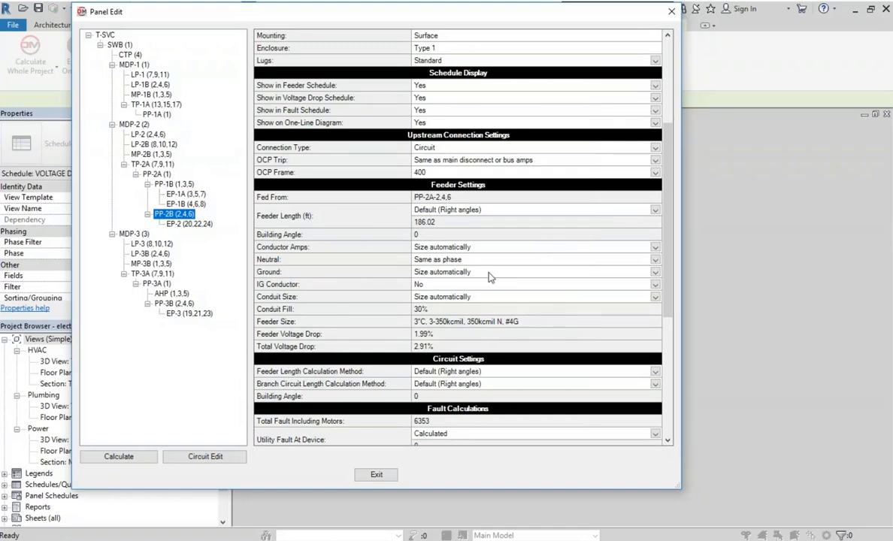
{"action": "left_click", "coordinate": [476, 248]}
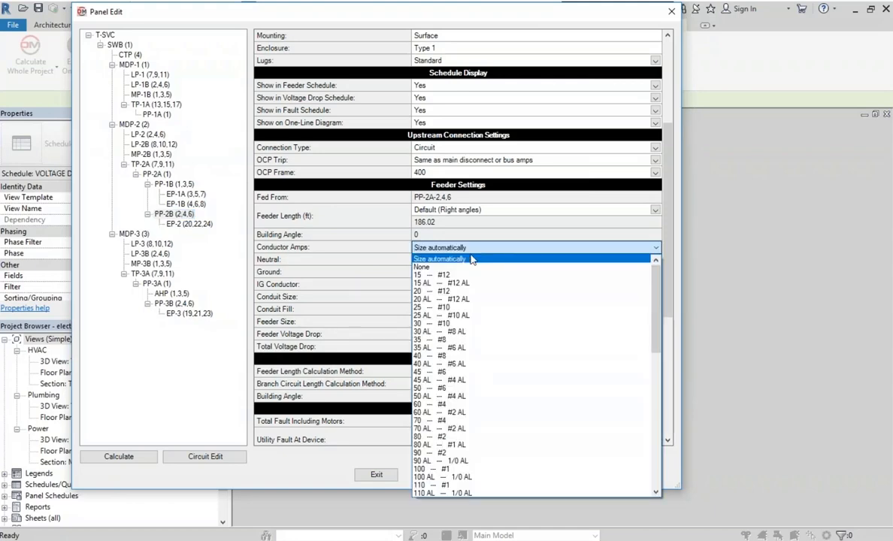
{"action": "scroll", "coordinate": [454, 379], "scroll_direction": "down", "scroll_amount": 4}
{"action": "scroll", "coordinate": [454, 395], "scroll_direction": "down", "scroll_amount": 3}
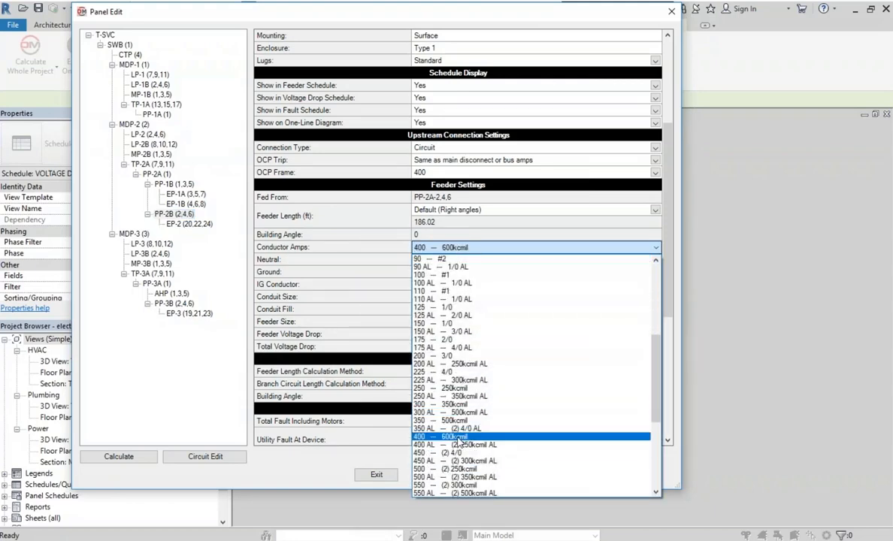
{"action": "left_click", "coordinate": [456, 437]}
{"action": "left_click", "coordinate": [376, 474]}
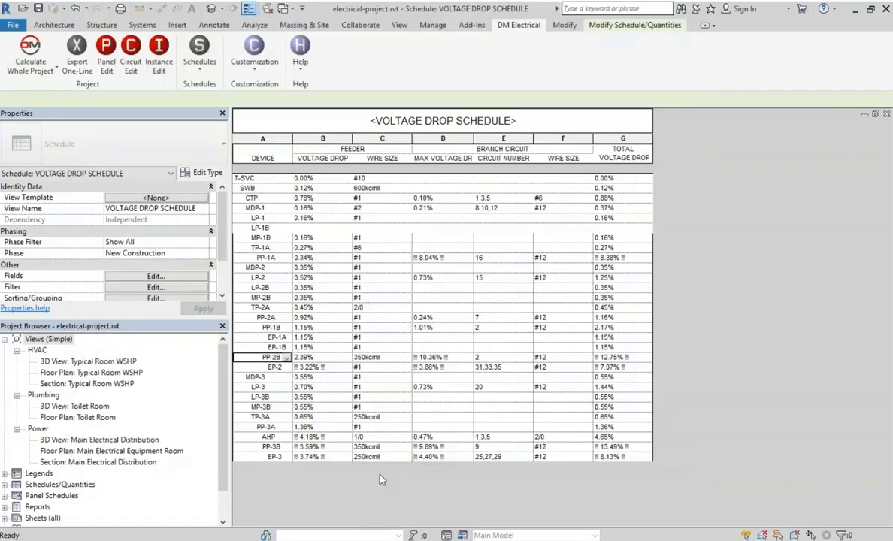
Reopen PP-2B in Panel Edit to review its feeder size, voltage drop, length and the available feeder length calculation methods.
{"action": "left_click", "coordinate": [30, 56]}
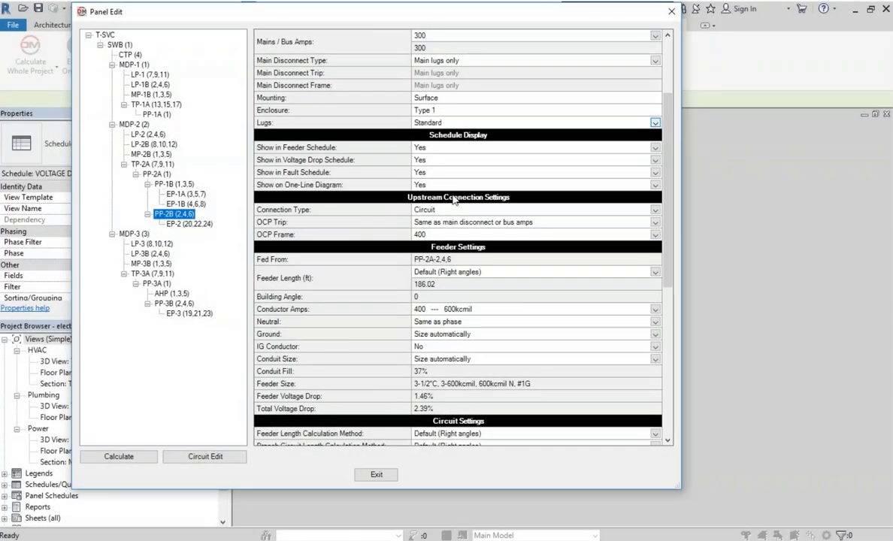
{"action": "scroll", "coordinate": [453, 198], "scroll_direction": "down", "scroll_amount": 3}
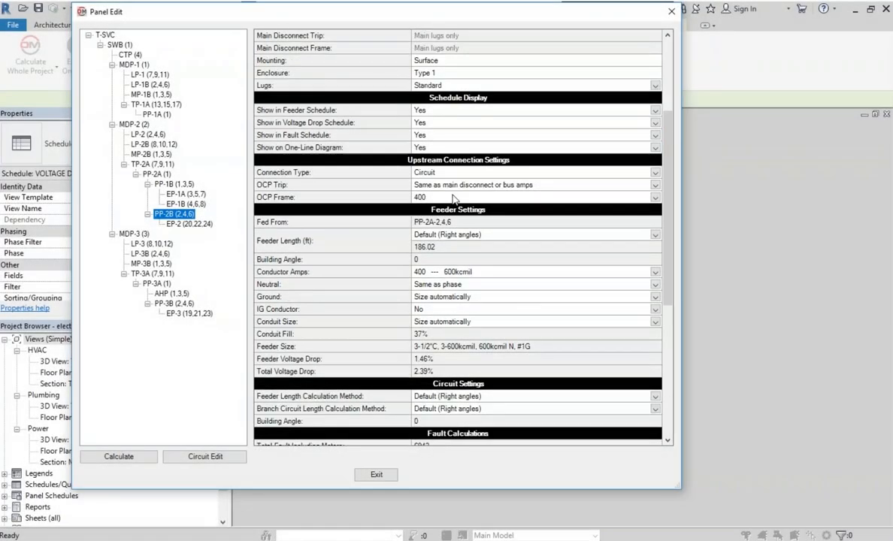
{"action": "scroll", "coordinate": [453, 197], "scroll_direction": "down", "scroll_amount": 3}
{"action": "scroll", "coordinate": [454, 198], "scroll_direction": "up", "scroll_amount": 1}
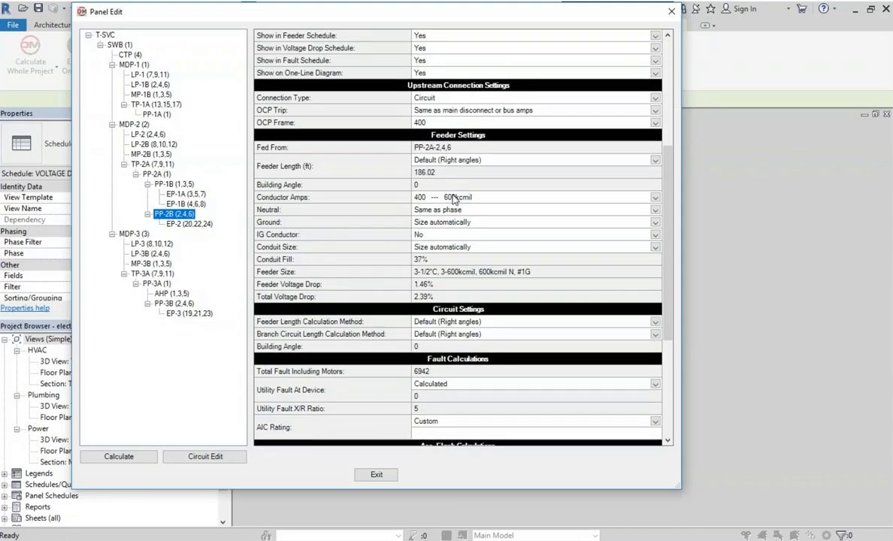
{"action": "left_click", "coordinate": [415, 172]}
{"action": "scroll", "coordinate": [443, 179], "scroll_direction": "up", "scroll_amount": 1}
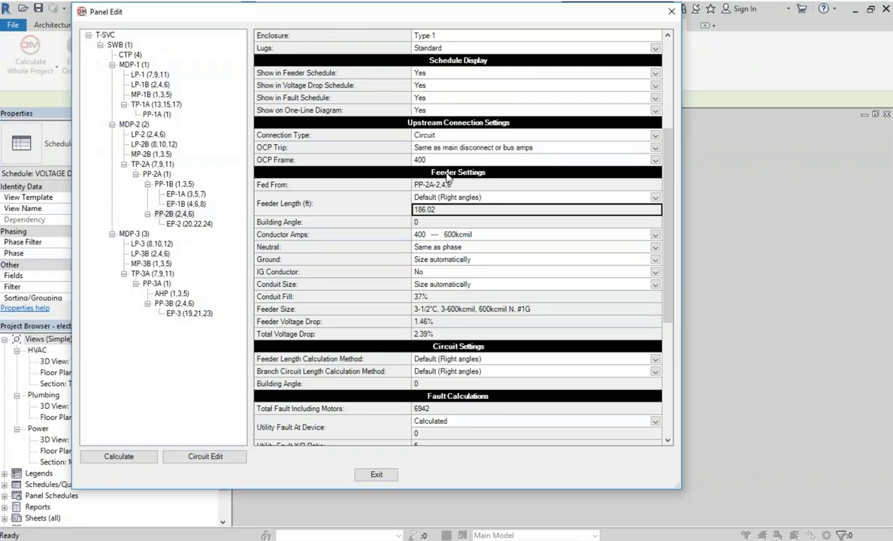
{"action": "left_click", "coordinate": [459, 198]}
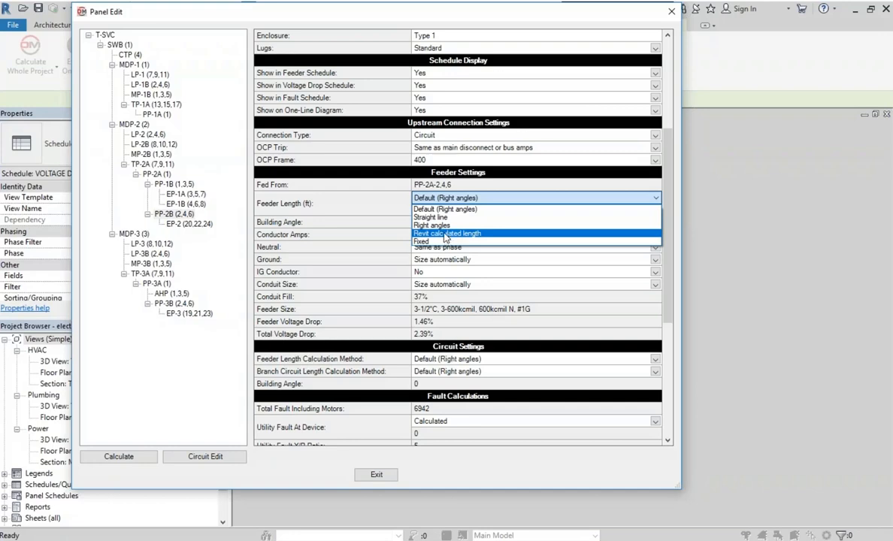
{"action": "left_click", "coordinate": [364, 209]}
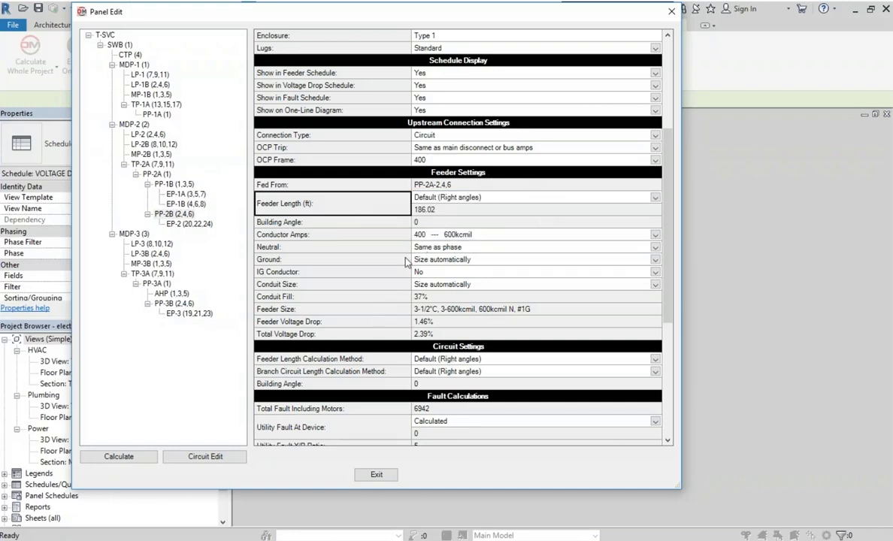
{"action": "scroll", "coordinate": [411, 274], "scroll_direction": "up", "scroll_amount": 1}
{"action": "scroll", "coordinate": [412, 274], "scroll_direction": "down", "scroll_amount": 1}
{"action": "left_click", "coordinate": [376, 474]}
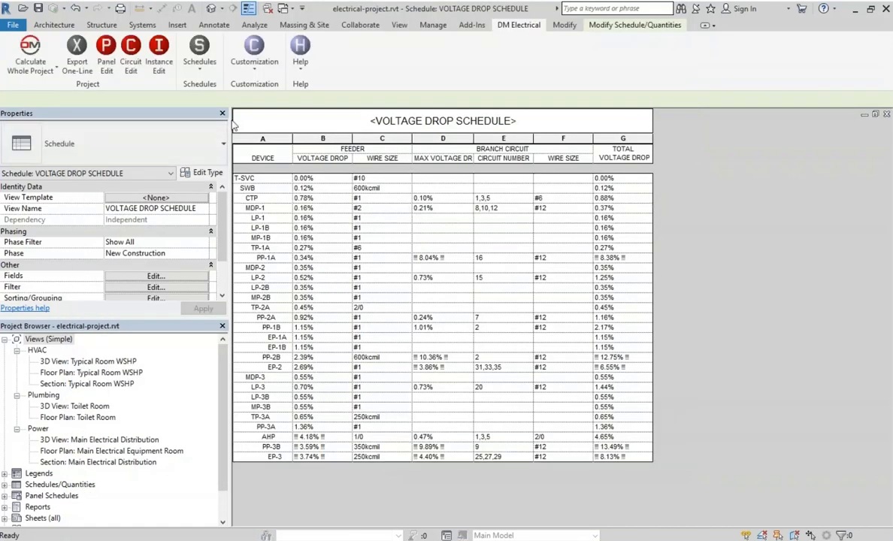
Open the fault current schedule and set T-SVC's fixed utility fault at device to 65000 in Panel Edit.
{"action": "left_click", "coordinate": [199, 49]}
{"action": "left_click", "coordinate": [204, 105]}
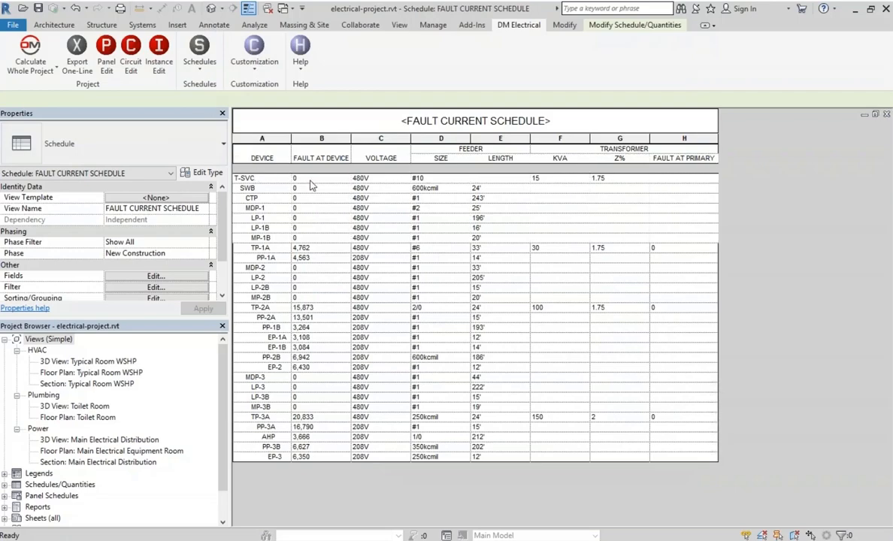
{"action": "left_click", "coordinate": [105, 53]}
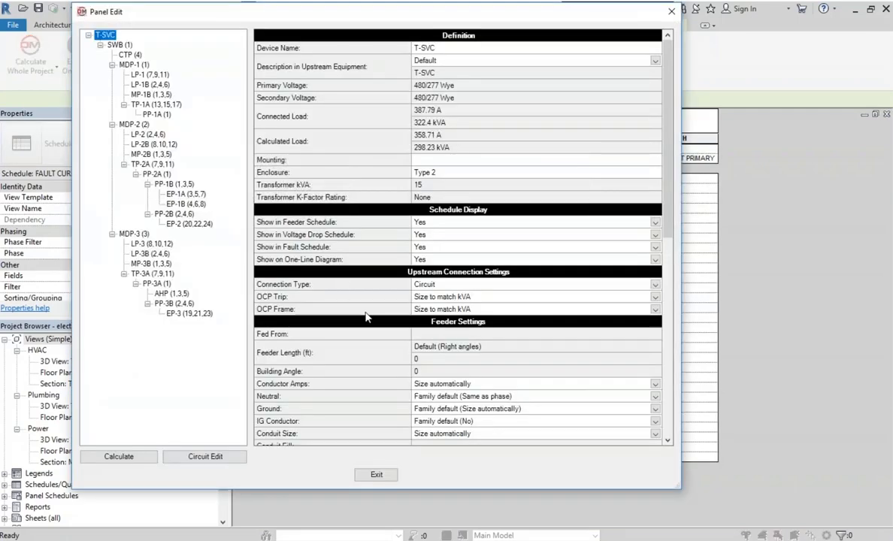
{"action": "scroll", "coordinate": [339, 293], "scroll_direction": "down", "scroll_amount": 8}
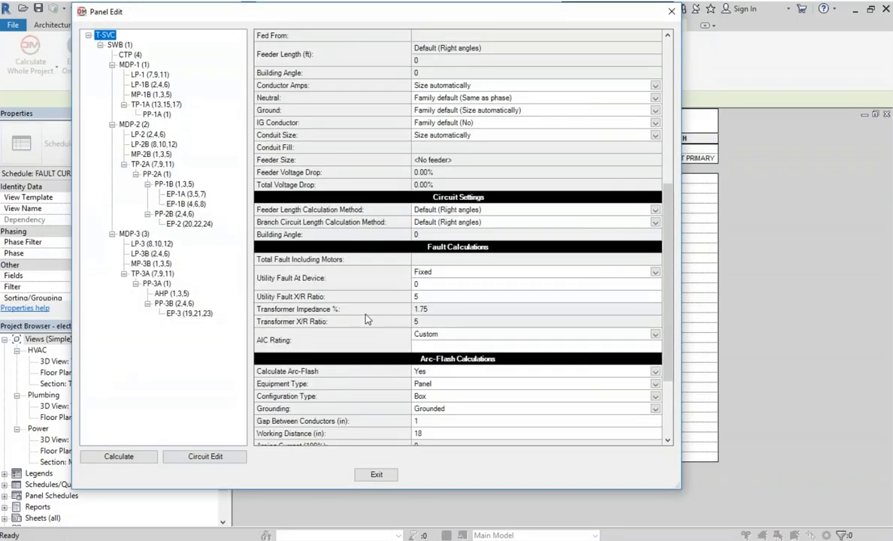
{"action": "left_click", "coordinate": [432, 283]}
{"action": "type", "text": "65000"}
{"action": "scroll", "coordinate": [376, 194], "scroll_direction": "up", "scroll_amount": 8}
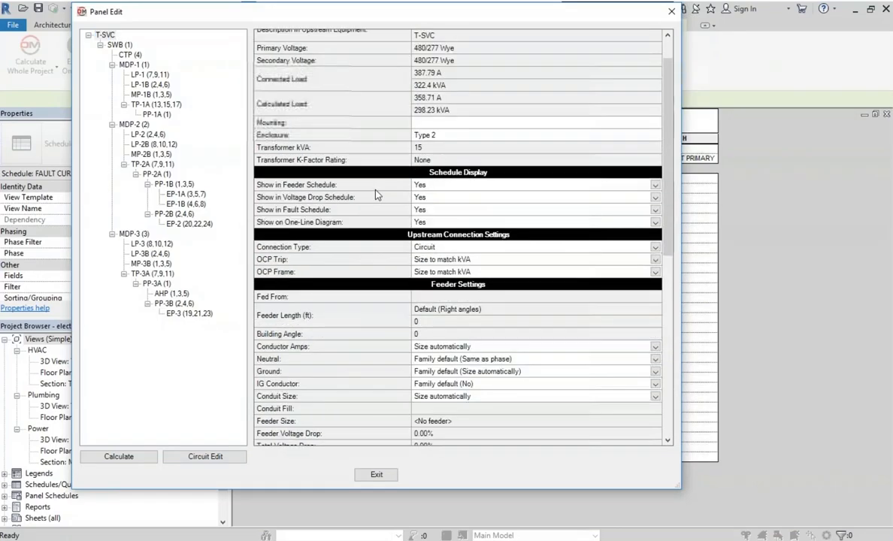
{"action": "left_click", "coordinate": [376, 475]}
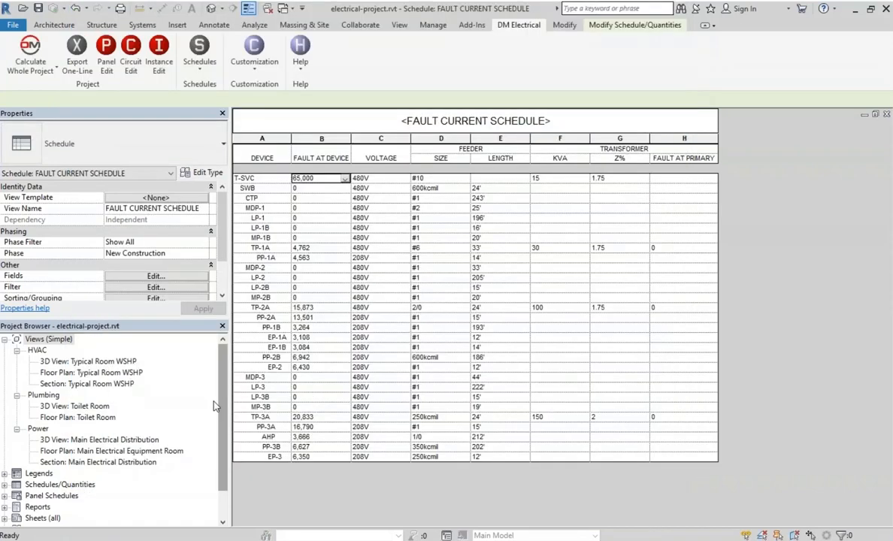
Open the Main Electrical Distribution section view and change transformer T-SVC's type to 500 kVA.
{"action": "double_click", "coordinate": [112, 462]}
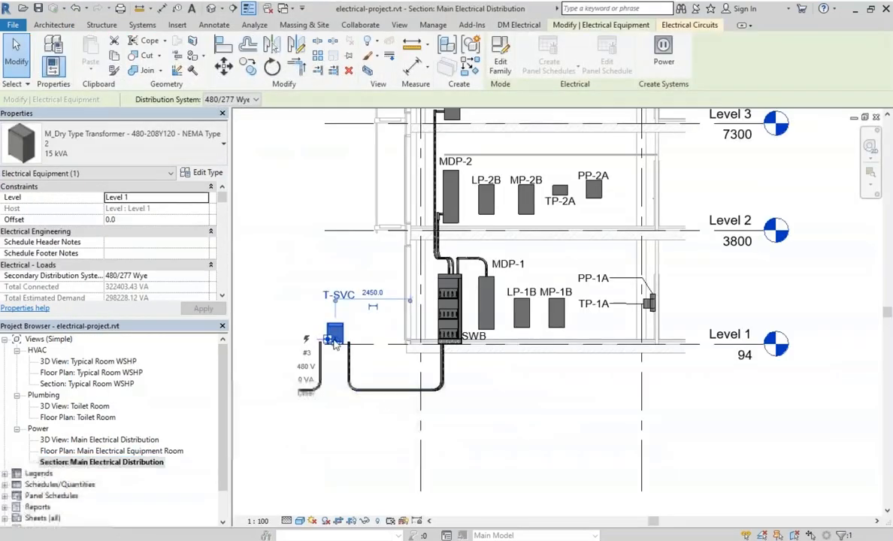
{"action": "left_click", "coordinate": [157, 147]}
{"action": "left_click", "coordinate": [71, 332]}
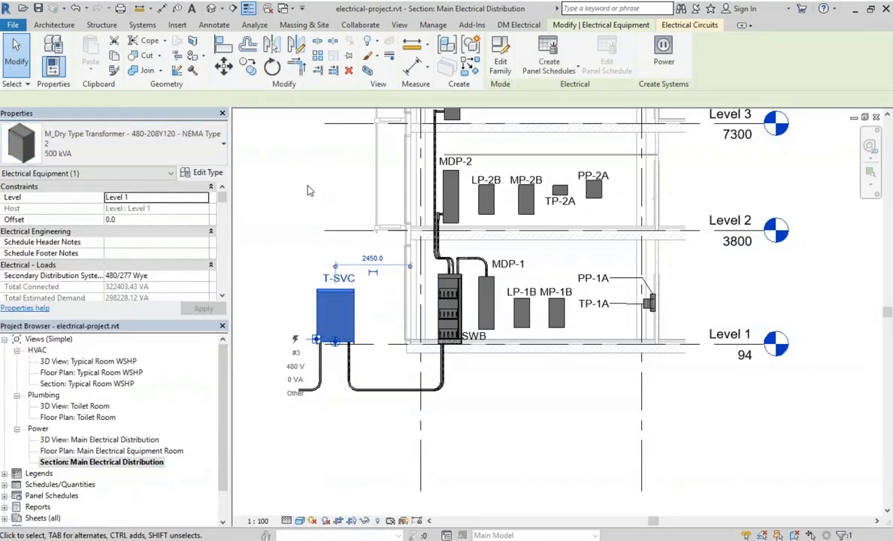
{"action": "left_click", "coordinate": [308, 191]}
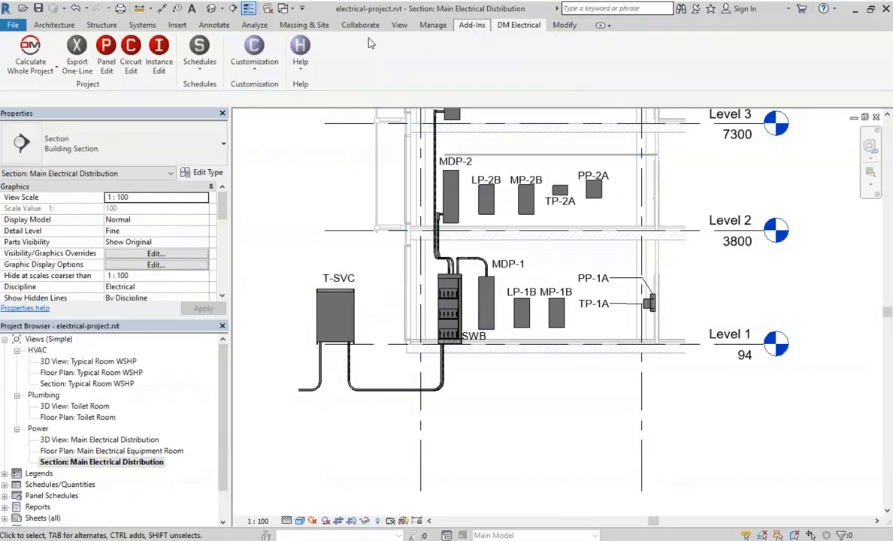
Calculate the whole project from the fault current schedule and export the one-line diagram information to AutoCAD.
{"action": "left_click", "coordinate": [201, 51]}
{"action": "left_click", "coordinate": [192, 100]}
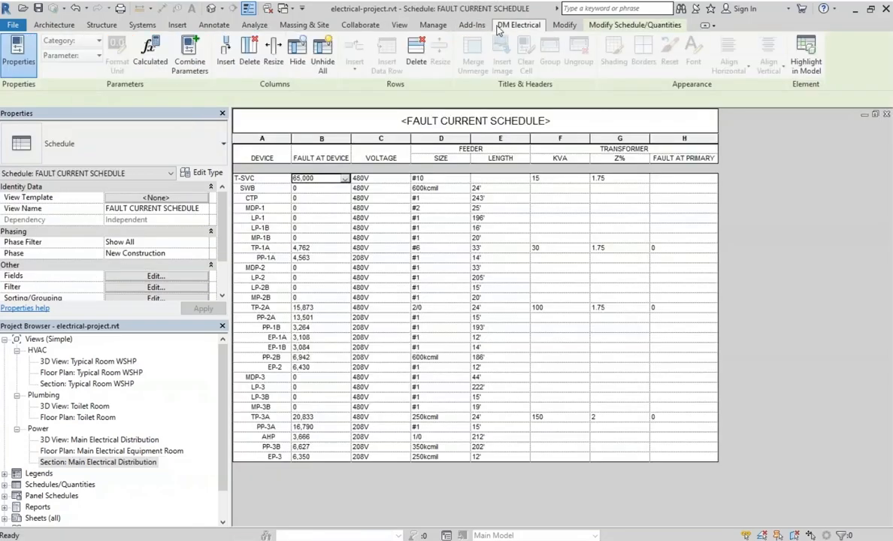
{"action": "left_click", "coordinate": [518, 24]}
{"action": "left_click", "coordinate": [31, 51]}
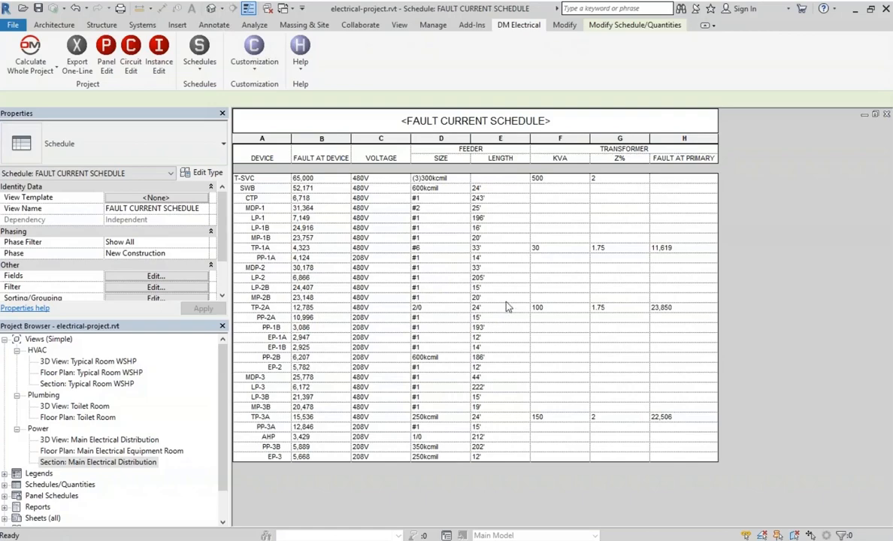
{"action": "left_click", "coordinate": [76, 51]}
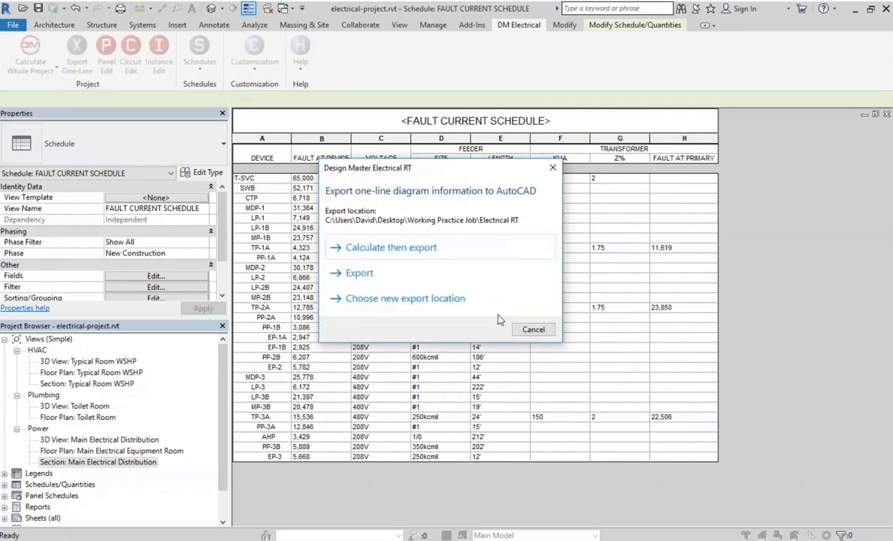
{"action": "left_click", "coordinate": [421, 260]}
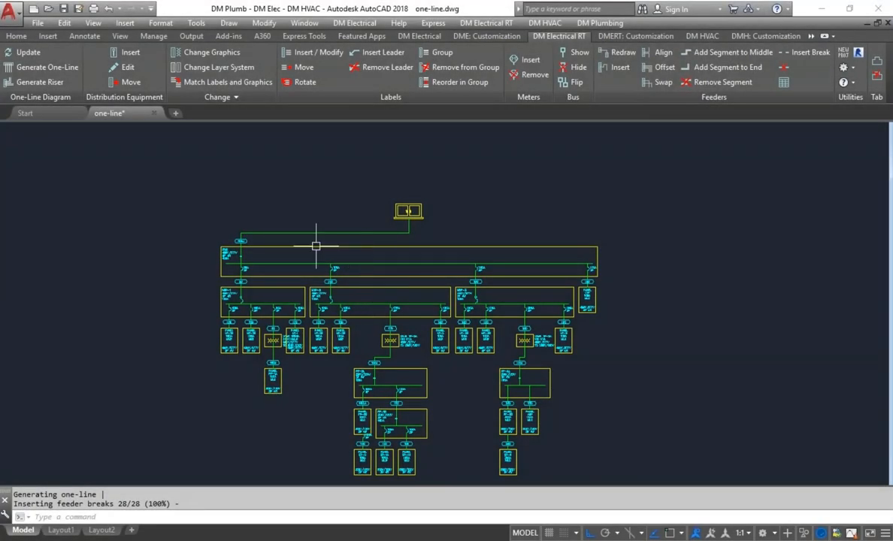
In AutoCAD, move transformer TP-1A together with panel PP-1A straight down, clear of panel LP-1.
{"action": "mouse_move", "coordinate": [250, 248]}
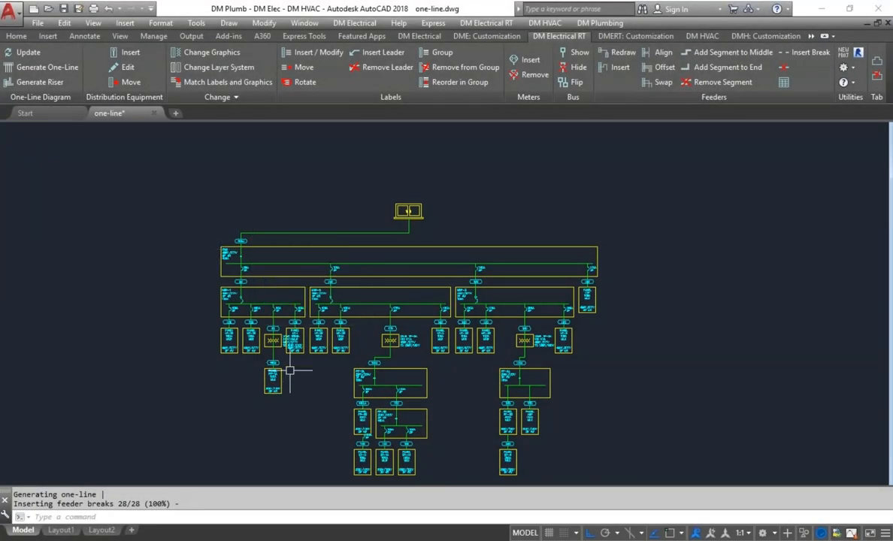
{"action": "scroll", "coordinate": [290, 365], "scroll_direction": "up", "scroll_amount": 4}
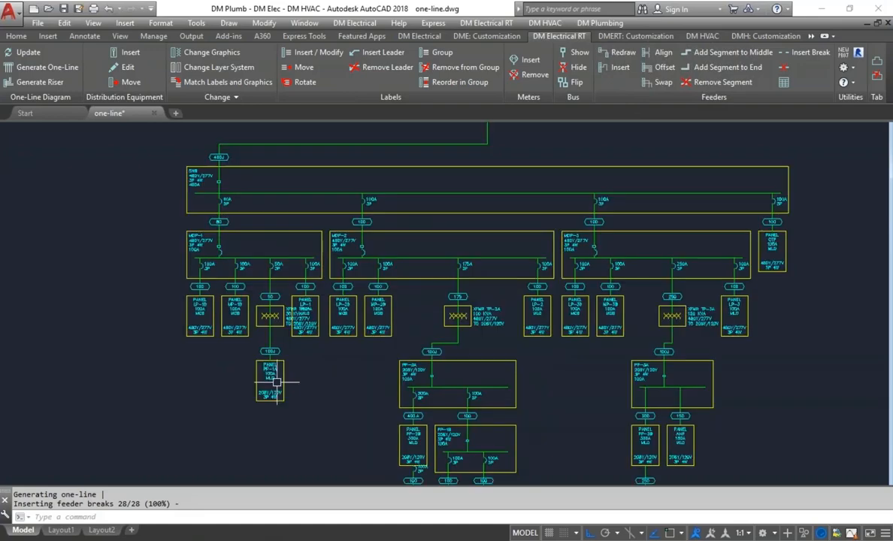
{"action": "mouse_move", "coordinate": [265, 379]}
{"action": "type", "text": "m"}
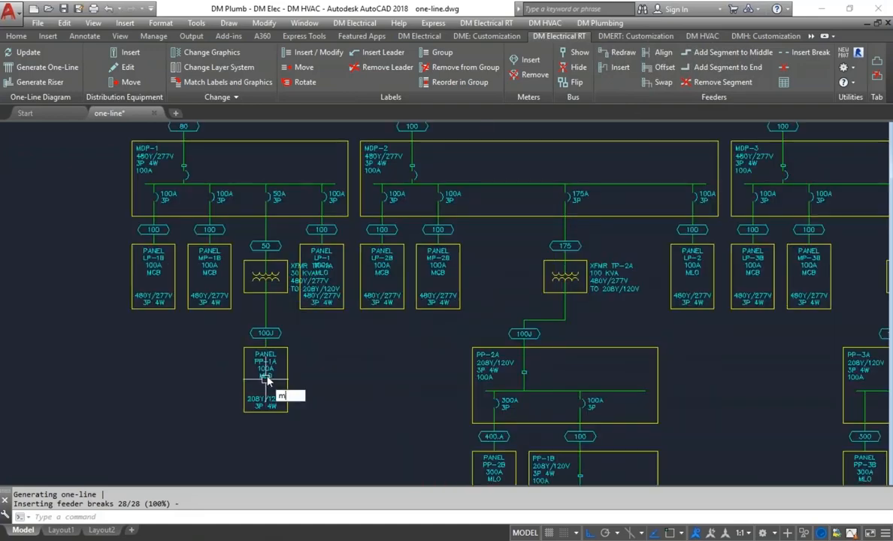
{"action": "key", "text": "Return"}
{"action": "type", "text": "ct objects:"}
{"action": "key", "text": "Return"}
{"action": "left_click", "coordinate": [278, 369]}
{"action": "left_click", "coordinate": [260, 287]}
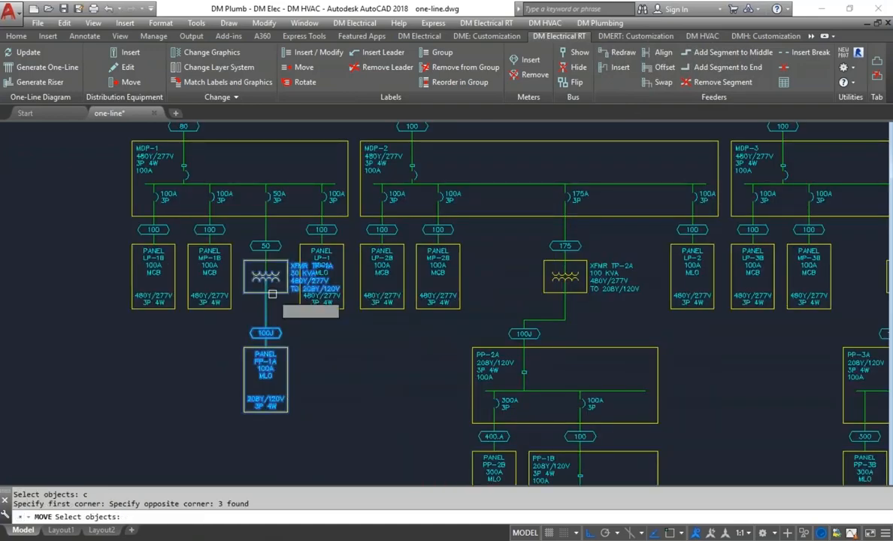
{"action": "key", "text": "Return"}
{"action": "left_click", "coordinate": [364, 342]}
{"action": "left_click", "coordinate": [357, 420]}
Move PP-3A and its downstream panels diagonally down and to the right below transformer TP-3A, with Ortho off.
{"action": "middle_click_drag", "start_coordinate": [358, 409], "coordinate": [364, 382]}
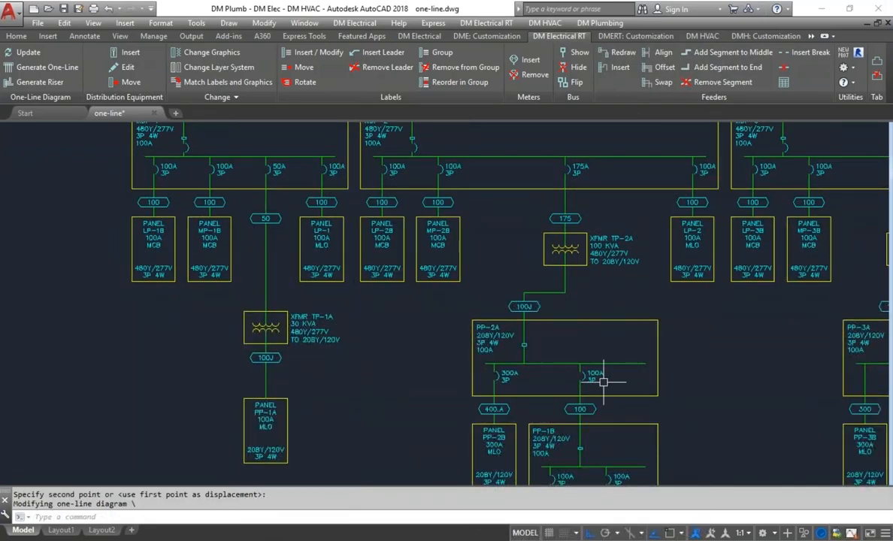
{"action": "scroll", "coordinate": [353, 316], "scroll_direction": "down", "scroll_amount": 4}
{"action": "key", "text": "Return"}
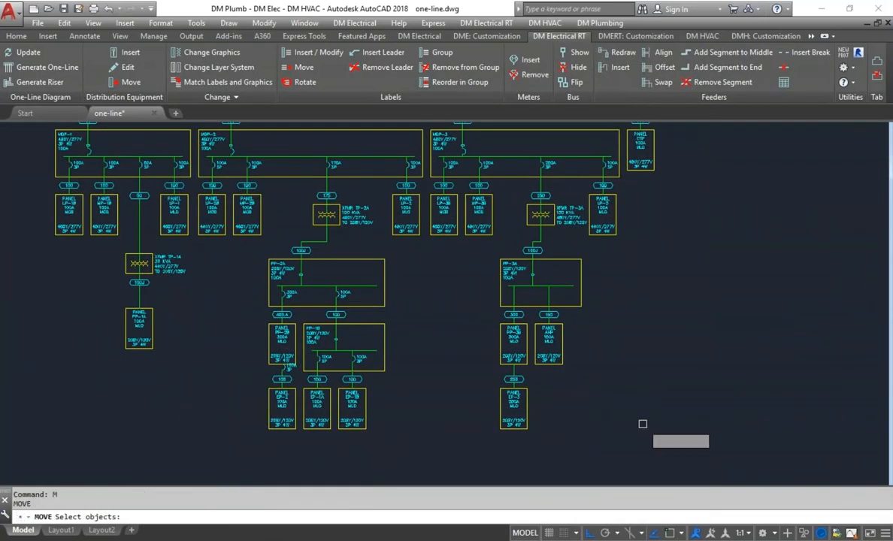
{"action": "left_click", "coordinate": [648, 418]}
{"action": "left_click", "coordinate": [470, 264]}
{"action": "key", "text": "Return"}
{"action": "left_click", "coordinate": [447, 276]}
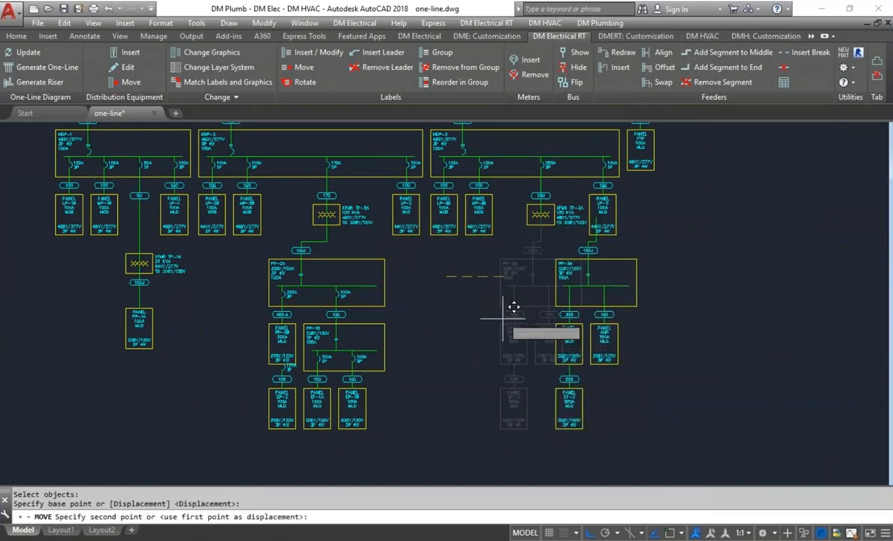
{"action": "key", "text": "F8"}
{"action": "left_click", "coordinate": [575, 325]}
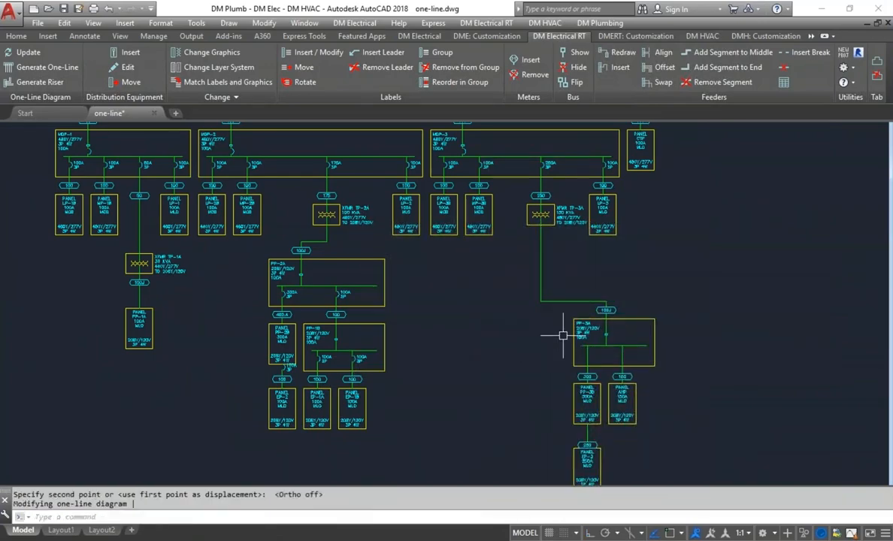
{"action": "middle_click_drag", "start_coordinate": [233, 205], "coordinate": [289, 250]}
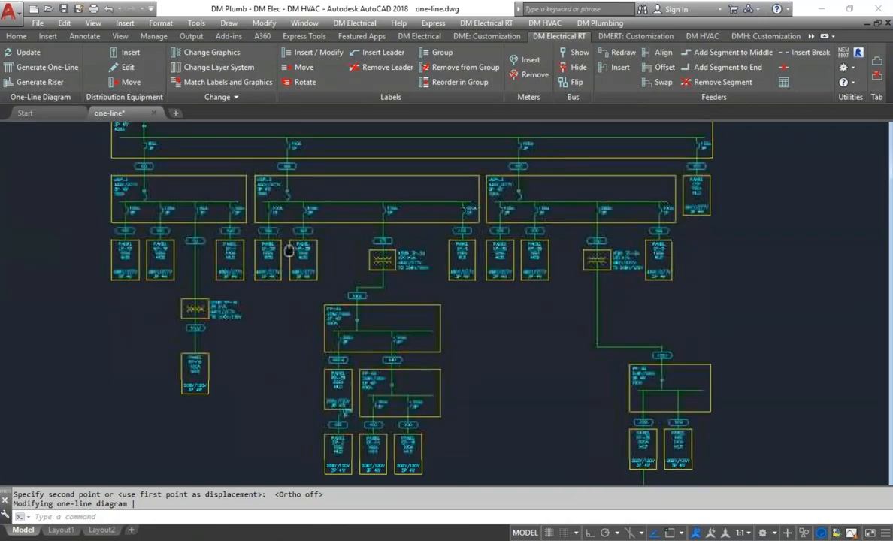
{"action": "scroll", "coordinate": [288, 251], "scroll_direction": "up", "scroll_amount": 7}
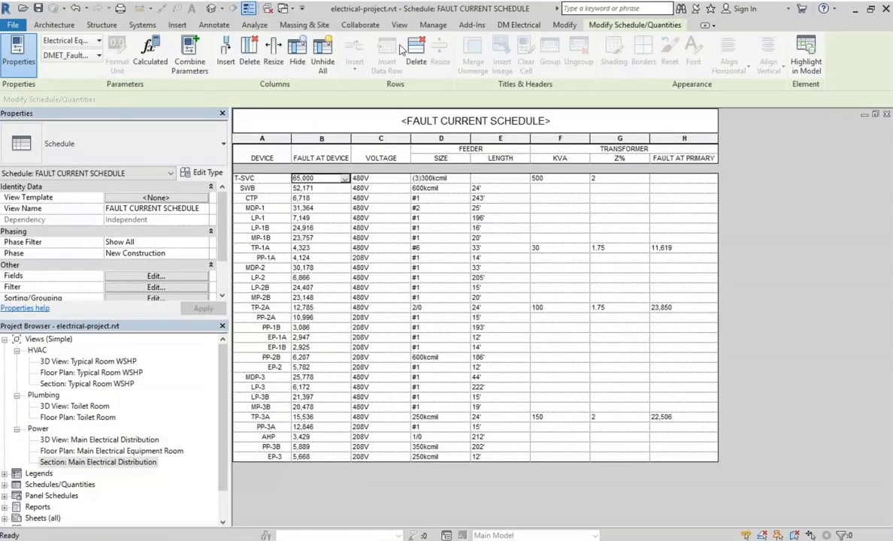
In Revit's Panel Edit, set SWB's mains / bus amps to 800 and rename the device SWITCHBOARD.
{"action": "left_click", "coordinate": [507, 28]}
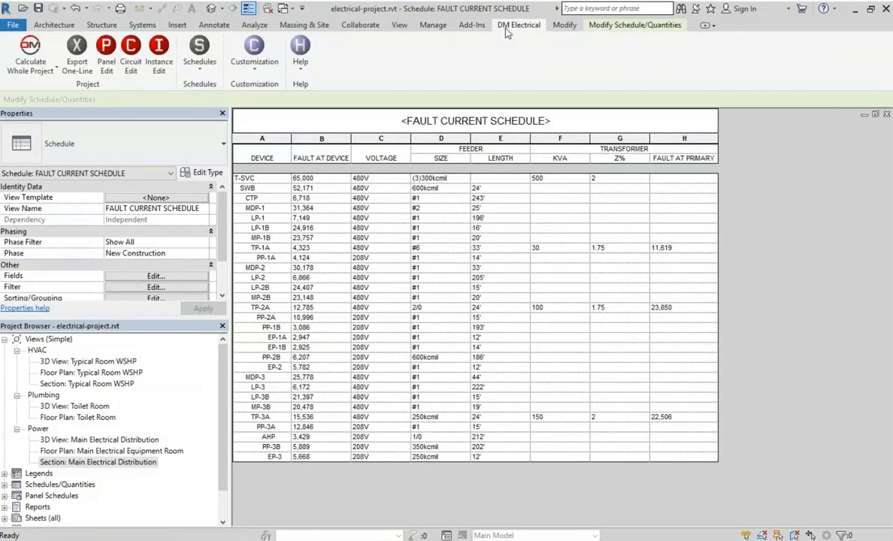
{"action": "left_click", "coordinate": [106, 54]}
{"action": "left_click", "coordinate": [119, 44]}
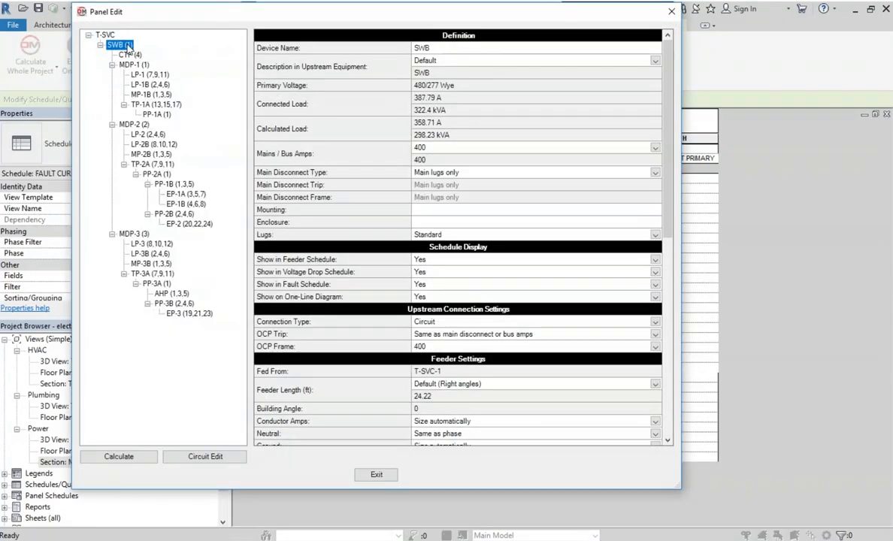
{"action": "left_click", "coordinate": [418, 148]}
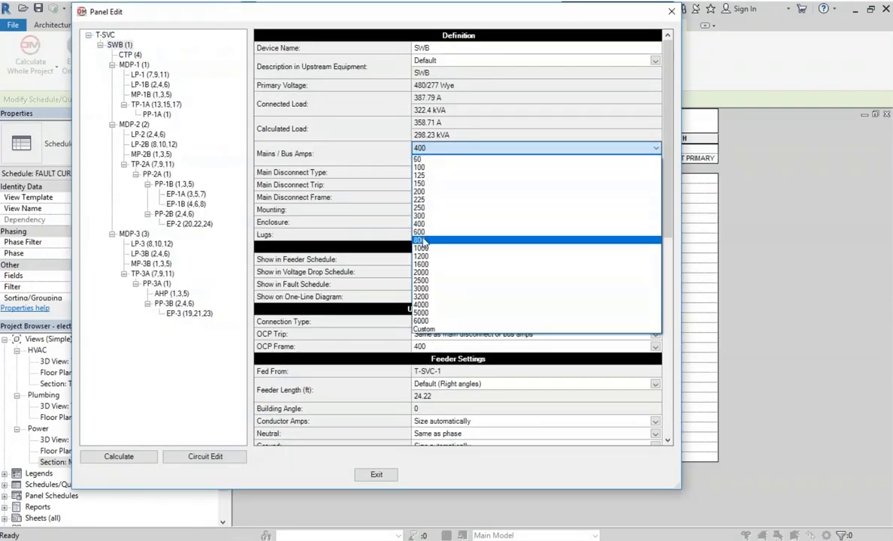
{"action": "left_click", "coordinate": [423, 242]}
{"action": "left_click", "coordinate": [442, 48]}
{"action": "type", "text": "S"}
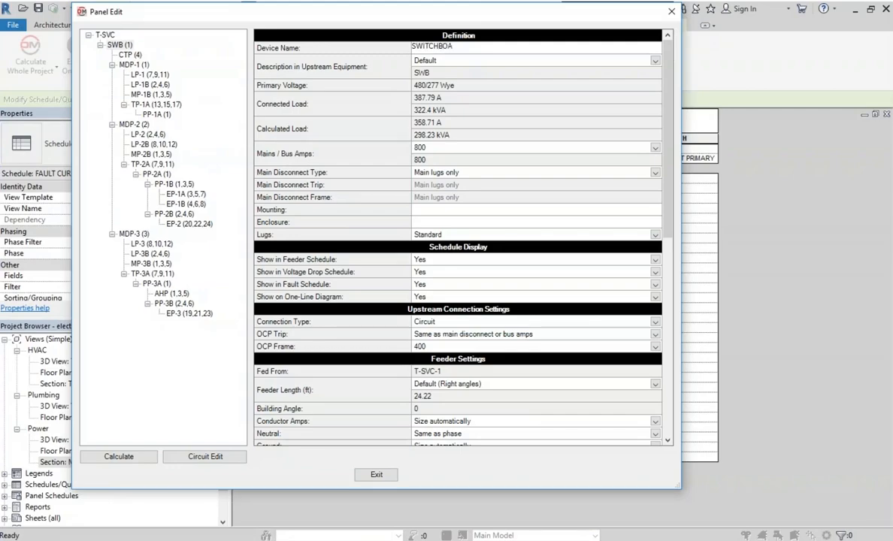
{"action": "key", "text": "Return"}
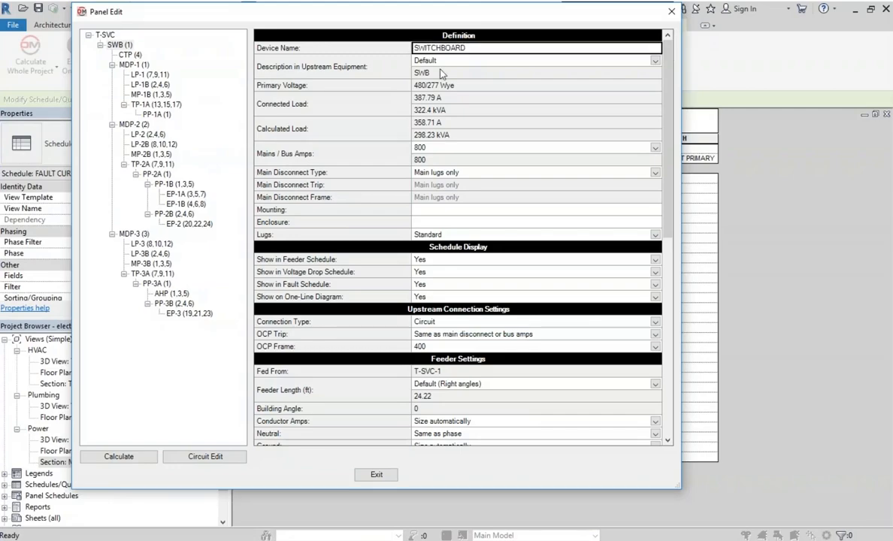
{"action": "left_click", "coordinate": [377, 477]}
Calculate then export the one-line information, and update the one-line diagram in AutoCAD.
{"action": "left_click", "coordinate": [85, 67]}
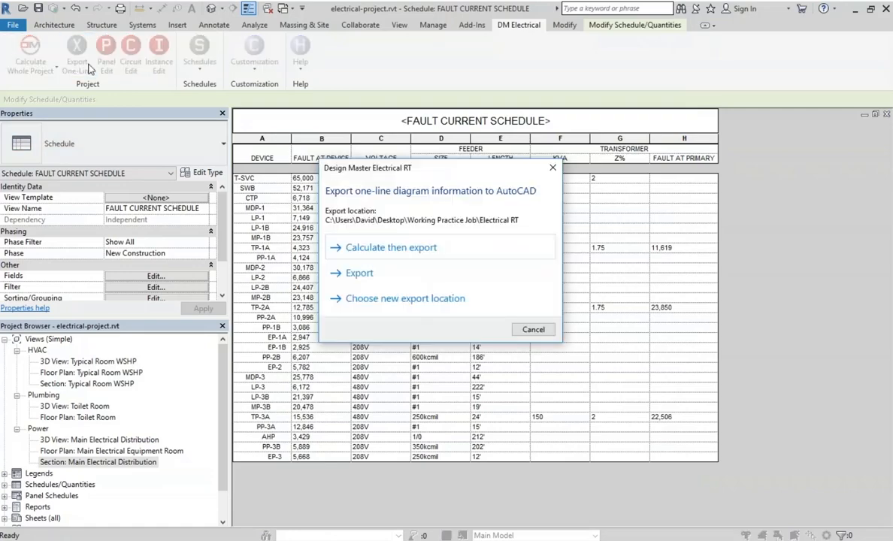
{"action": "left_click", "coordinate": [336, 246]}
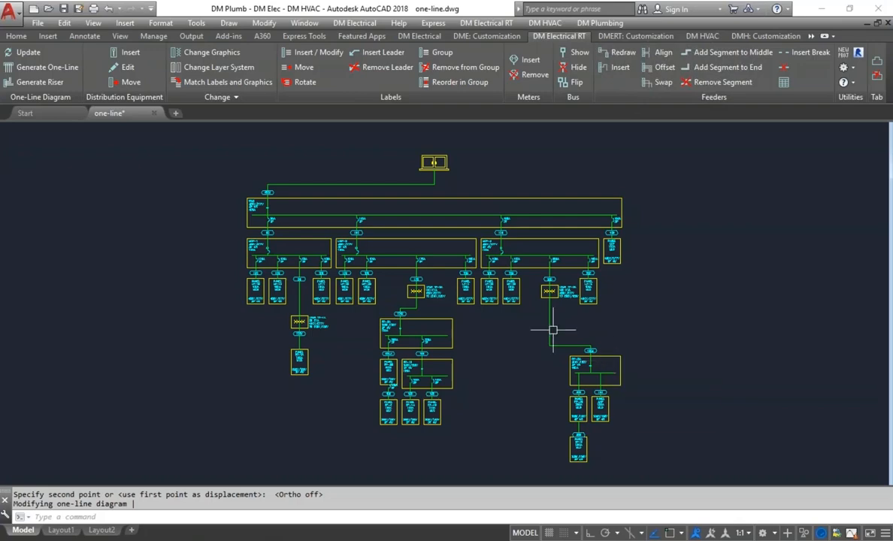
{"action": "scroll", "coordinate": [233, 213], "scroll_direction": "up", "scroll_amount": 5}
{"action": "middle_click_drag", "start_coordinate": [289, 173], "coordinate": [236, 319]}
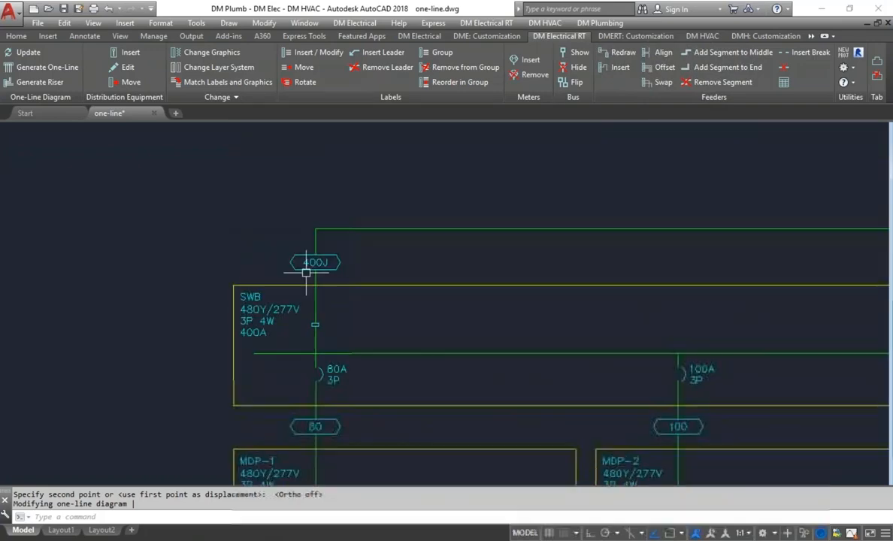
{"action": "left_click", "coordinate": [30, 55]}
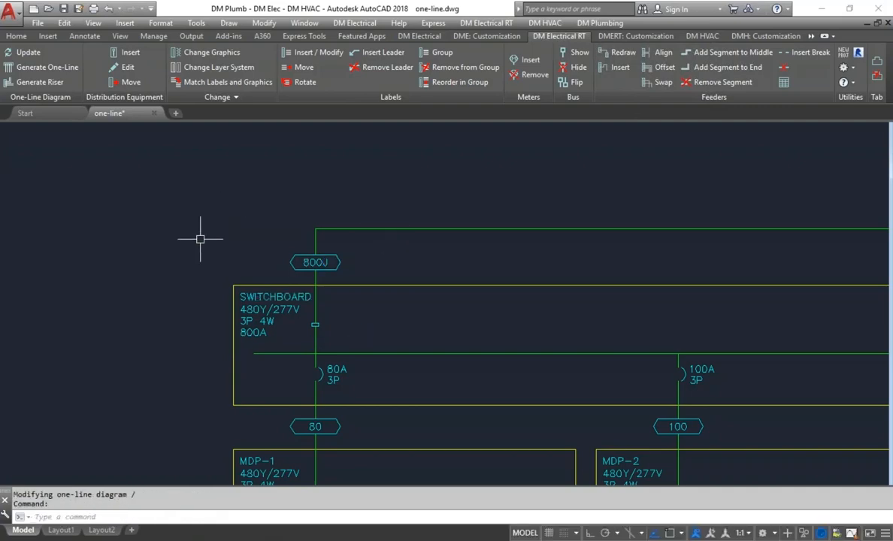
Change the graphics of transformer TP-2A to the block "Transformer, One-Line, with Ground".
{"action": "scroll", "coordinate": [201, 239], "scroll_direction": "down", "scroll_amount": 4}
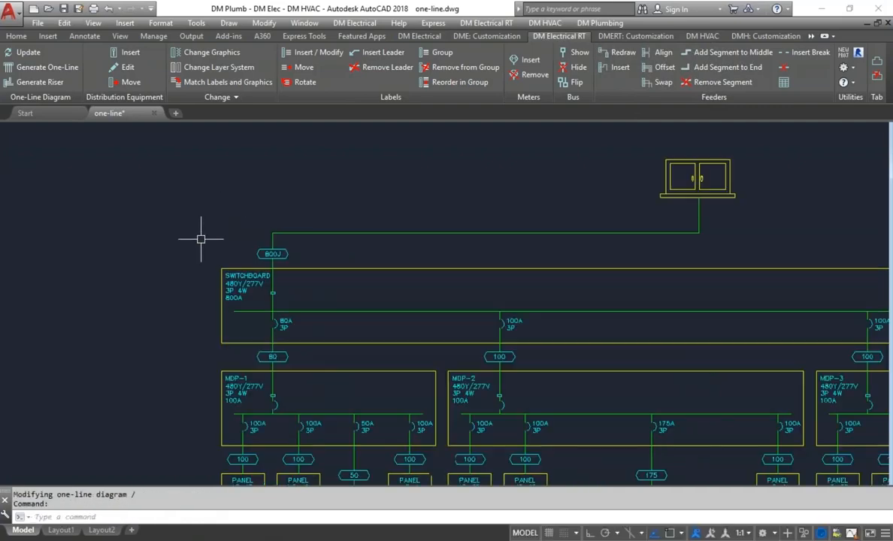
{"action": "middle_click_drag", "start_coordinate": [370, 329], "coordinate": [289, 215]}
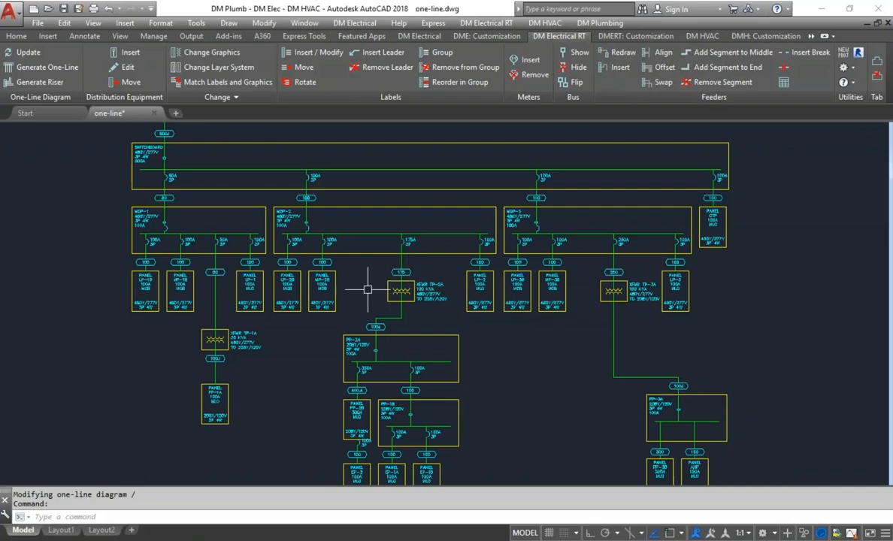
{"action": "scroll", "coordinate": [362, 290], "scroll_direction": "up", "scroll_amount": 2}
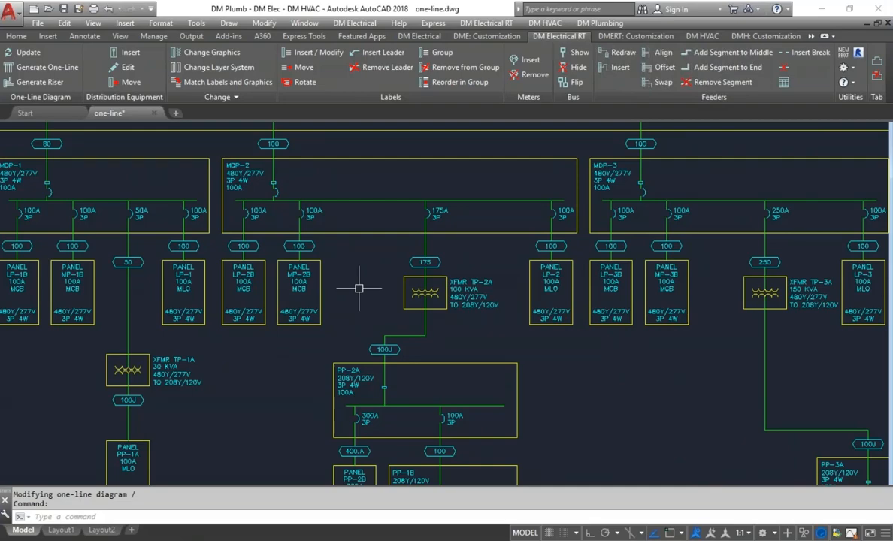
{"action": "left_click", "coordinate": [222, 61]}
{"action": "left_click", "coordinate": [415, 293]}
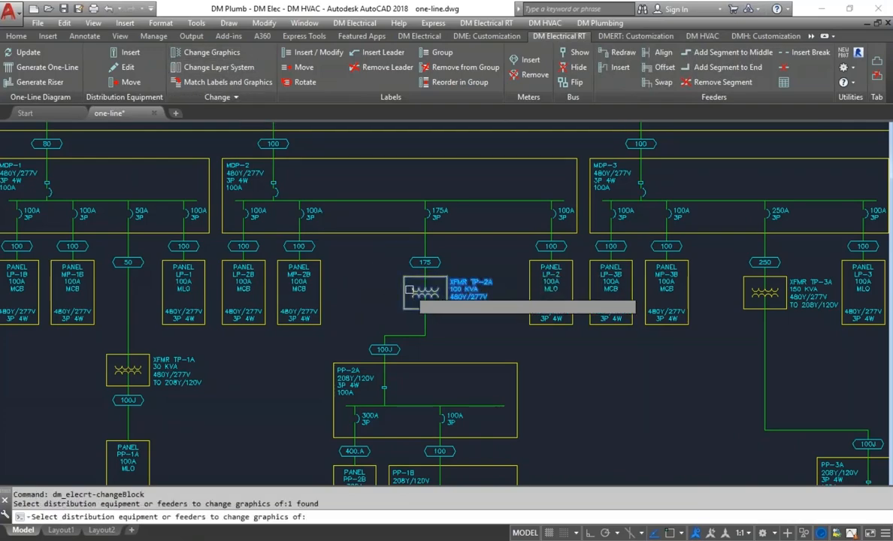
{"action": "key", "text": "Return"}
{"action": "key", "text": "Up"}
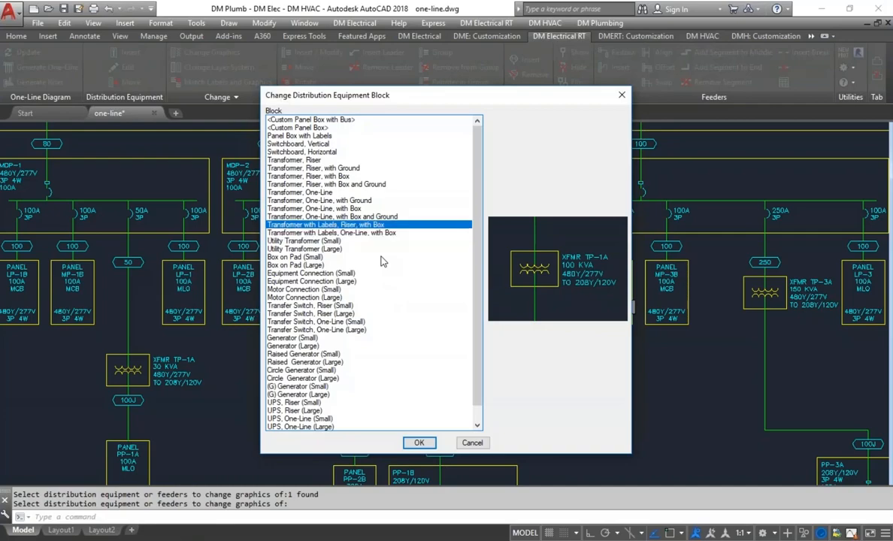
{"action": "key", "text": "Up"}
{"action": "key", "text": "Up"}
{"action": "key", "text": "Up"}
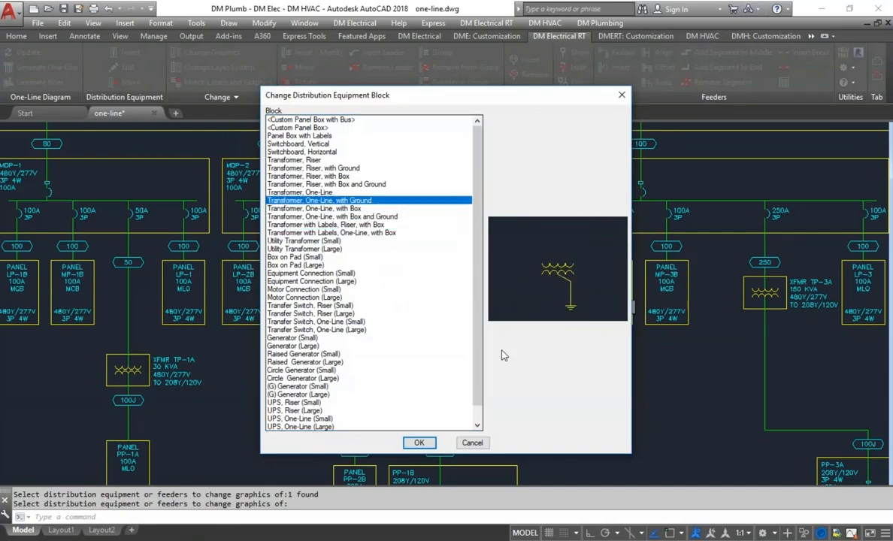
{"action": "left_click", "coordinate": [418, 443]}
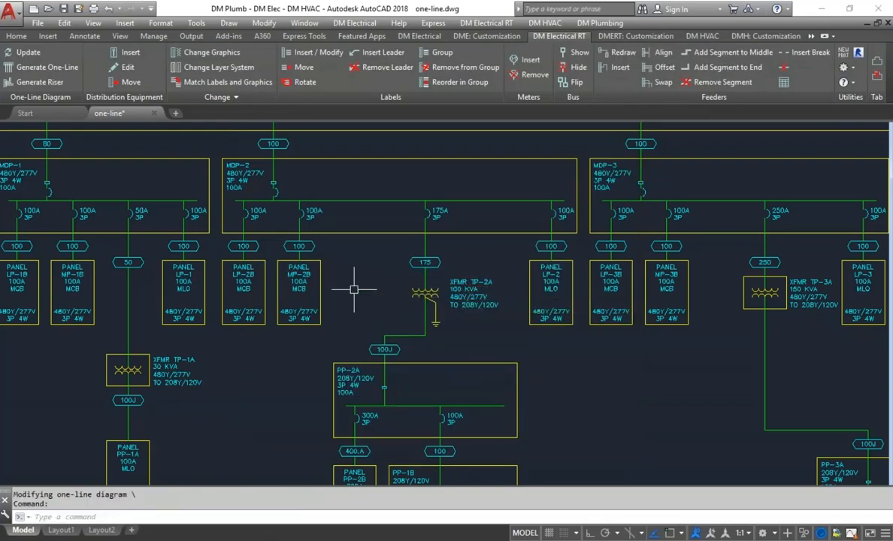
Move panel MP-2B's voltage label out of the panel box to just below it.
{"action": "left_click", "coordinate": [305, 278]}
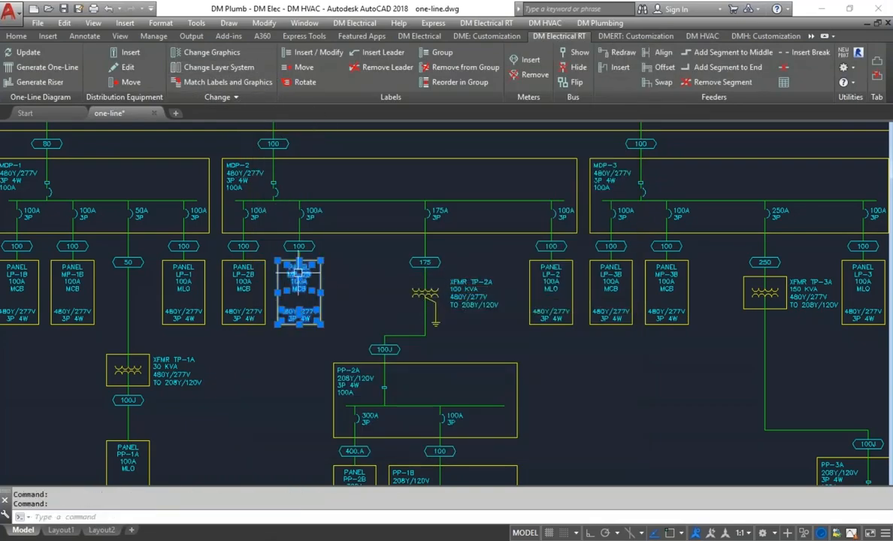
{"action": "scroll", "coordinate": [299, 302], "scroll_direction": "up", "scroll_amount": 2}
{"action": "left_click", "coordinate": [297, 316]}
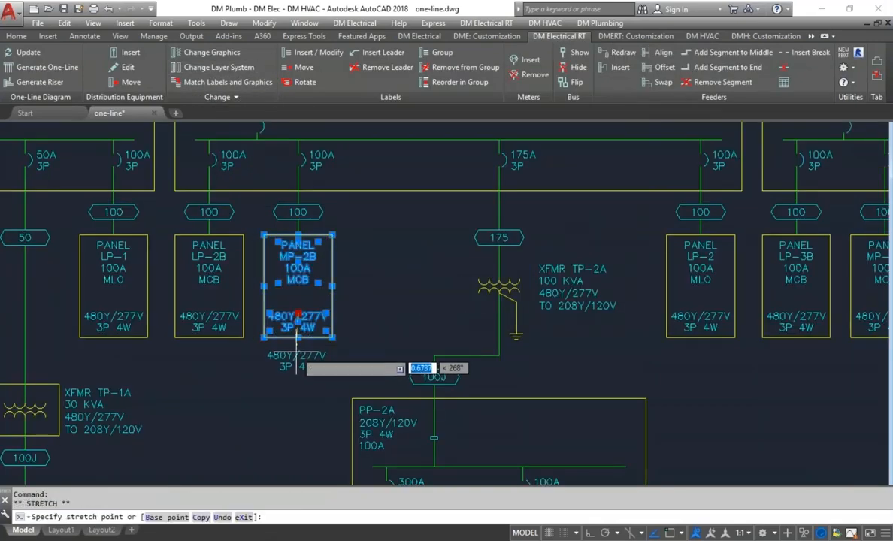
{"action": "left_click", "coordinate": [297, 350]}
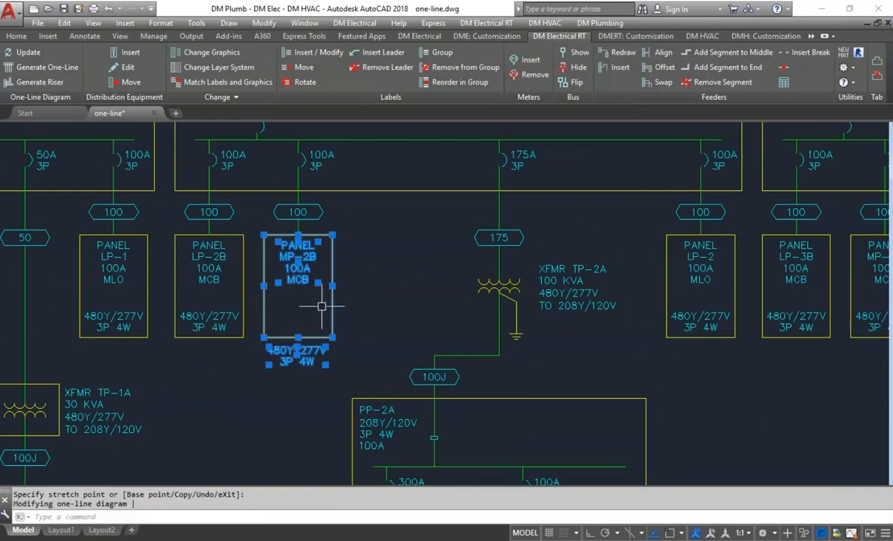
Insert a Fault @ Device (A) label with the prefix "FAULT=" on panel MP-2B, placed just above the panel box.
{"action": "left_click", "coordinate": [312, 52]}
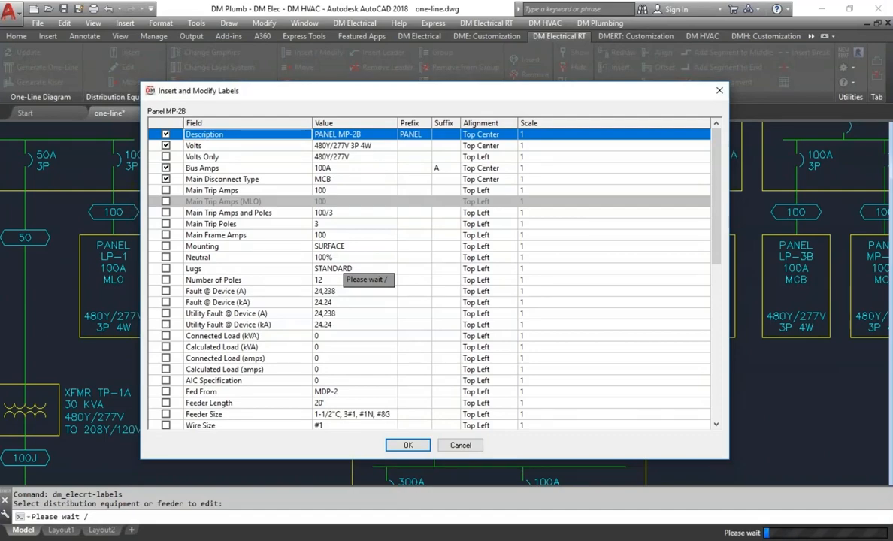
{"action": "left_click", "coordinate": [166, 290]}
{"action": "type", "text": "FAULT="}
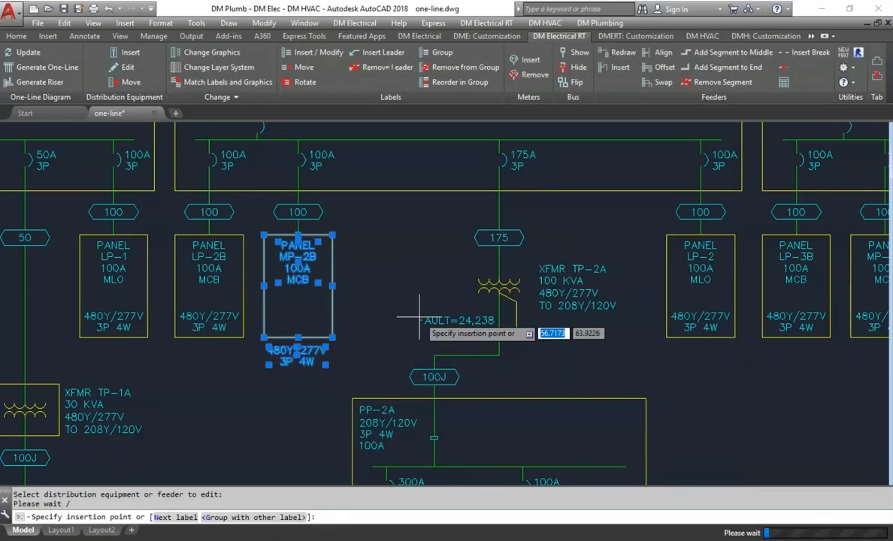
{"action": "left_click", "coordinate": [407, 445]}
{"action": "left_click", "coordinate": [312, 216]}
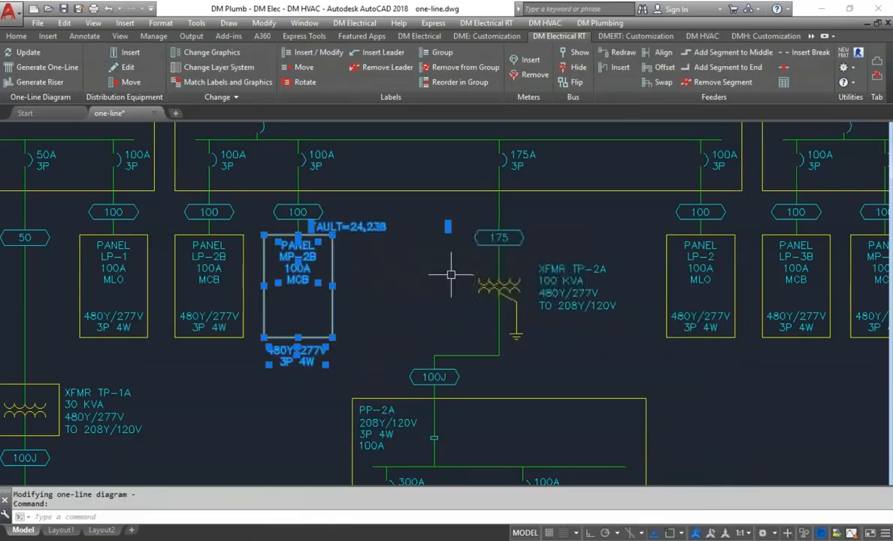
{"action": "key", "text": "Escape"}
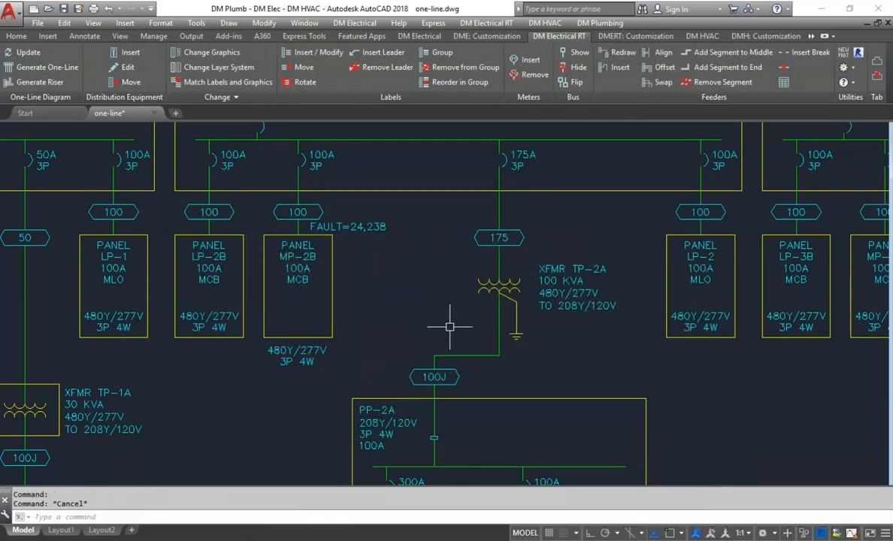
Match the labels and graphics of panel MP-2B onto panels LP-2B and LP-1.
{"action": "middle_click_drag", "start_coordinate": [352, 328], "coordinate": [463, 355]}
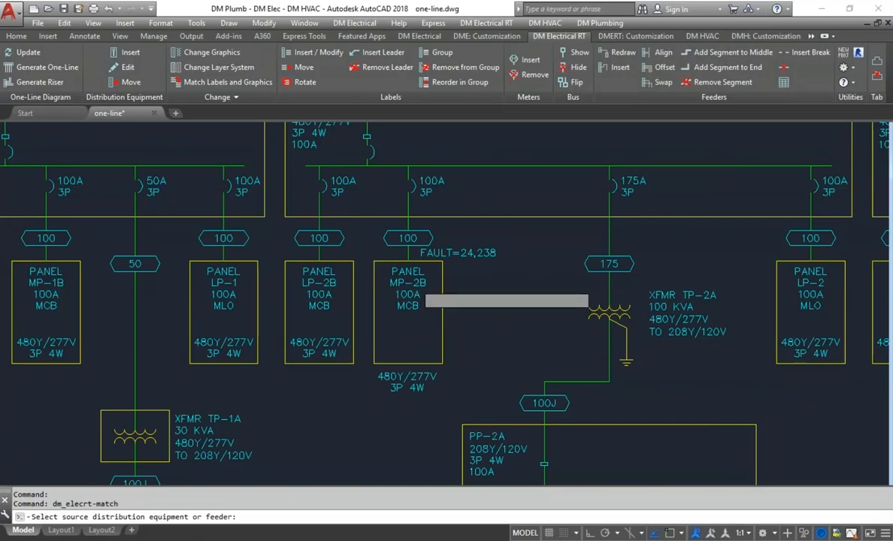
{"action": "left_click", "coordinate": [416, 289]}
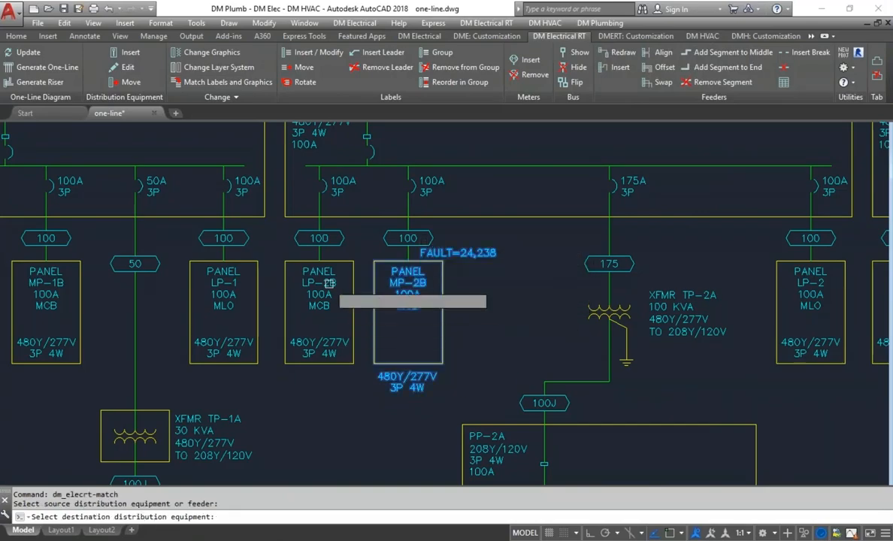
{"action": "left_click", "coordinate": [325, 308]}
{"action": "left_click", "coordinate": [218, 323]}
{"action": "key", "text": "Return"}
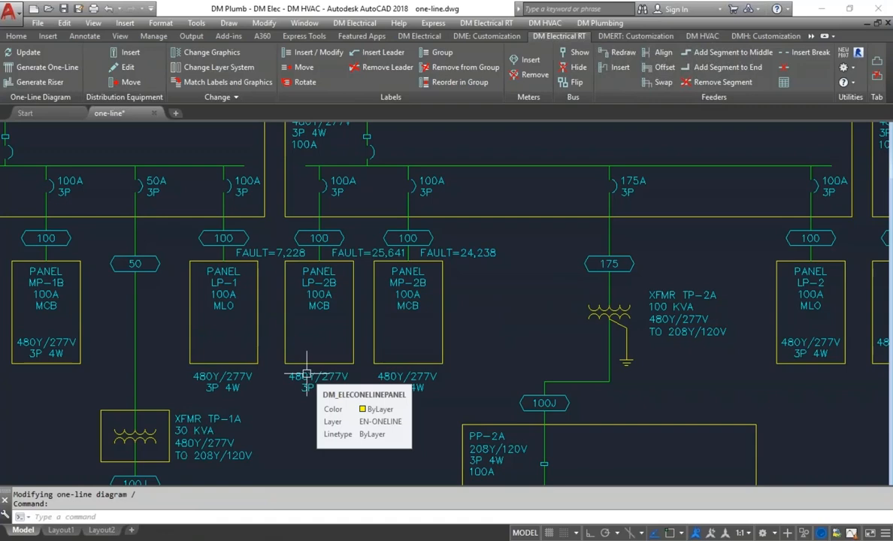
Switch to Revit, open the default 3D view and examine the cooling tower on the roof and its electrical connection.
{"action": "mouse_move", "coordinate": [338, 540]}
{"action": "left_click", "coordinate": [340, 508]}
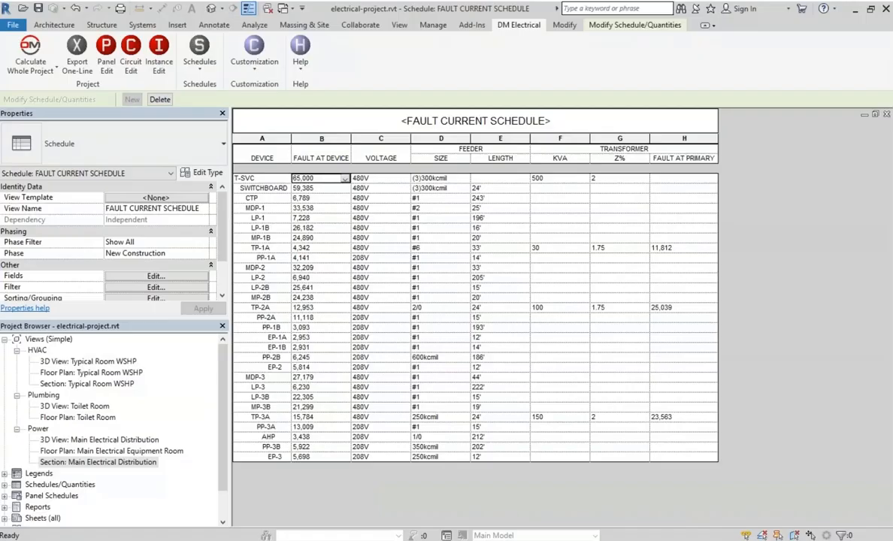
{"action": "left_click", "coordinate": [212, 9]}
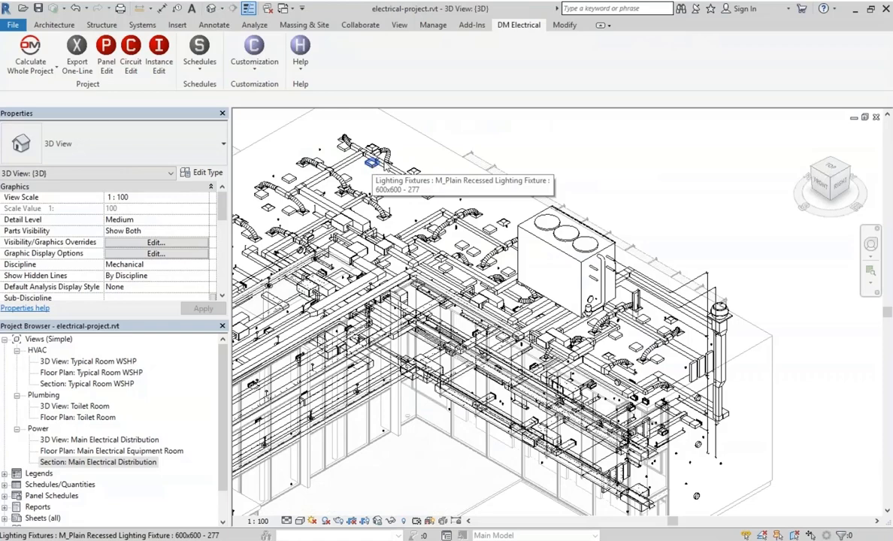
{"action": "left_click", "coordinate": [560, 267]}
{"action": "left_click", "coordinate": [519, 25]}
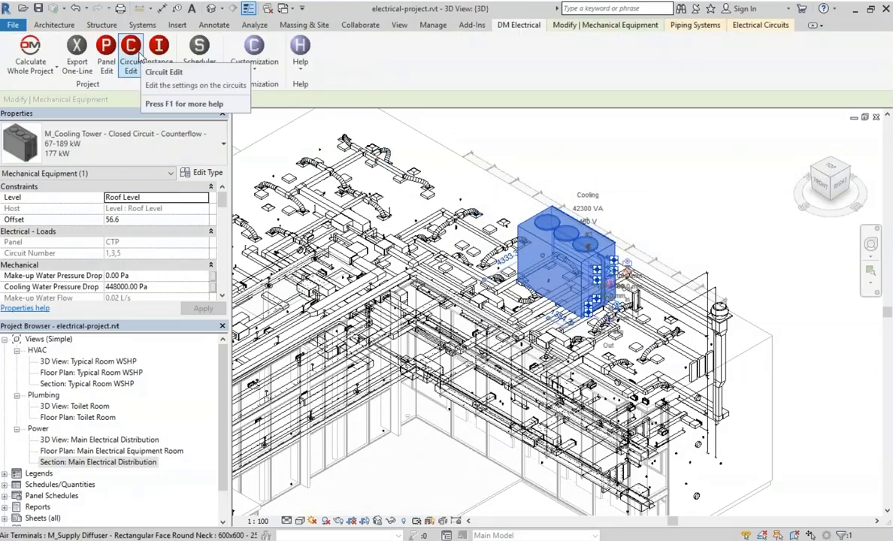
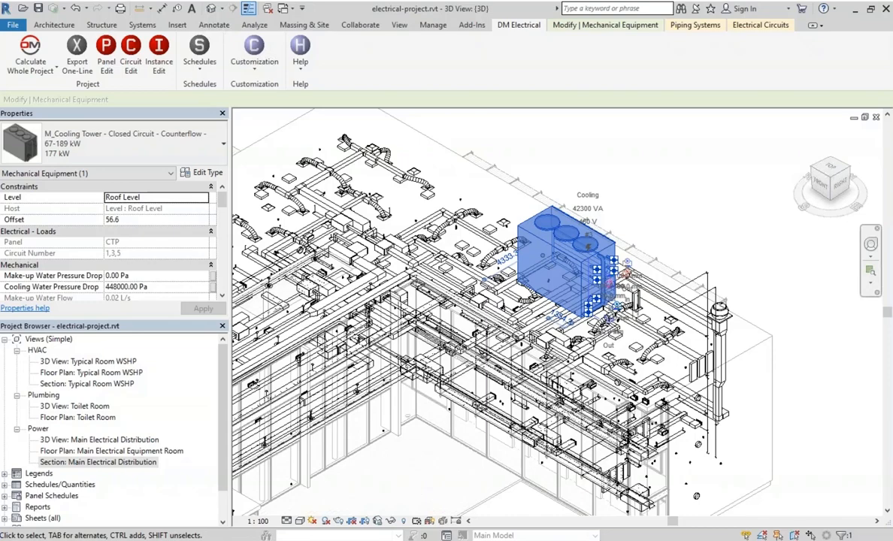
{"action": "left_click", "coordinate": [688, 225]}
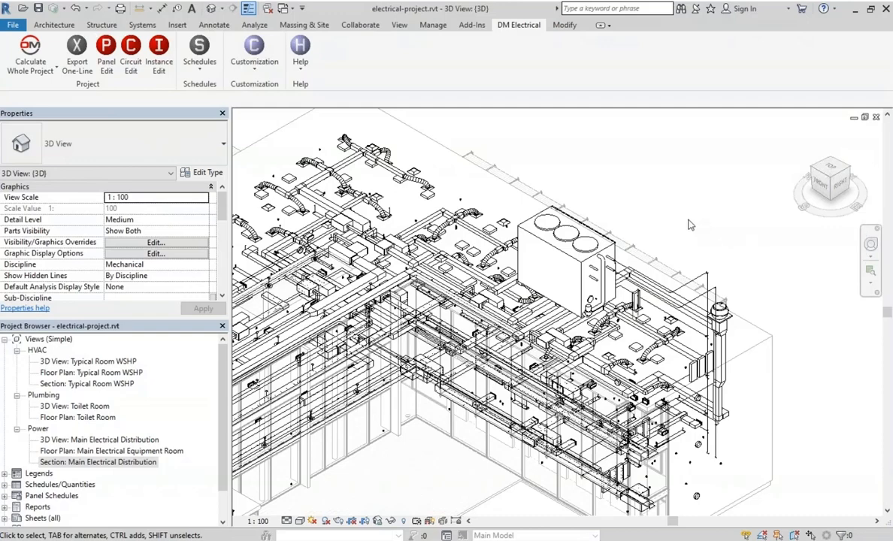
Start placing electrical equipment and open the family library to load another family.
{"action": "middle_click_drag", "start_coordinate": [689, 226], "coordinate": [503, 137]}
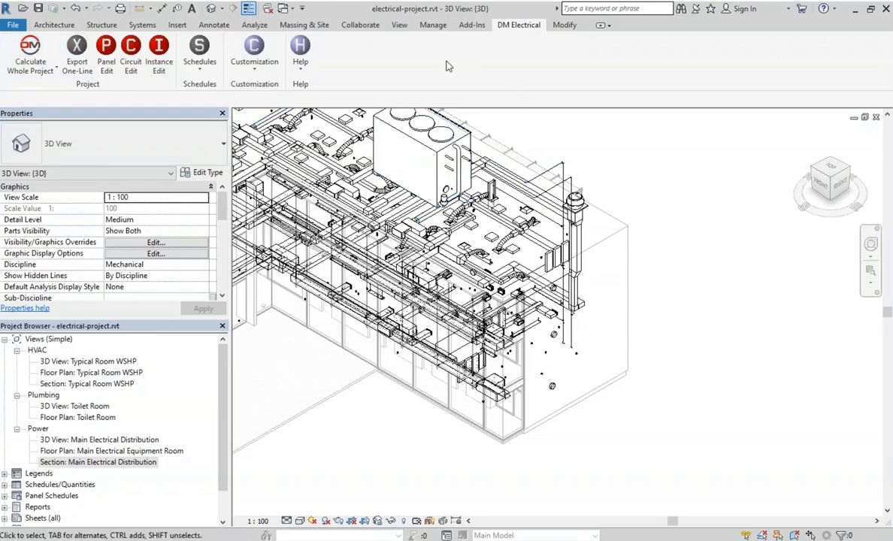
{"action": "left_click", "coordinate": [178, 25]}
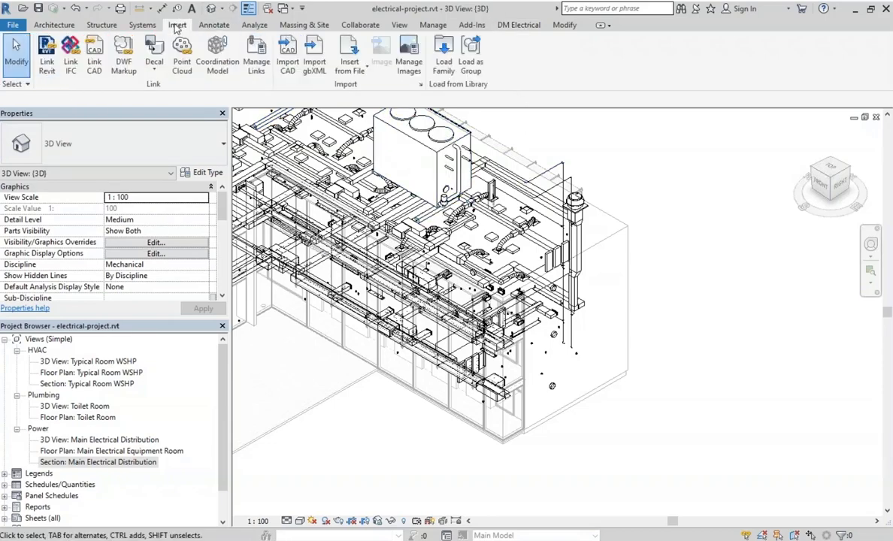
{"action": "left_click", "coordinate": [142, 25]}
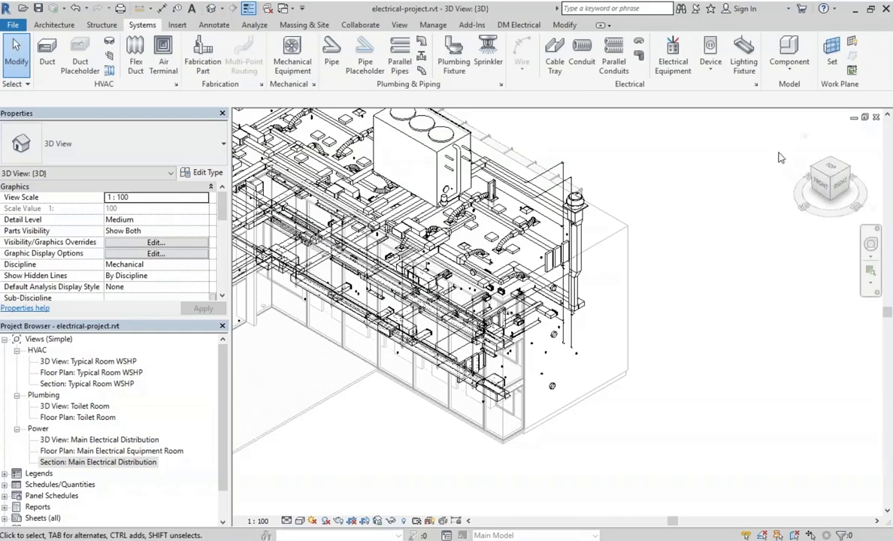
{"action": "left_click", "coordinate": [794, 67]}
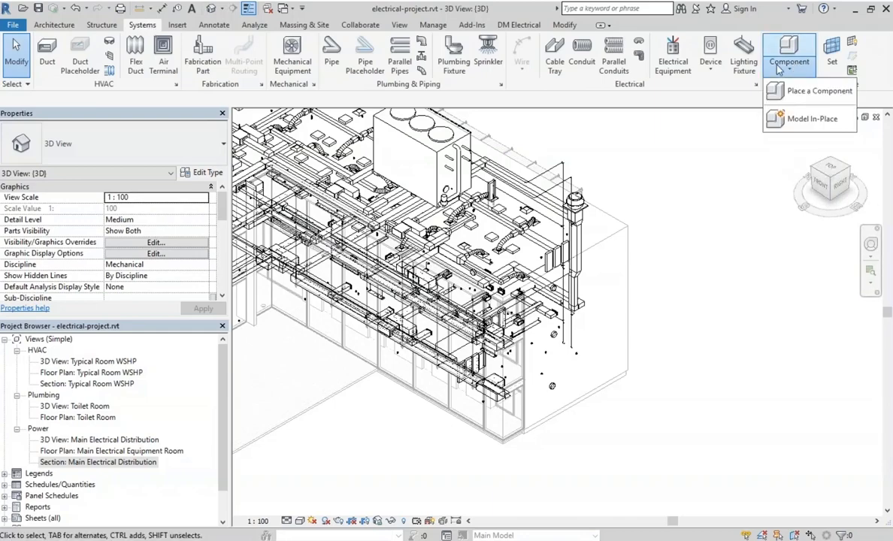
{"action": "left_click", "coordinate": [673, 60]}
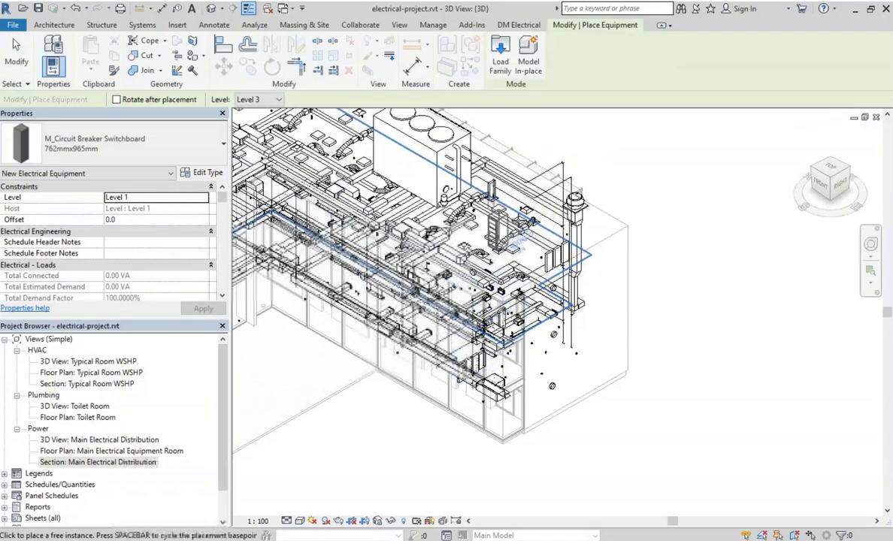
{"action": "left_click", "coordinate": [501, 62]}
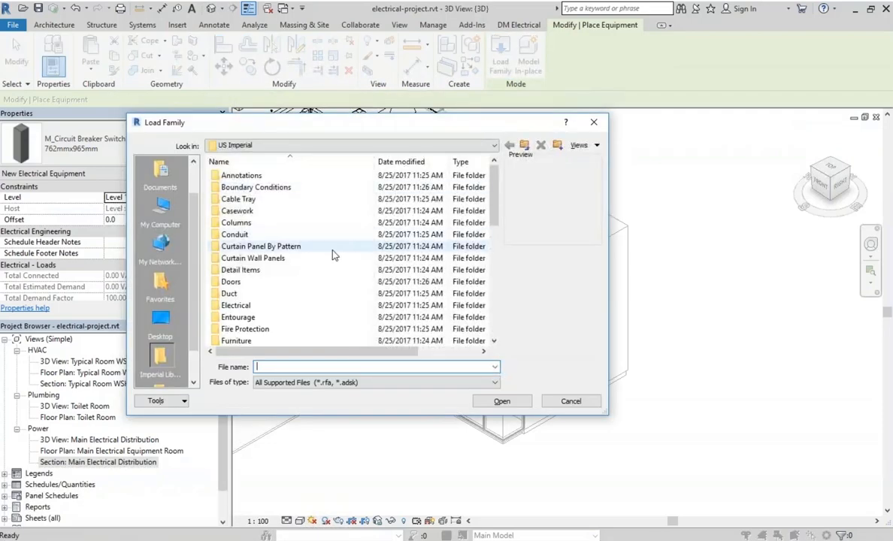
Load the family Automatic Transfer Switch.rfa from the Electrical, MEP, Electric Power, Distribution folder, choosing the 100-200 A type.
{"action": "mouse_move", "coordinate": [493, 191]}
{"action": "left_mouse_down"}
{"action": "mouse_move", "coordinate": [490, 303]}
{"action": "mouse_move", "coordinate": [485, 203]}
{"action": "left_mouse_up"}
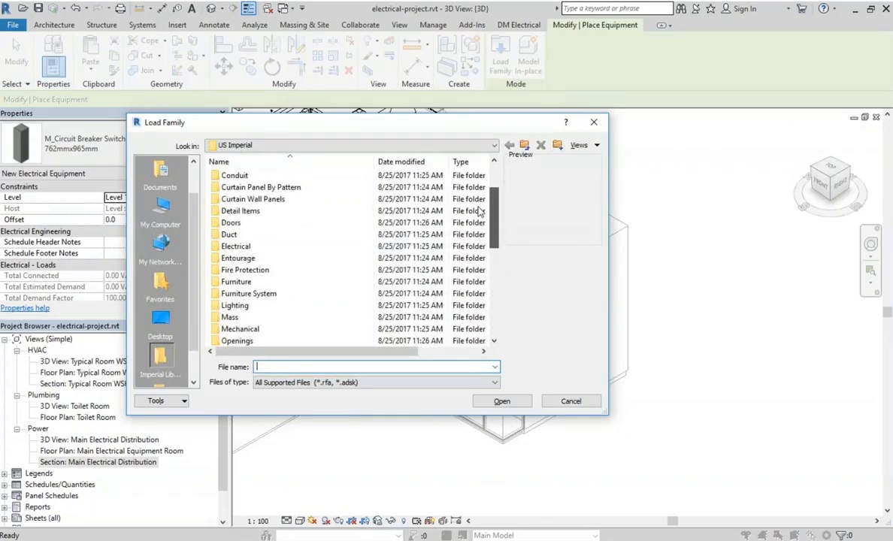
{"action": "double_click", "coordinate": [272, 247]}
{"action": "double_click", "coordinate": [256, 193]}
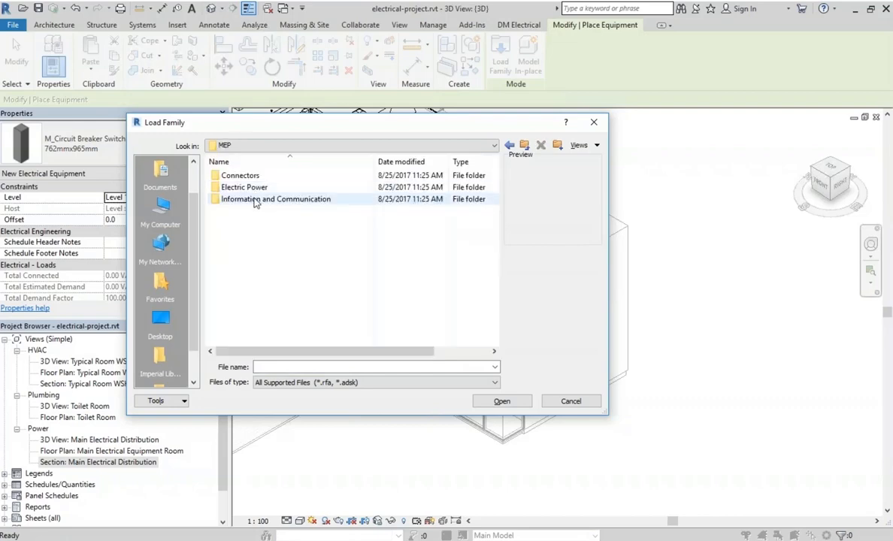
{"action": "double_click", "coordinate": [251, 187]}
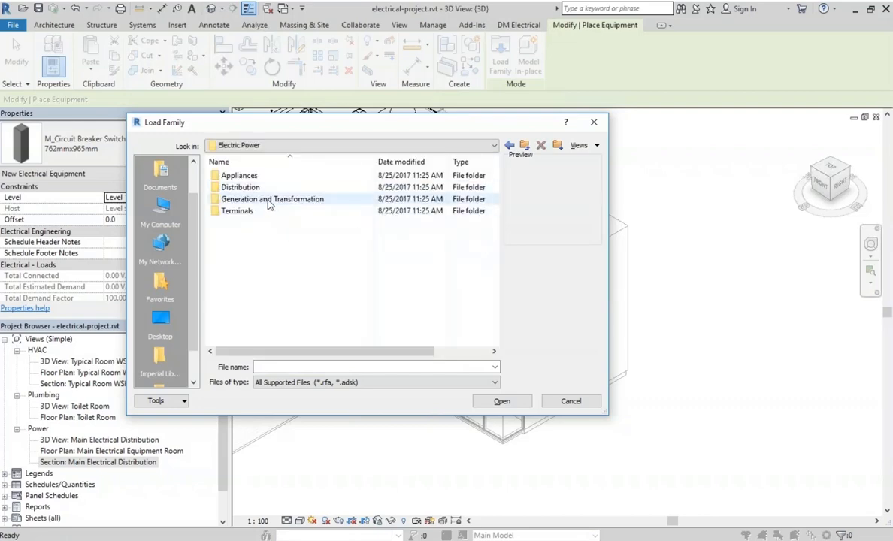
{"action": "double_click", "coordinate": [271, 199]}
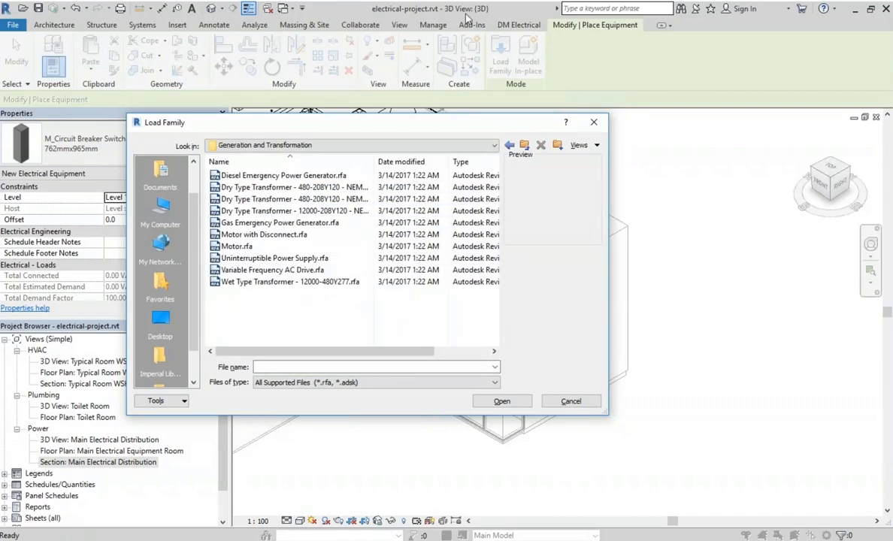
{"action": "left_click", "coordinate": [524, 145]}
{"action": "double_click", "coordinate": [255, 187]}
{"action": "left_click", "coordinate": [275, 177]}
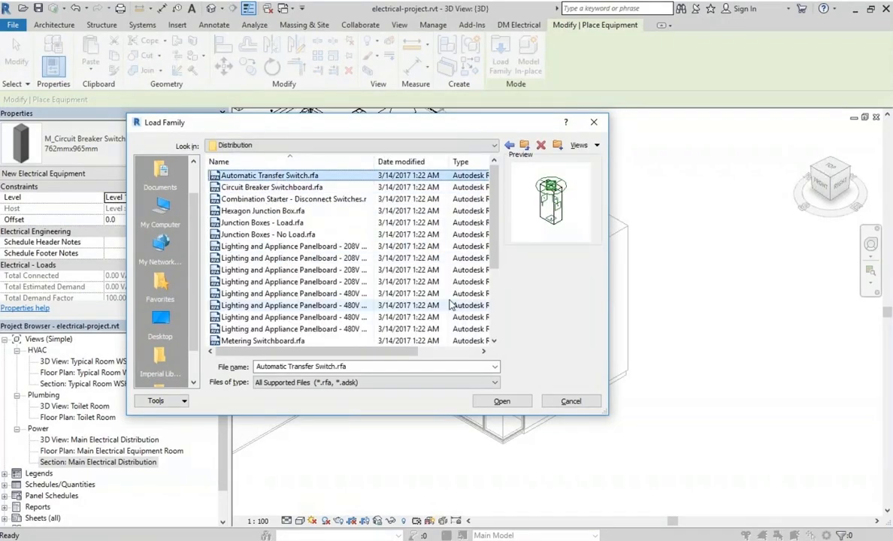
{"action": "left_click", "coordinate": [502, 401]}
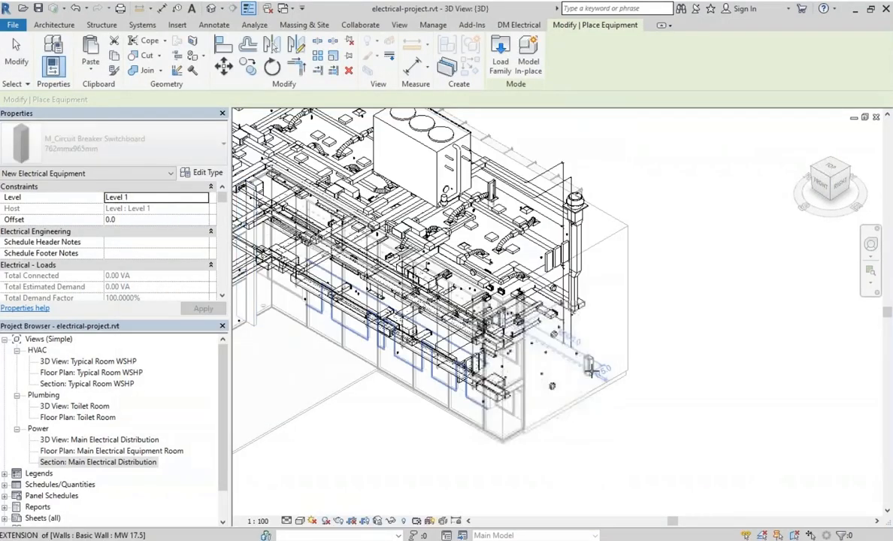
Place one 100-200 A automatic transfer switch on Level 1 near the building's end wall.
{"action": "left_click", "coordinate": [590, 369]}
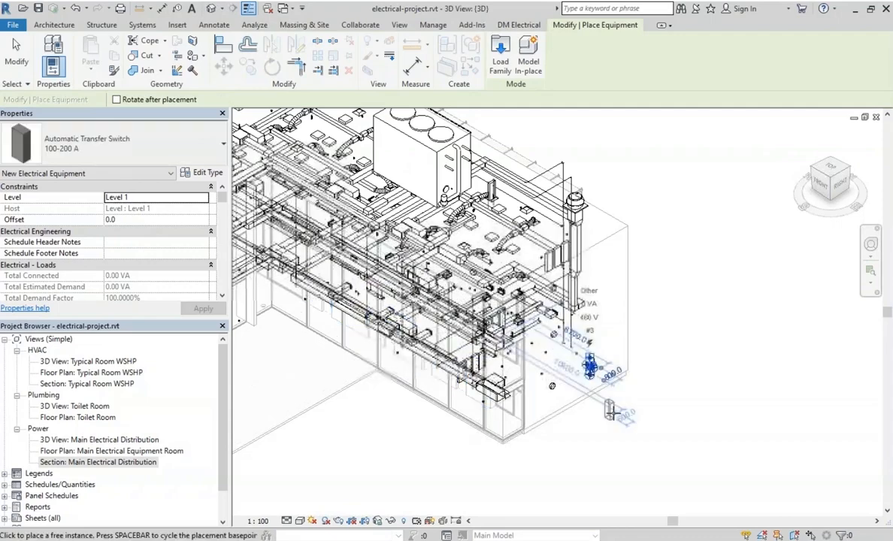
{"action": "key", "text": "Escape"}
{"action": "key", "text": "Escape"}
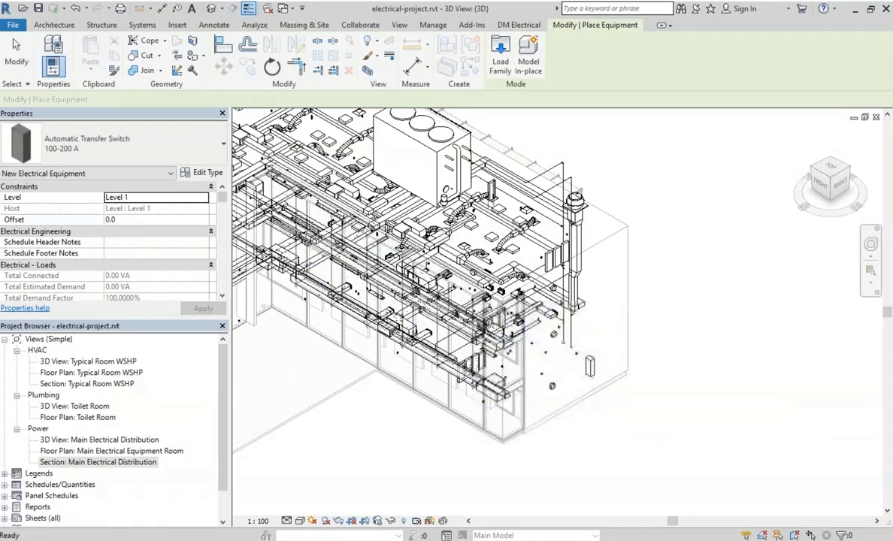
Open the placed transfer switch's family for editing and inspect the electrical connector on its top face.
{"action": "left_click", "coordinate": [589, 366]}
{"action": "left_click", "coordinate": [500, 58]}
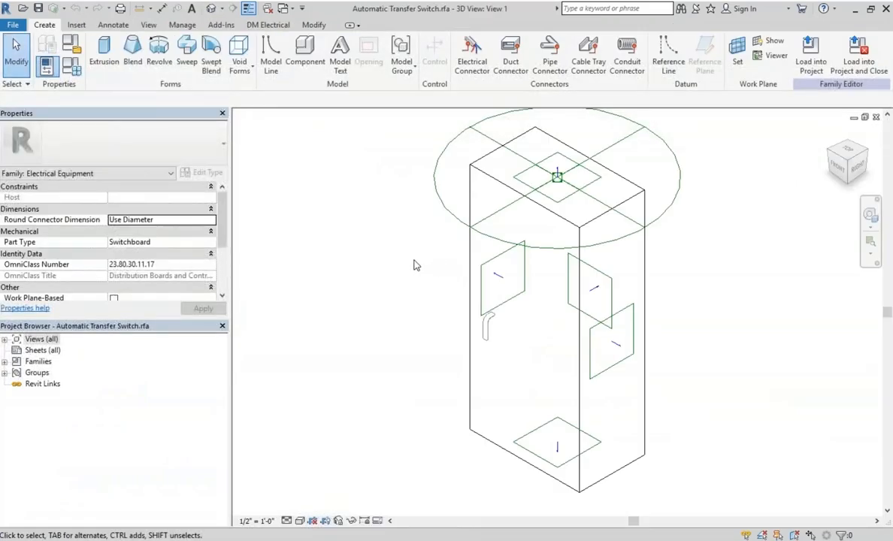
{"action": "middle_click_drag", "start_coordinate": [419, 263], "coordinate": [403, 275]}
{"action": "left_click", "coordinate": [576, 177]}
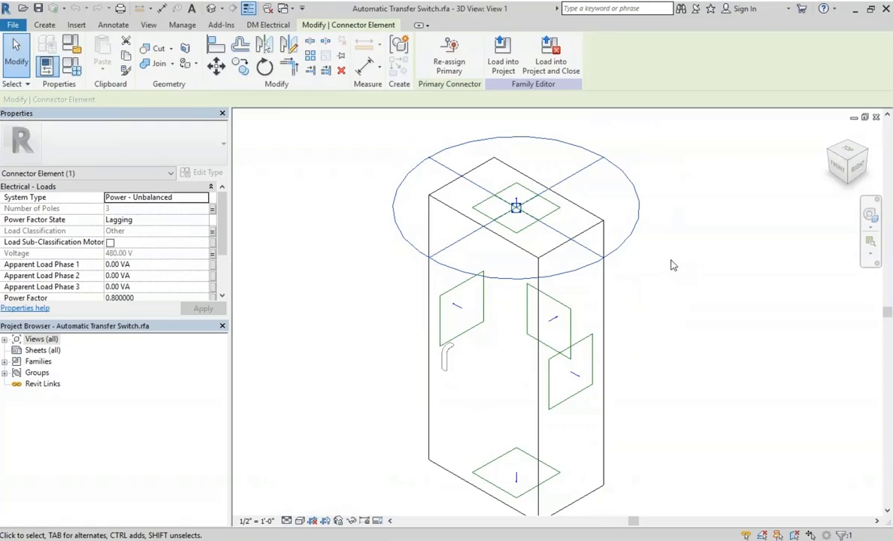
Add a Power - Unbalanced electrical connector to the side face of the transfer switch.
{"action": "left_click", "coordinate": [174, 27]}
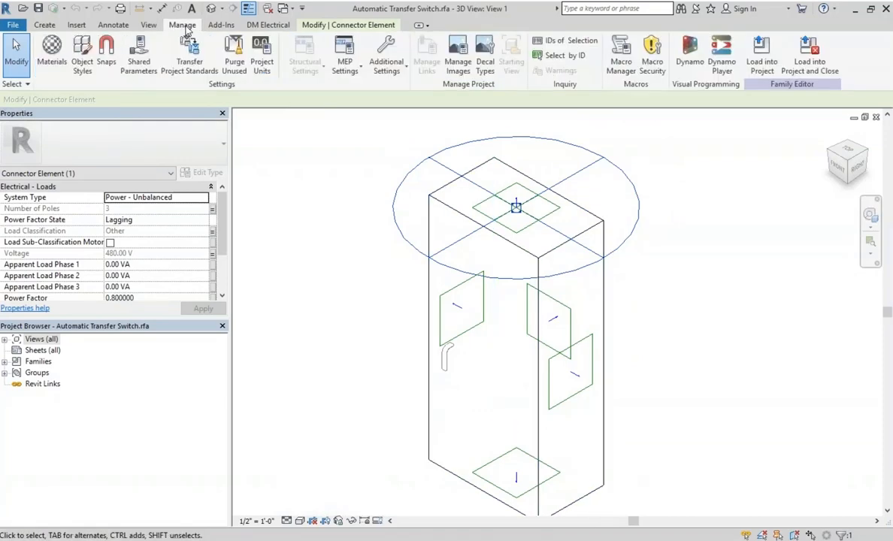
{"action": "left_click", "coordinate": [78, 25]}
{"action": "key", "text": "Escape"}
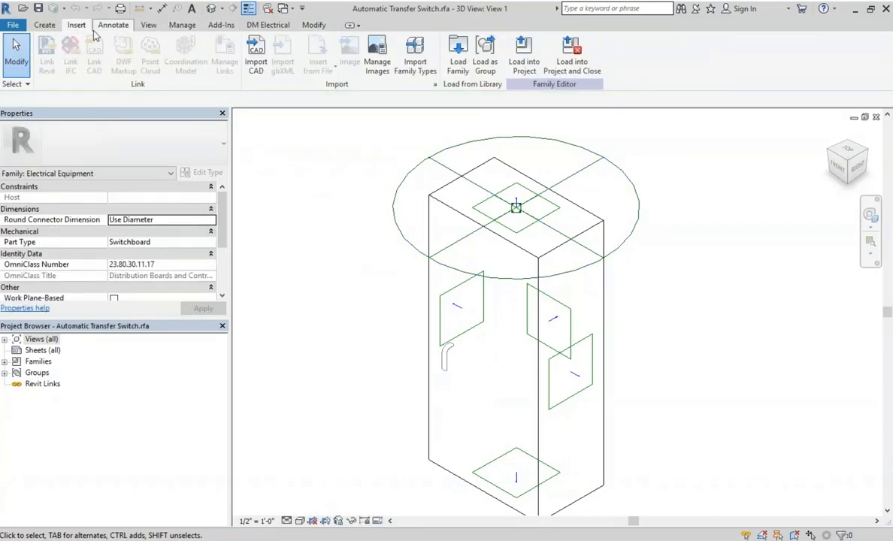
{"action": "left_click", "coordinate": [45, 24]}
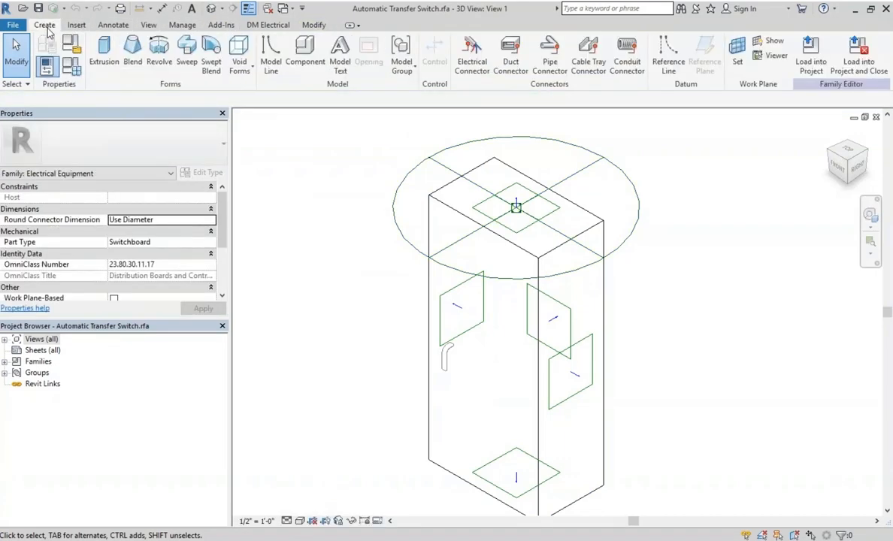
{"action": "left_click", "coordinate": [475, 54]}
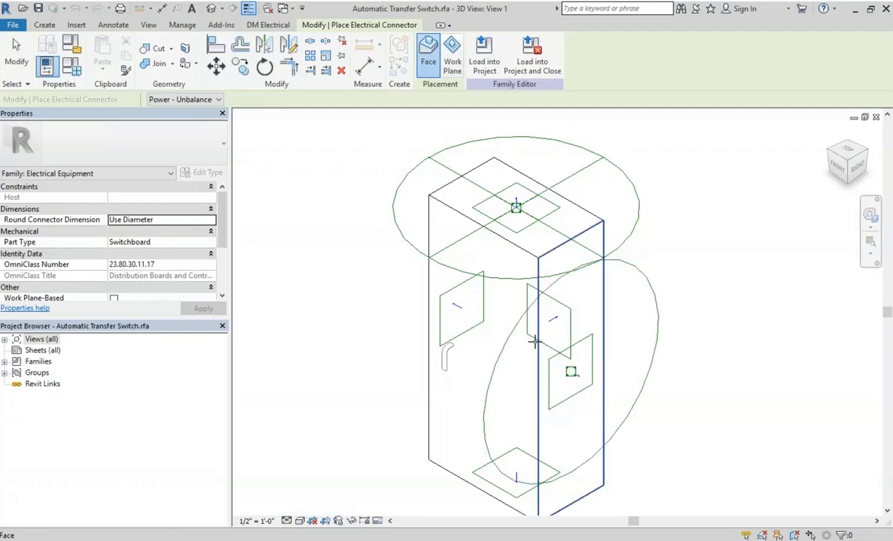
Set the side-face connector's number of poles to 3 and its voltage to 480 V, checking against the top-face connector.
{"action": "left_click", "coordinate": [590, 340]}
{"action": "key", "text": "Escape"}
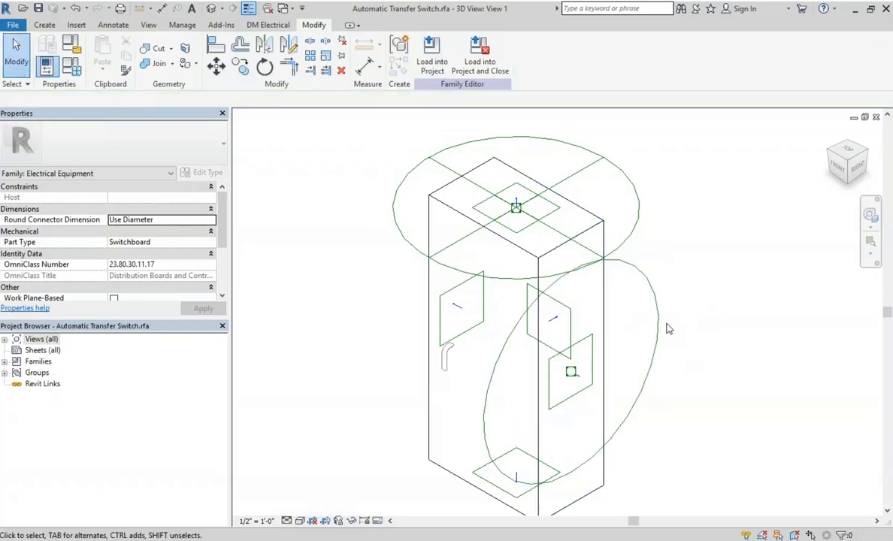
{"action": "left_click", "coordinate": [661, 325]}
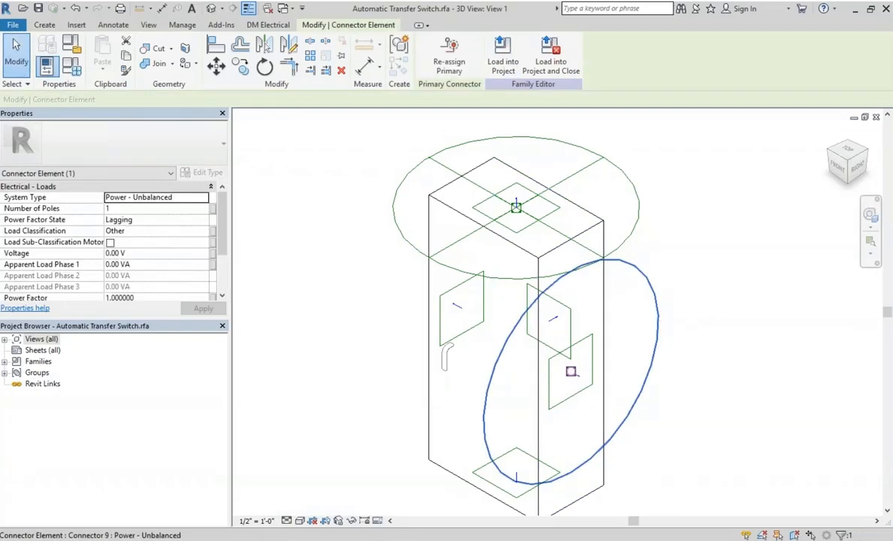
{"action": "left_click", "coordinate": [630, 225]}
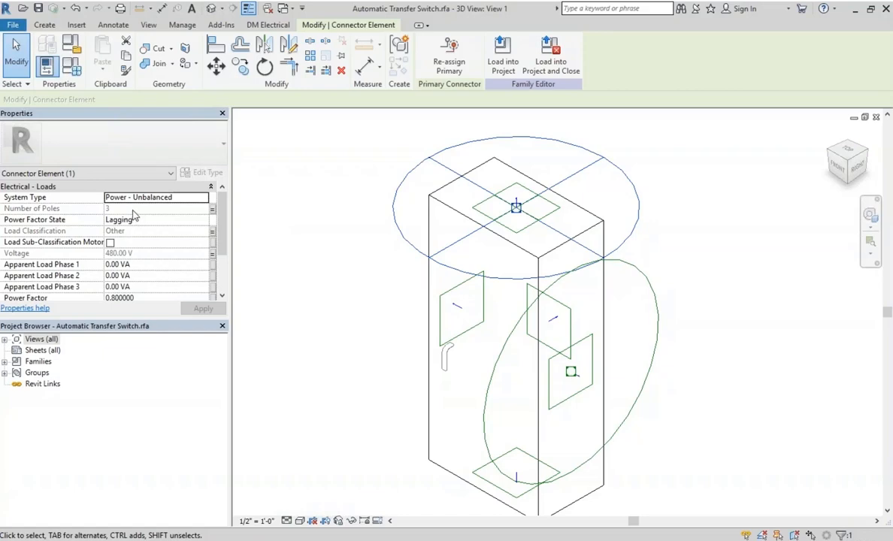
{"action": "left_click", "coordinate": [634, 271]}
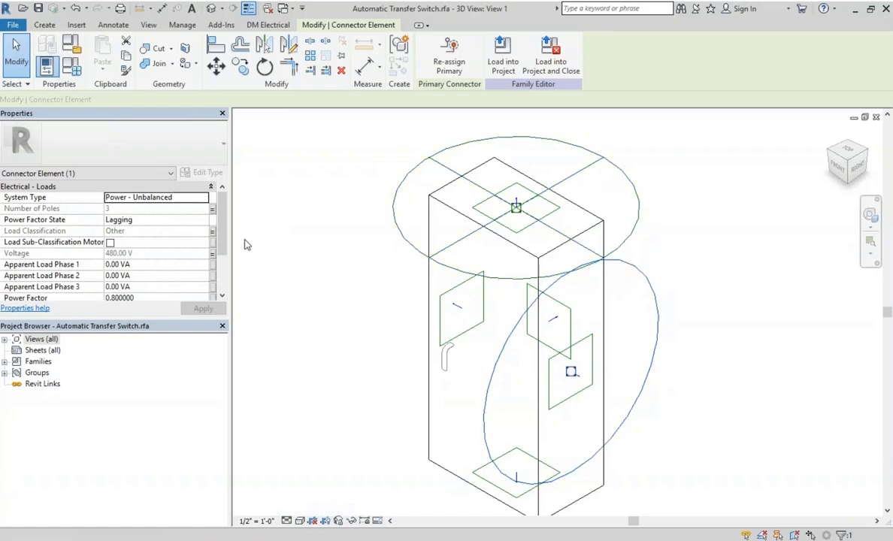
{"action": "left_click", "coordinate": [142, 210]}
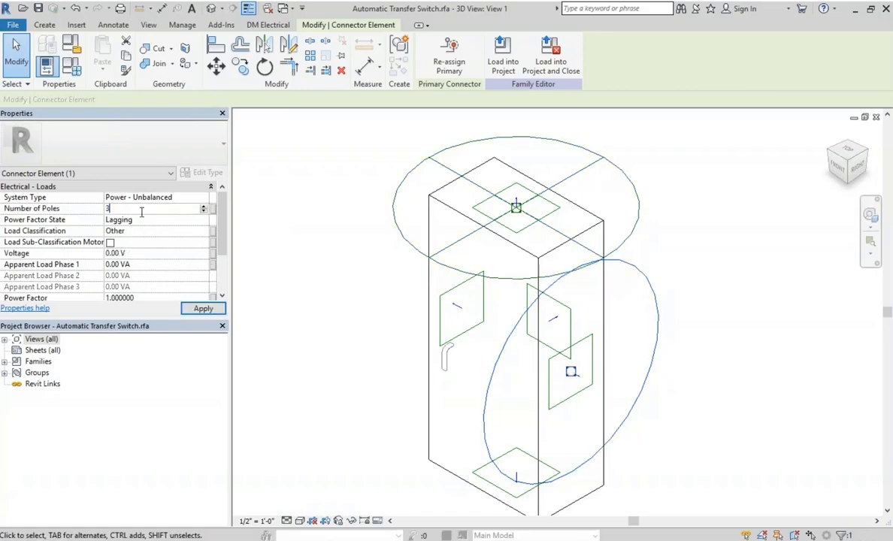
{"action": "left_click", "coordinate": [140, 254]}
{"action": "type", "text": "480"}
{"action": "key", "text": "Return"}
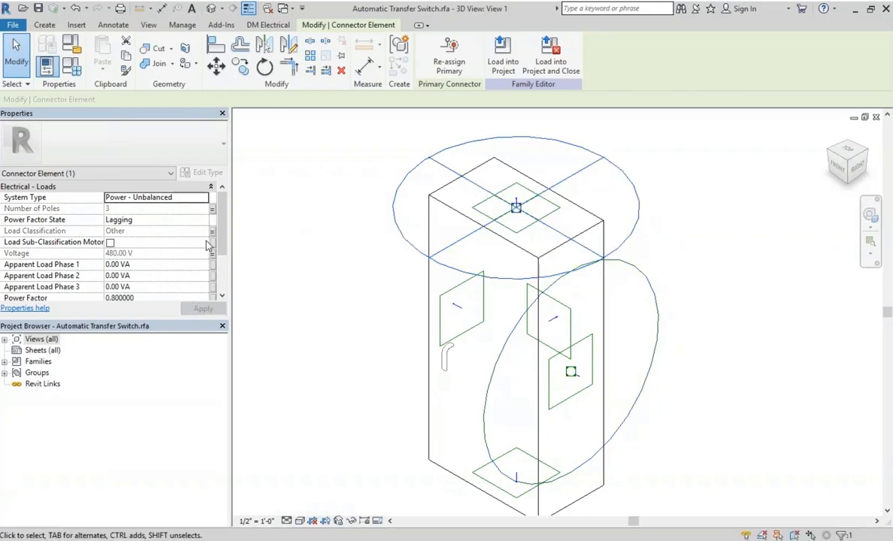
{"action": "left_click_drag", "start_coordinate": [222, 243], "coordinate": [223, 276]}
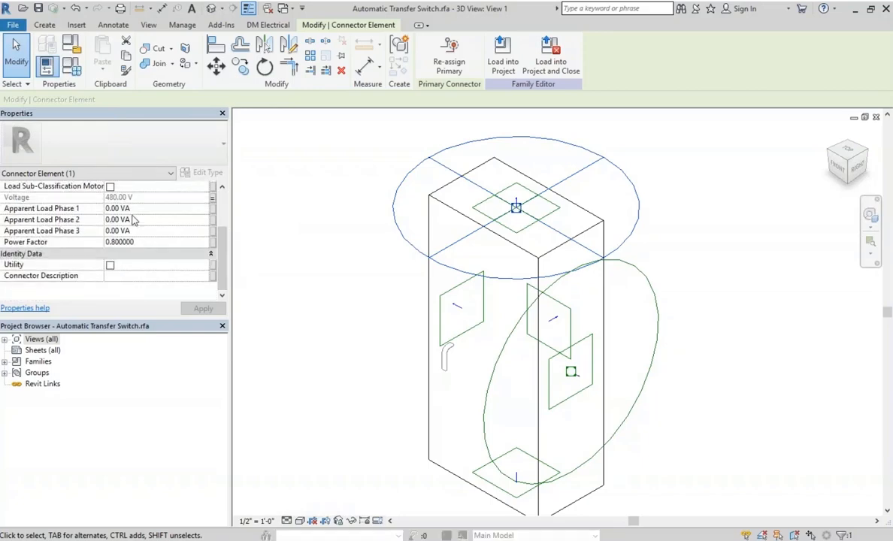
{"action": "left_click", "coordinate": [658, 319]}
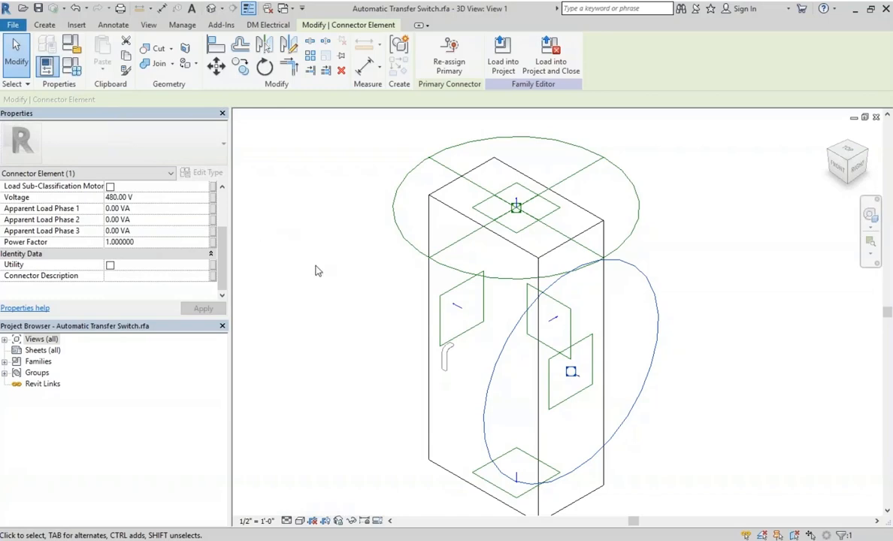
Load the edited transfer switch family into electrical-project.rvt, overwriting the existing version.
{"action": "left_click", "coordinate": [502, 60]}
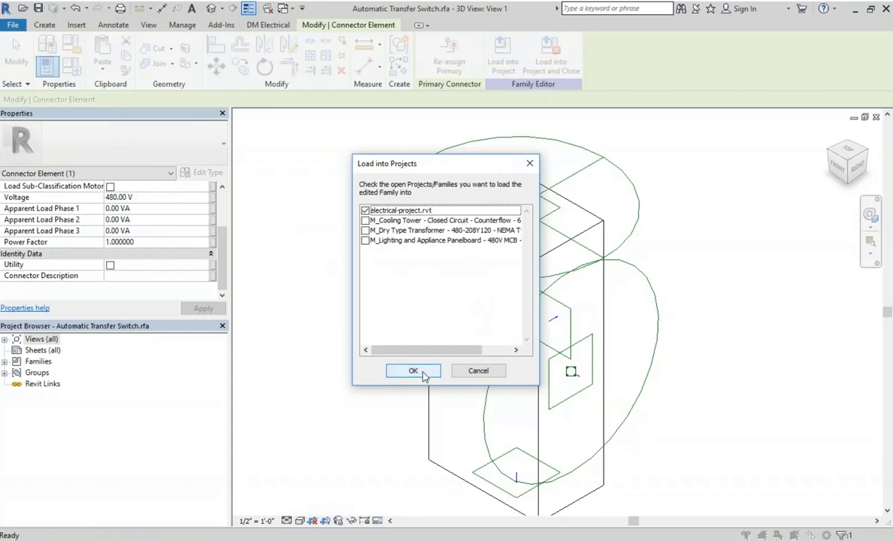
{"action": "left_click", "coordinate": [412, 367]}
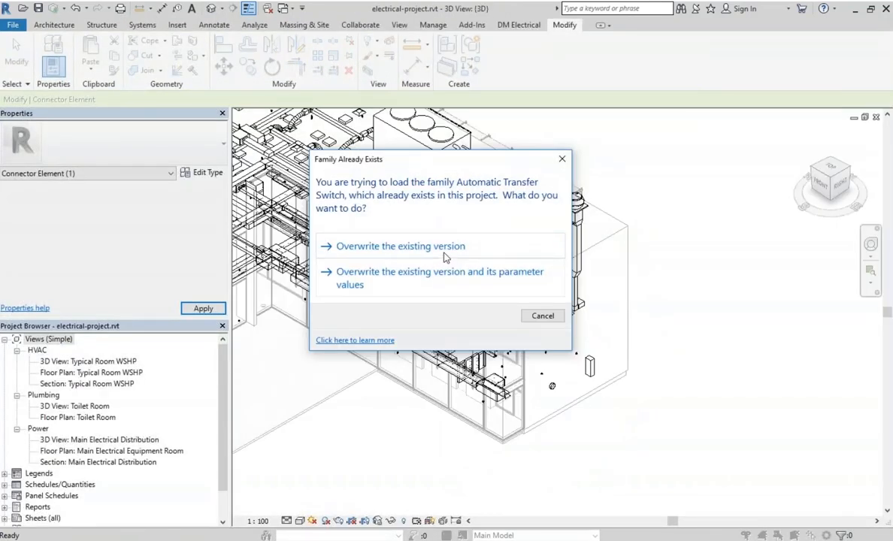
{"action": "left_click", "coordinate": [444, 260]}
Create a power circuit for the placed 100-200 A automatic transfer switch from Connector 1, fed from panel LP-2.
{"action": "left_click", "coordinate": [590, 365]}
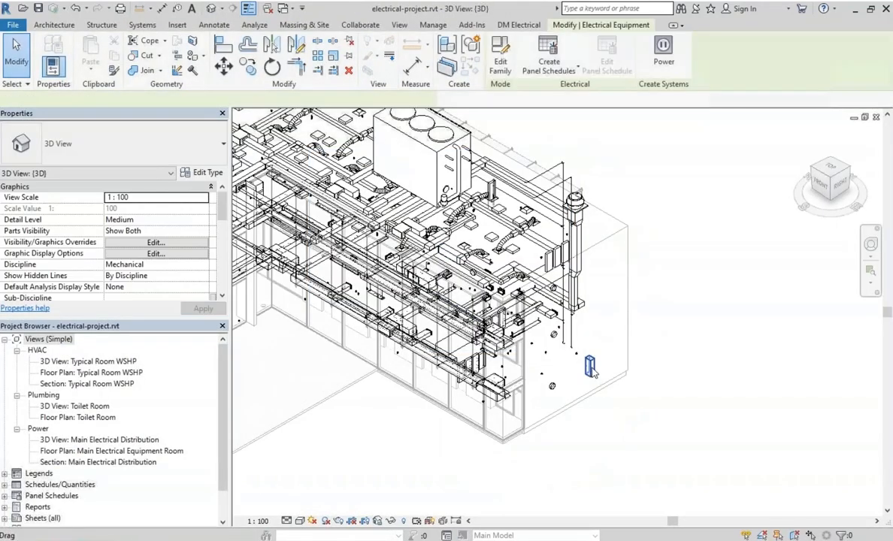
{"action": "scroll", "coordinate": [601, 364], "scroll_direction": "up", "scroll_amount": 5}
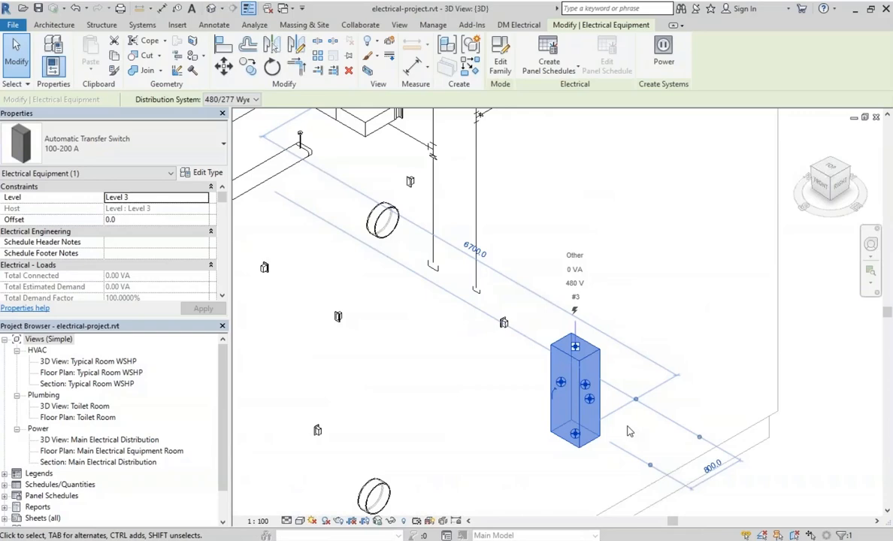
{"action": "left_click", "coordinate": [664, 63]}
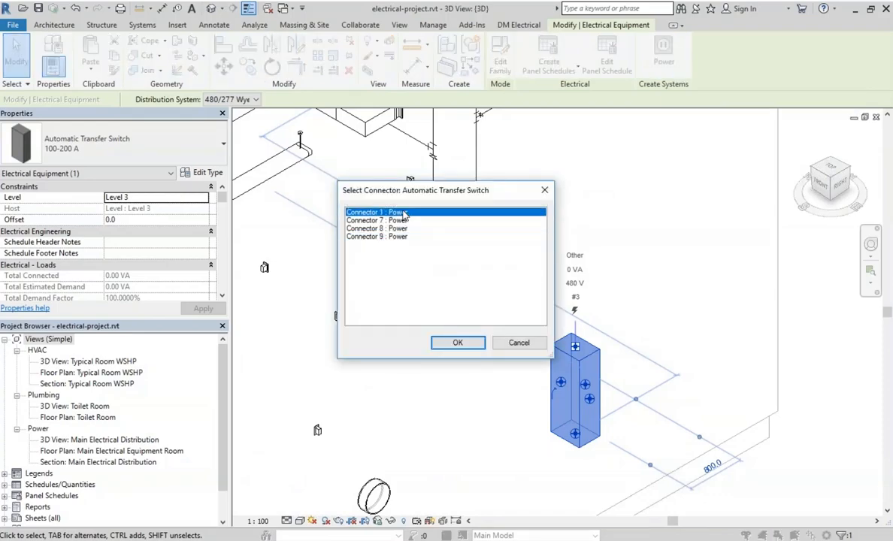
{"action": "left_click", "coordinate": [455, 343]}
{"action": "left_click", "coordinate": [630, 104]}
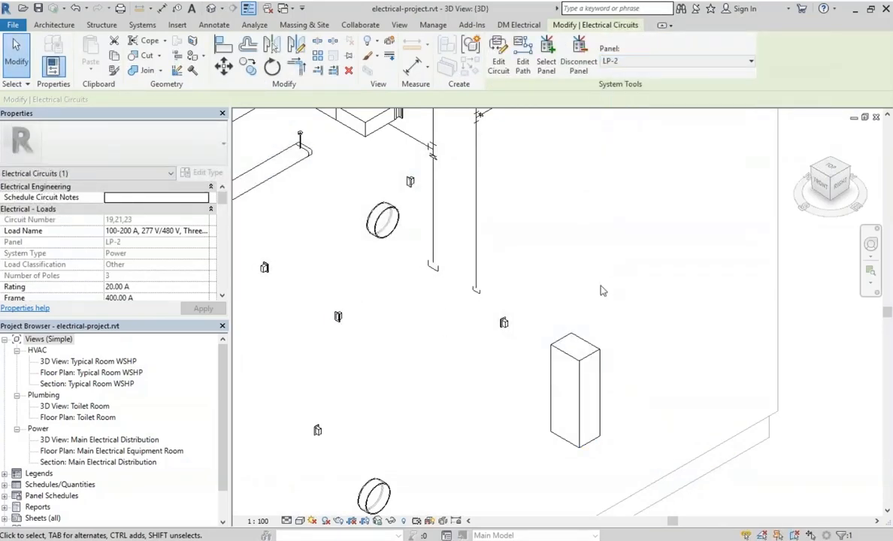
Create further power circuits on the transfer switch's remaining connectors, with the three-pole circuit fed from panel LP-2.
{"action": "left_click", "coordinate": [679, 61]}
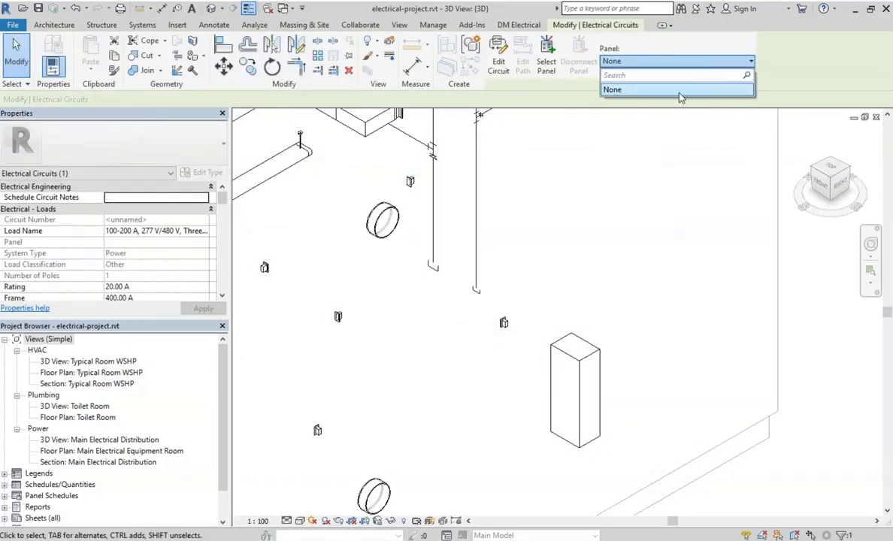
{"action": "left_click", "coordinate": [621, 145]}
{"action": "left_click", "coordinate": [602, 392]}
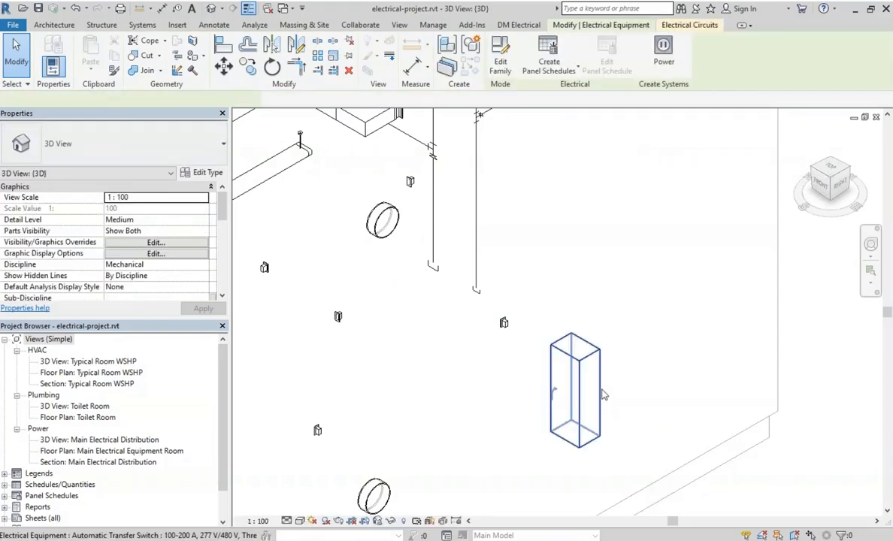
{"action": "left_click", "coordinate": [663, 54]}
{"action": "left_click", "coordinate": [457, 343]}
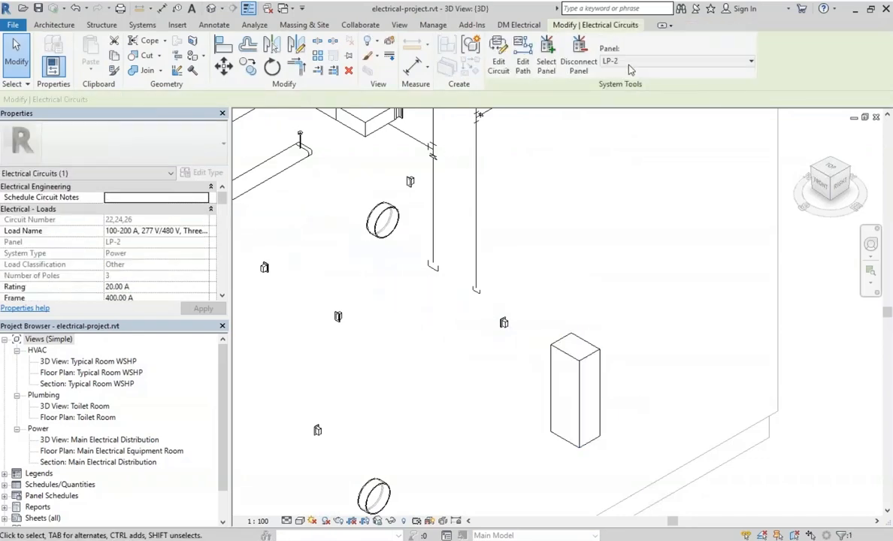
Check the circuited transfer switch in the project and close the open Automatic Transfer Switch family view.
{"action": "key", "text": "Escape"}
{"action": "left_click", "coordinate": [579, 379]}
{"action": "left_click", "coordinate": [628, 233]}
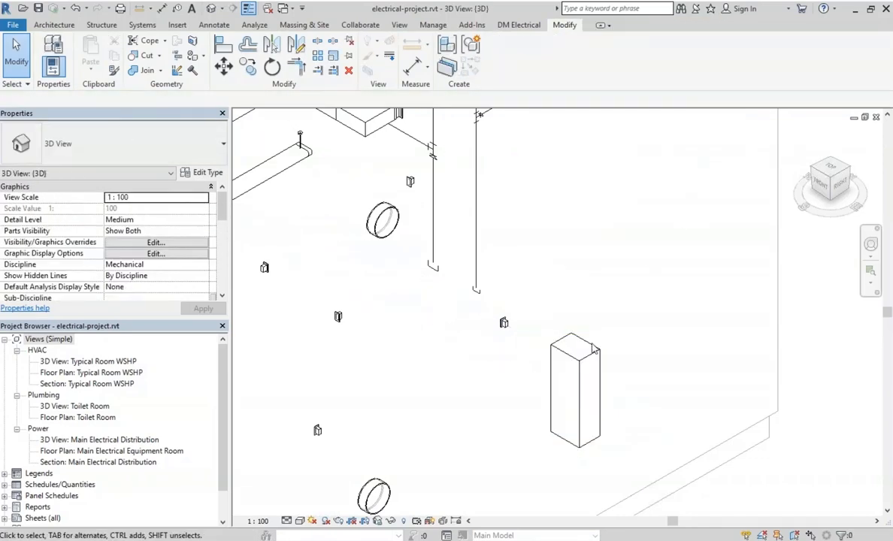
{"action": "left_click", "coordinate": [593, 349]}
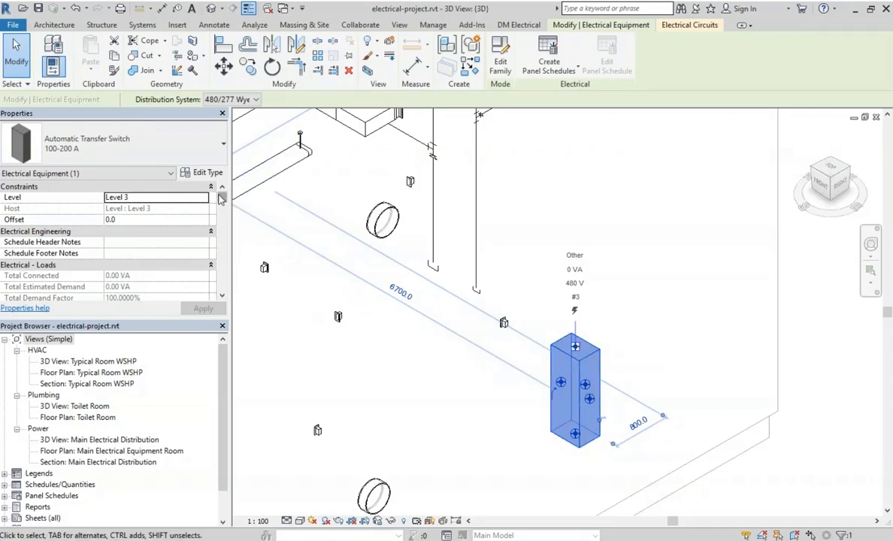
{"action": "scroll", "coordinate": [220, 197], "scroll_direction": "down", "scroll_amount": 5}
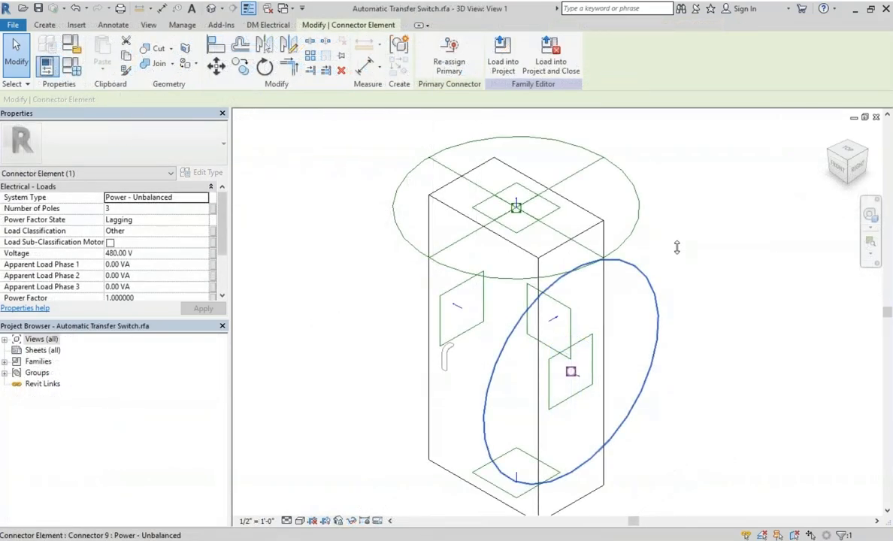
{"action": "left_click", "coordinate": [795, 216]}
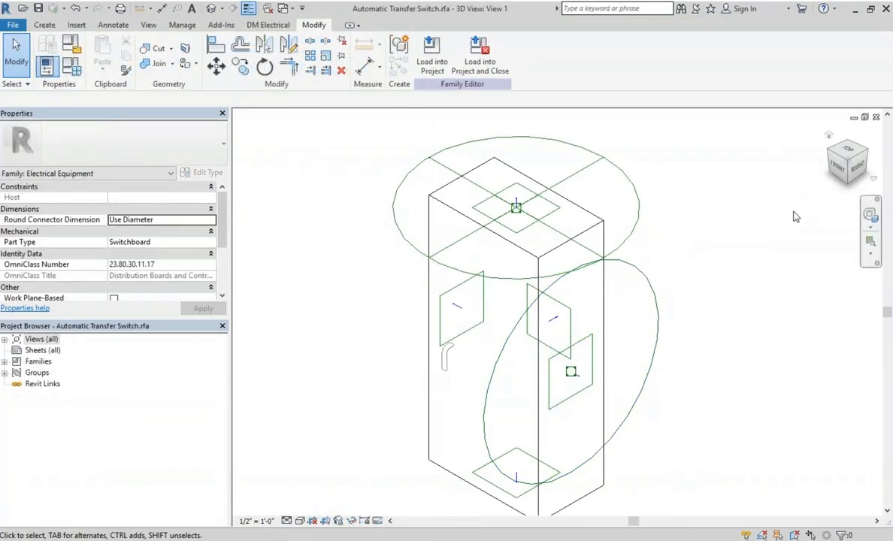
{"action": "left_click", "coordinate": [875, 116]}
Create a first power circuit for the ats-sample 100-200Amp transfer switch and assign it to panel LP-2.
{"action": "left_click", "coordinate": [481, 285]}
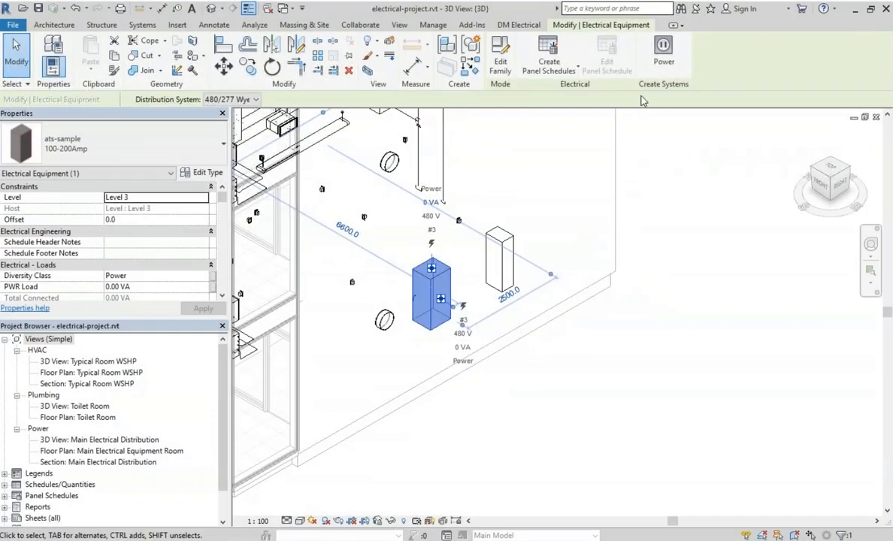
{"action": "left_click", "coordinate": [663, 60]}
{"action": "left_click", "coordinate": [457, 342]}
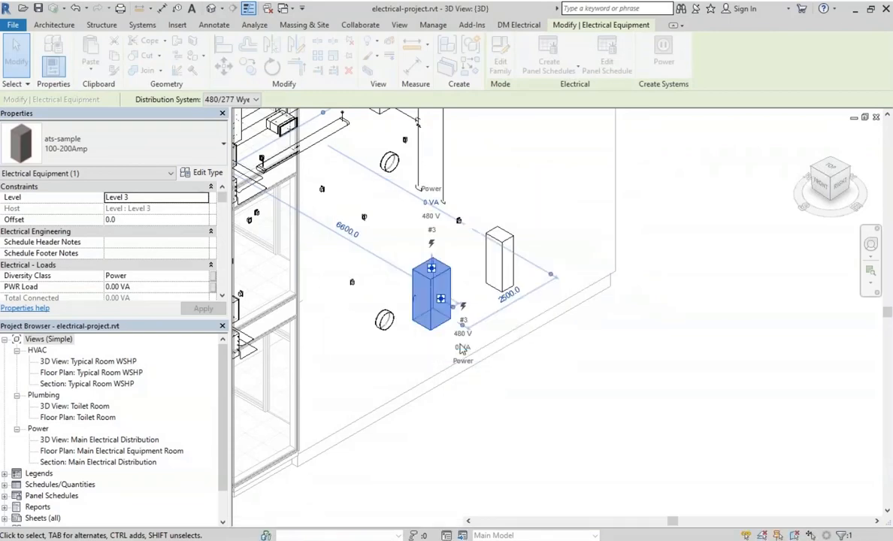
{"action": "left_click", "coordinate": [626, 63]}
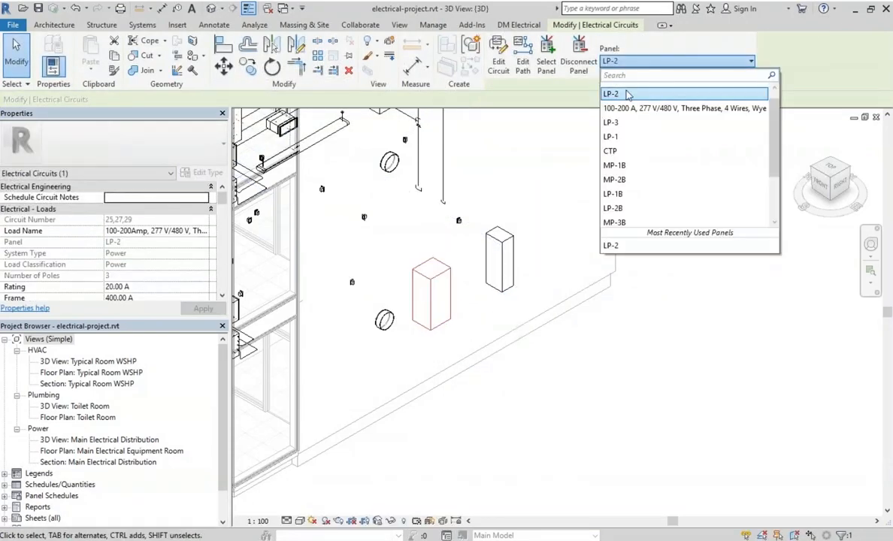
{"action": "left_click", "coordinate": [632, 93]}
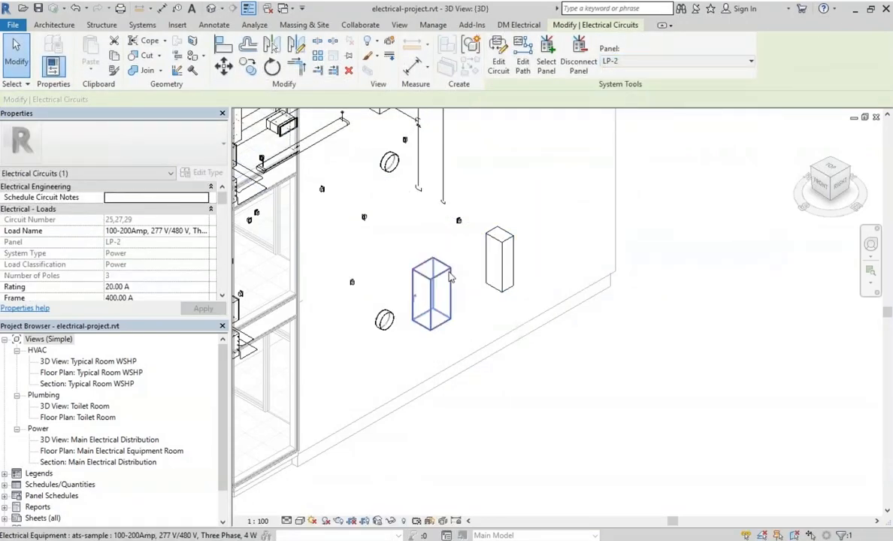
Create a second power circuit for the ats-sample transfer switch on its other connector.
{"action": "key", "text": "Escape"}
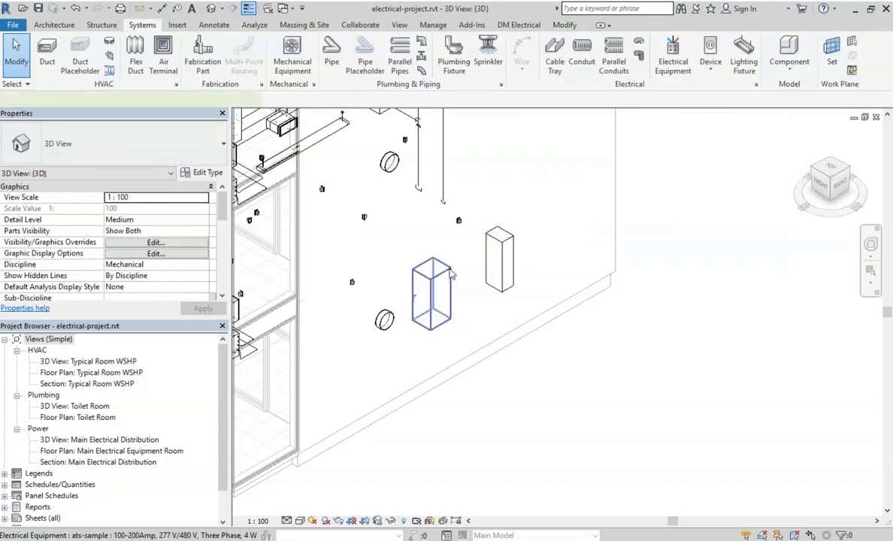
{"action": "left_click", "coordinate": [432, 297]}
{"action": "left_click", "coordinate": [663, 53]}
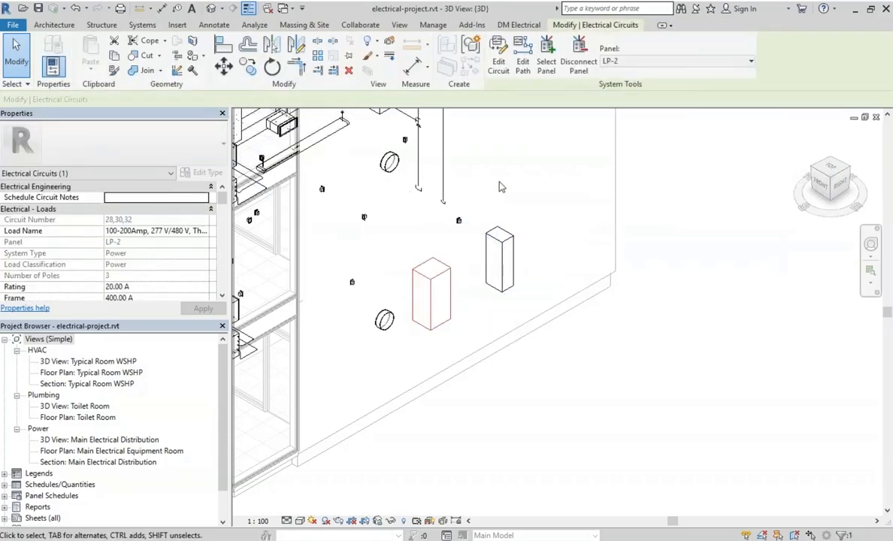
Reassign the ats-sample transfer switch's circuit 28,30,32 to panel LP-3.
{"action": "left_click", "coordinate": [432, 294]}
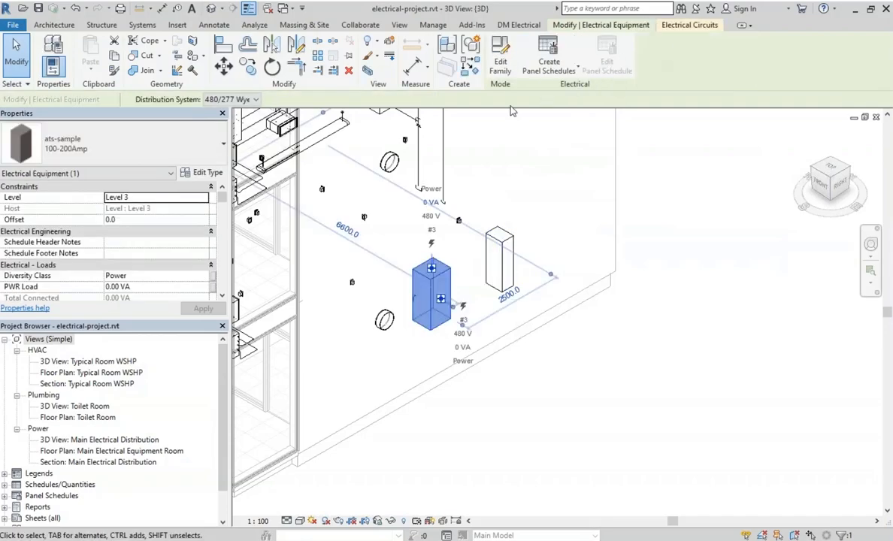
{"action": "scroll", "coordinate": [432, 289], "scroll_direction": "up", "scroll_amount": 4}
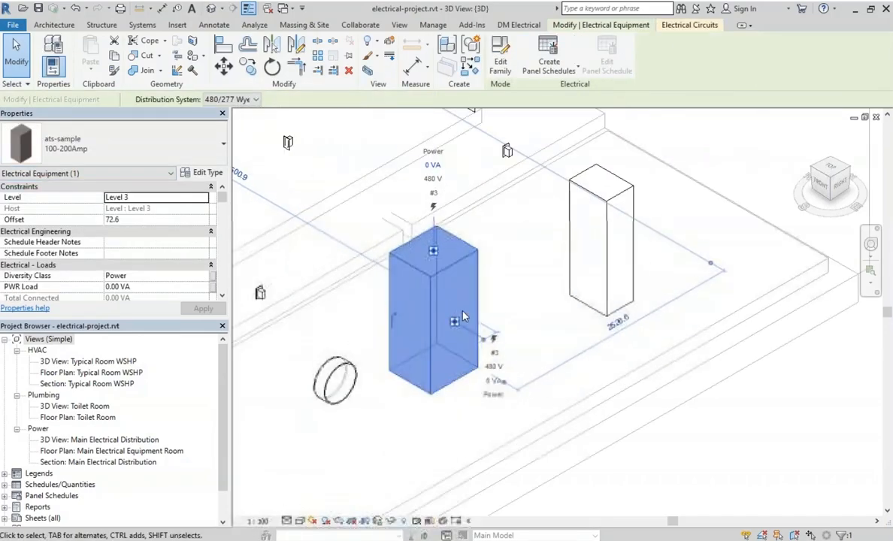
{"action": "left_click", "coordinate": [688, 25]}
{"action": "left_click", "coordinate": [113, 60]}
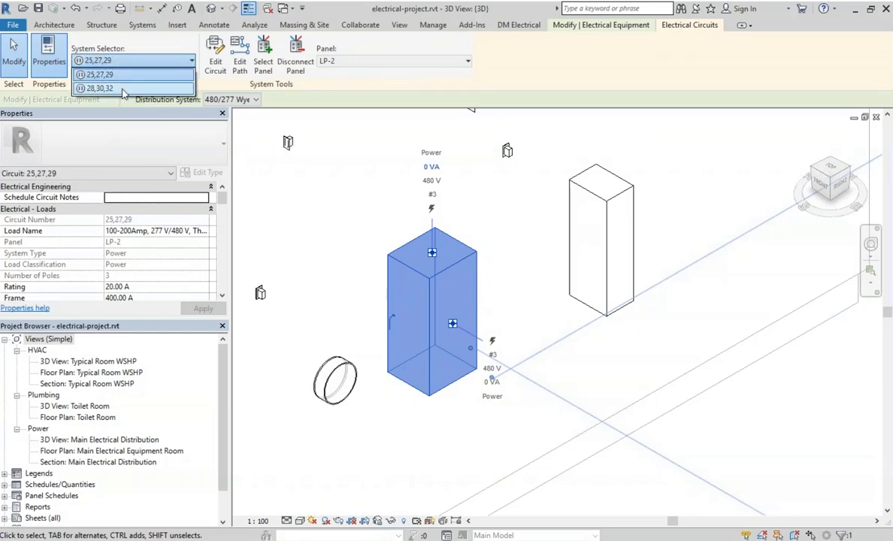
{"action": "left_click", "coordinate": [124, 89]}
{"action": "left_click", "coordinate": [360, 63]}
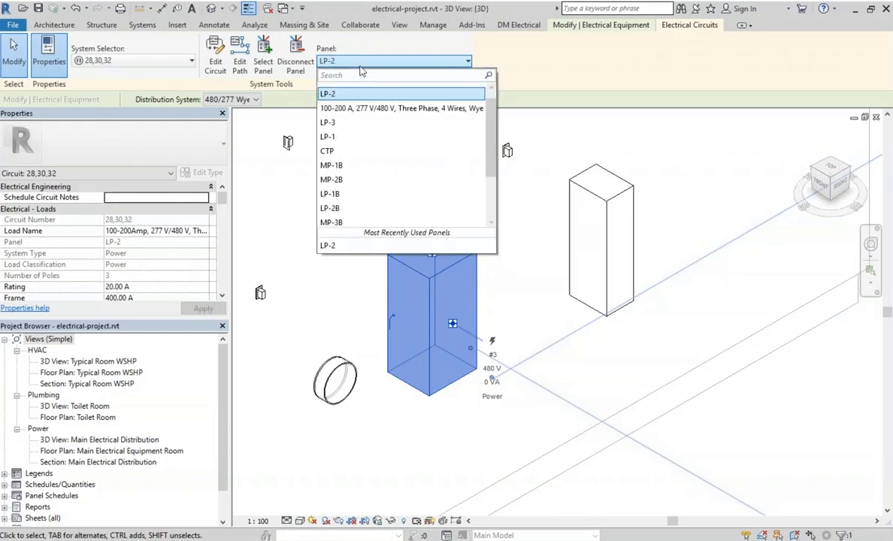
{"action": "key", "text": "Down"}
{"action": "key", "text": "Down"}
{"action": "key", "text": "Return"}
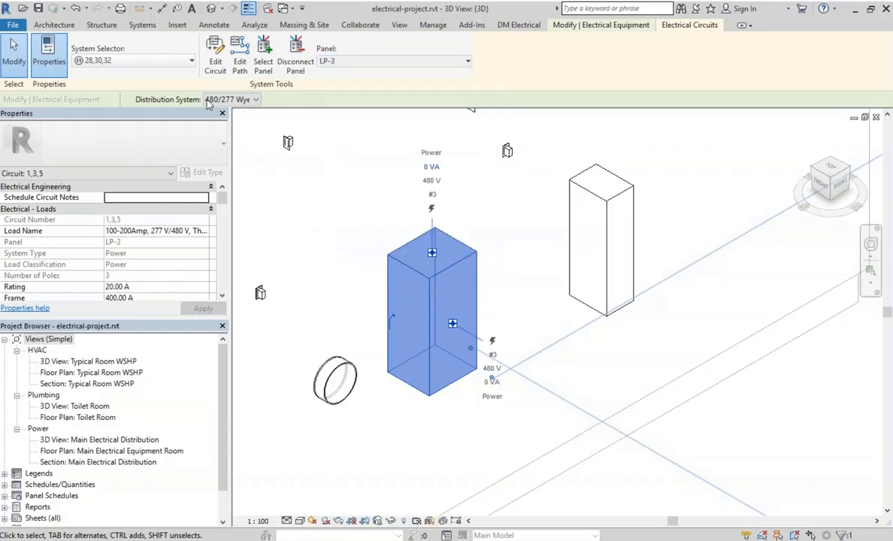
Review the panel assigned to each of the ats-sample transfer switch's two circuits.
{"action": "left_click", "coordinate": [140, 60]}
{"action": "left_click", "coordinate": [141, 74]}
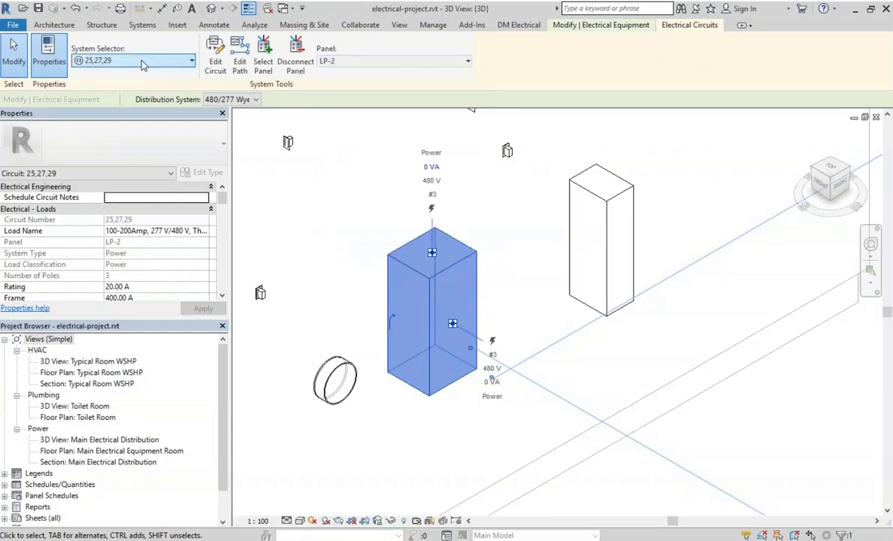
{"action": "left_click", "coordinate": [143, 61]}
{"action": "left_click", "coordinate": [134, 87]}
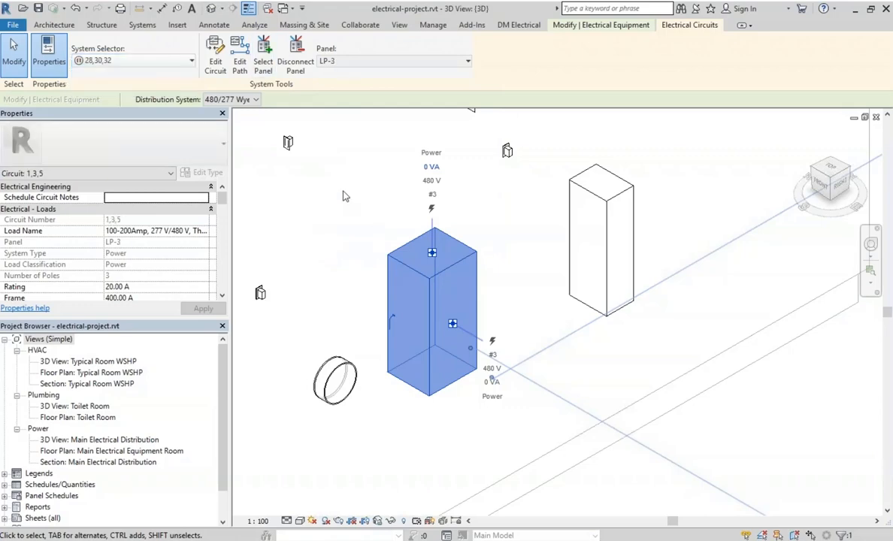
{"action": "left_click", "coordinate": [344, 197]}
Open Panel Edit and compare the 100-200Amp transfer switch entries under LP-2 and LP-3, widening the equipment tree to read their full names.
{"action": "left_click", "coordinate": [524, 27]}
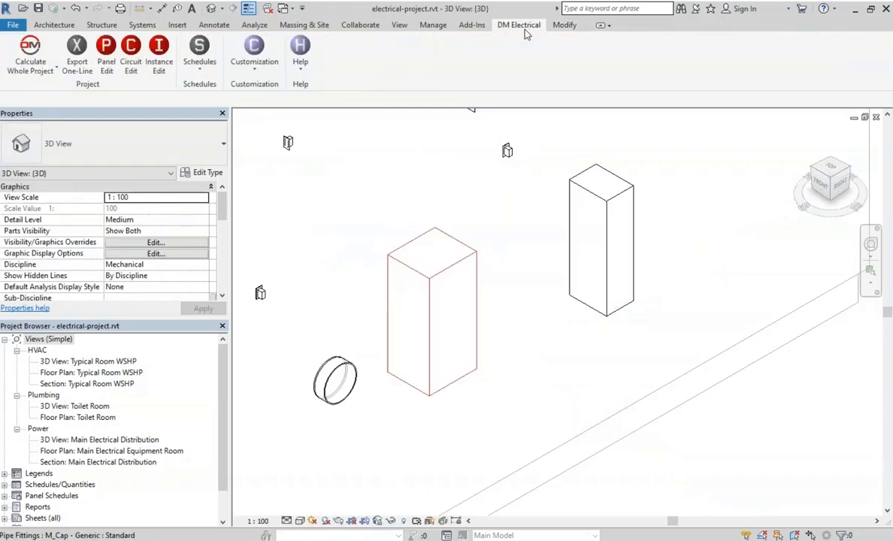
{"action": "left_click", "coordinate": [110, 63]}
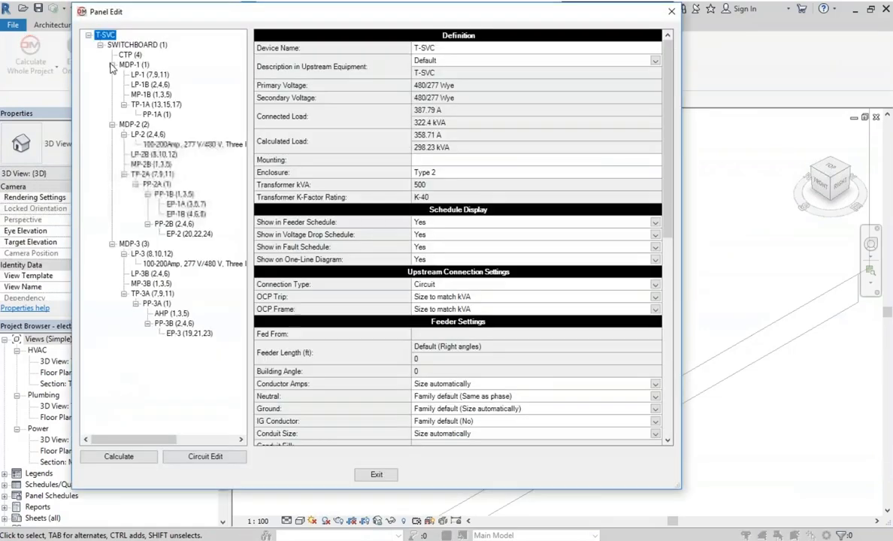
{"action": "left_click", "coordinate": [176, 144]}
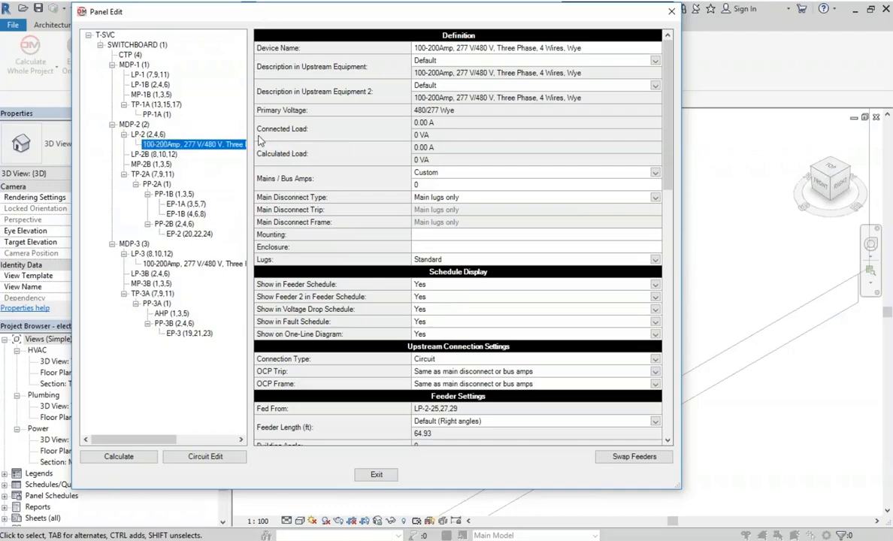
{"action": "left_click_drag", "start_coordinate": [251, 126], "coordinate": [359, 122]}
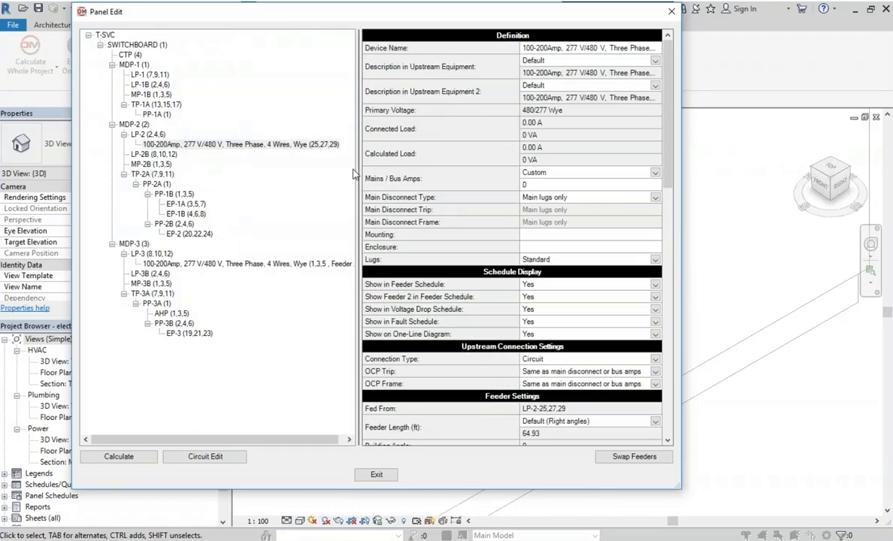
{"action": "left_click", "coordinate": [292, 265]}
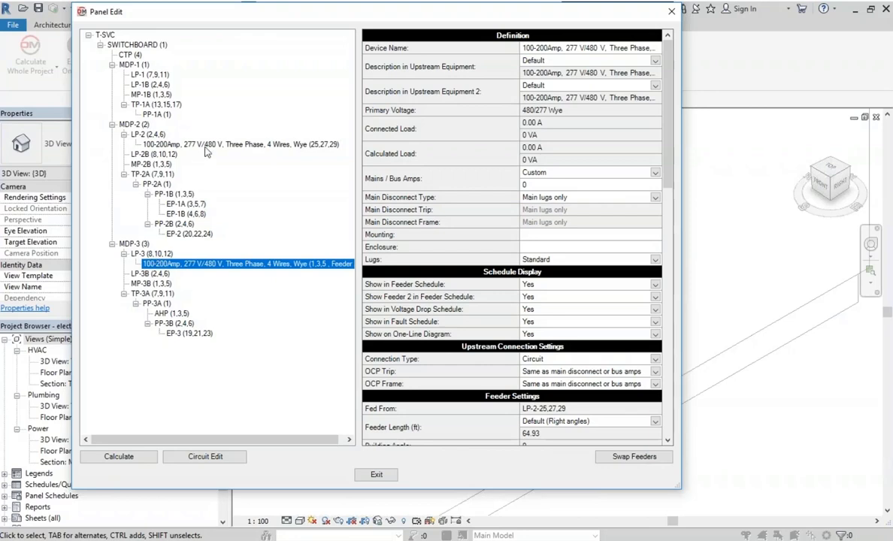
{"action": "left_click", "coordinate": [181, 144]}
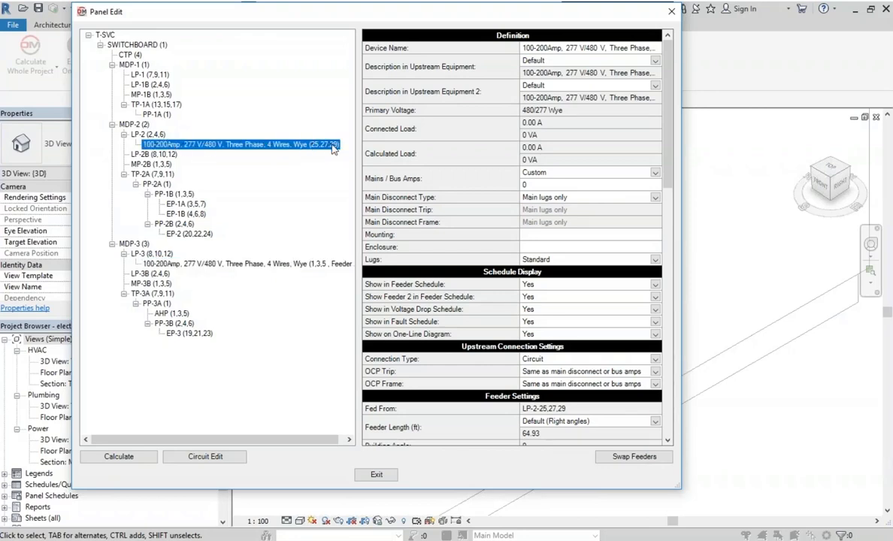
{"action": "left_click", "coordinate": [165, 264]}
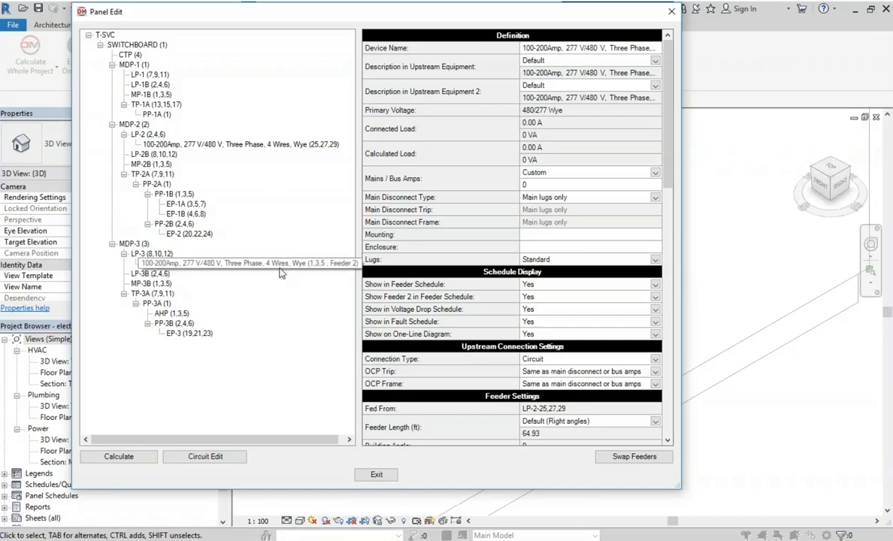
Review the transfer switch's upstream connection and feeder settings for both of its feeders, and close Panel Edit.
{"action": "scroll", "coordinate": [485, 217], "scroll_direction": "down", "scroll_amount": 6}
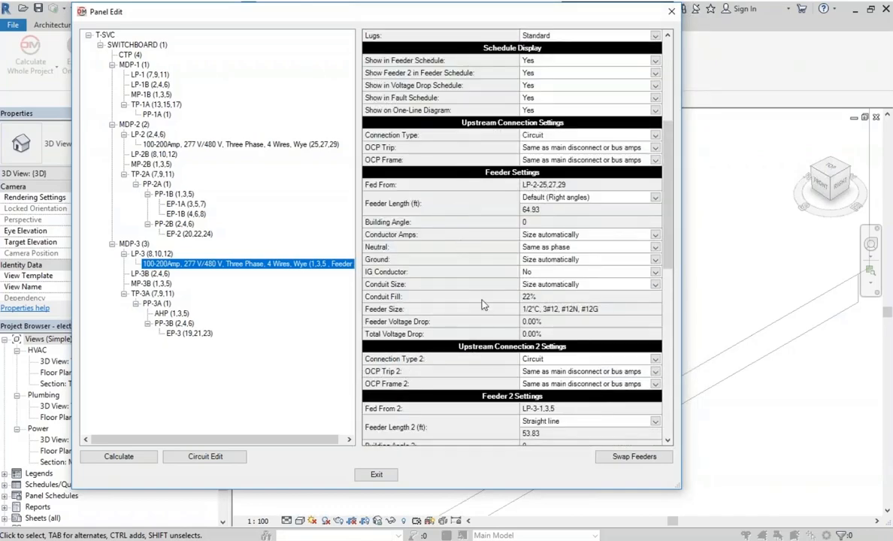
{"action": "scroll", "coordinate": [484, 304], "scroll_direction": "down", "scroll_amount": 4}
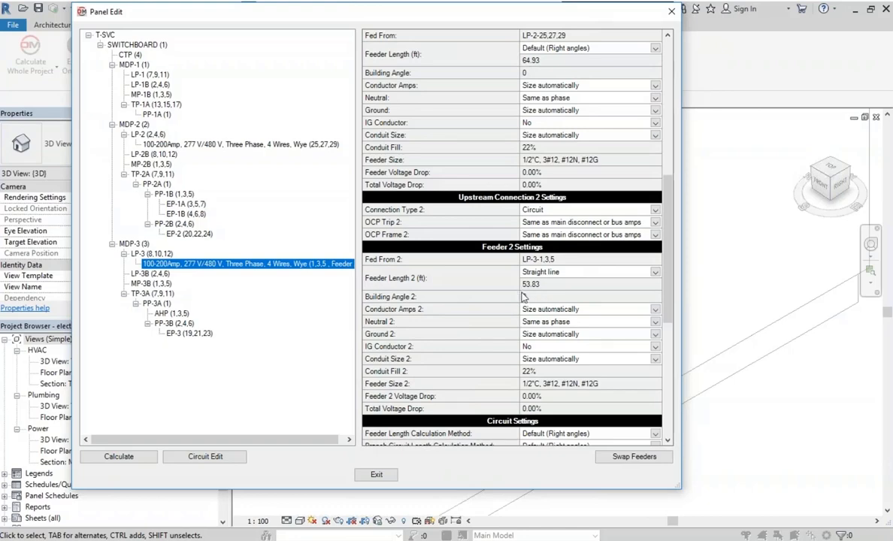
{"action": "left_click", "coordinate": [378, 475]}
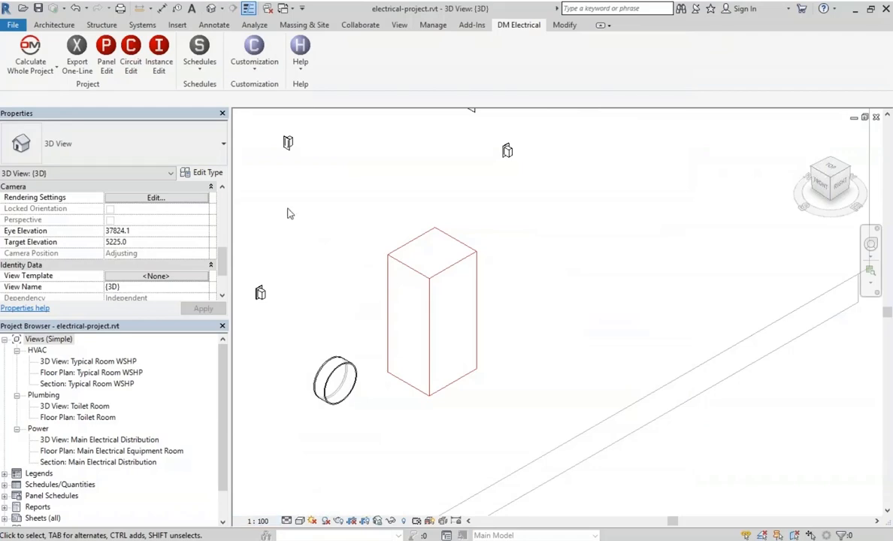
In the Main Electrical Distribution section, reassign panel LP-2B's circuit to the 100-200Amp, 277 V/480 V transfer switch.
{"action": "double_click", "coordinate": [98, 461]}
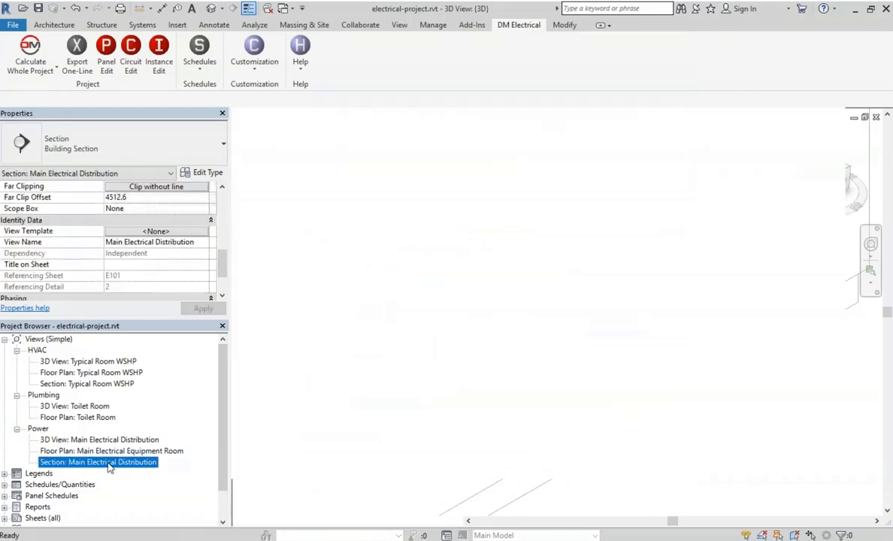
{"action": "middle_click_drag", "start_coordinate": [594, 241], "coordinate": [586, 347]}
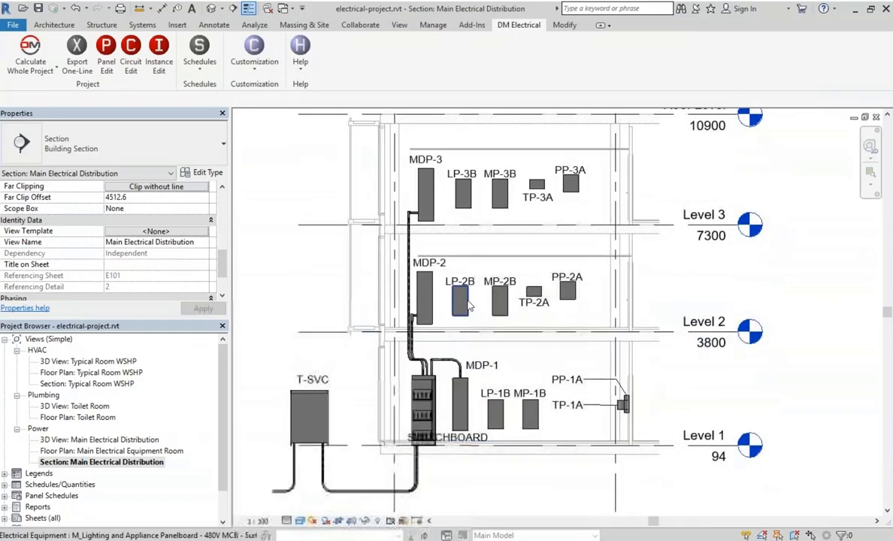
{"action": "left_click", "coordinate": [460, 299]}
{"action": "left_click", "coordinate": [689, 25]}
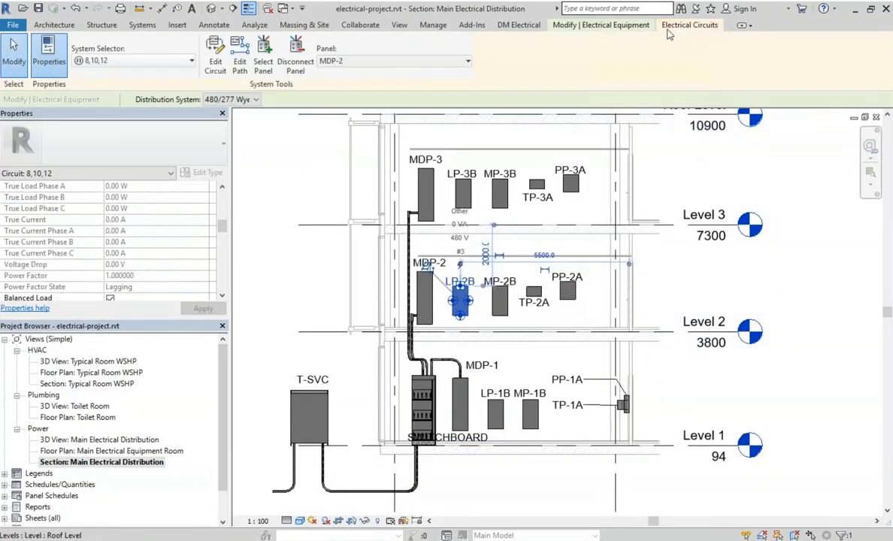
{"action": "left_click", "coordinate": [124, 61]}
{"action": "left_click", "coordinate": [98, 75]}
{"action": "left_click", "coordinate": [391, 61]}
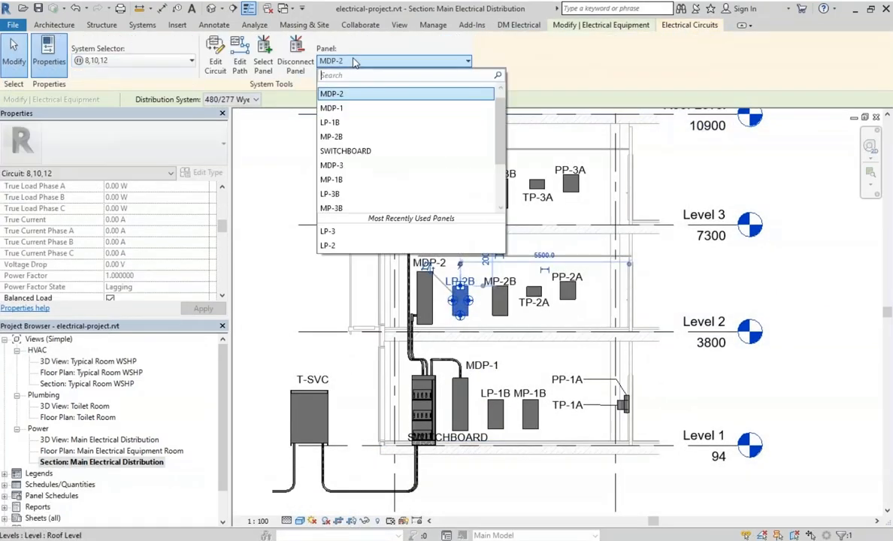
{"action": "scroll", "coordinate": [385, 173], "scroll_direction": "down", "scroll_amount": 2}
{"action": "scroll", "coordinate": [385, 173], "scroll_direction": "down", "scroll_amount": 1}
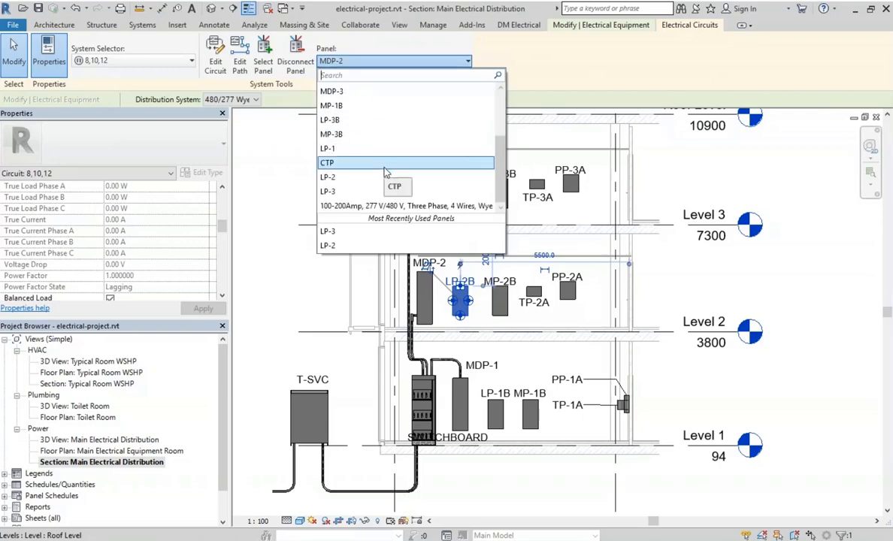
{"action": "left_click", "coordinate": [364, 202]}
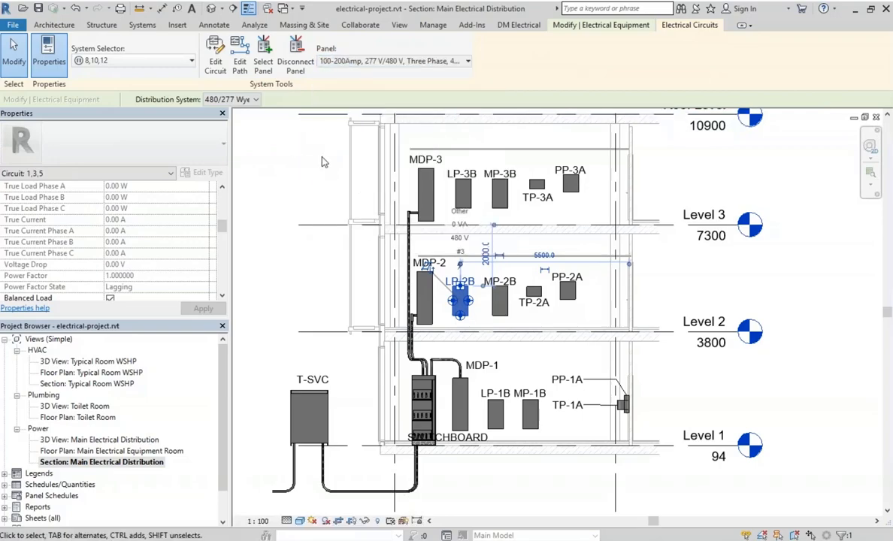
Check in Panel Edit how LP-2B is fed from the transfer switch, comparing the switch's entries under LP-2 and LP-3.
{"action": "left_click", "coordinate": [519, 24]}
{"action": "left_click", "coordinate": [114, 54]}
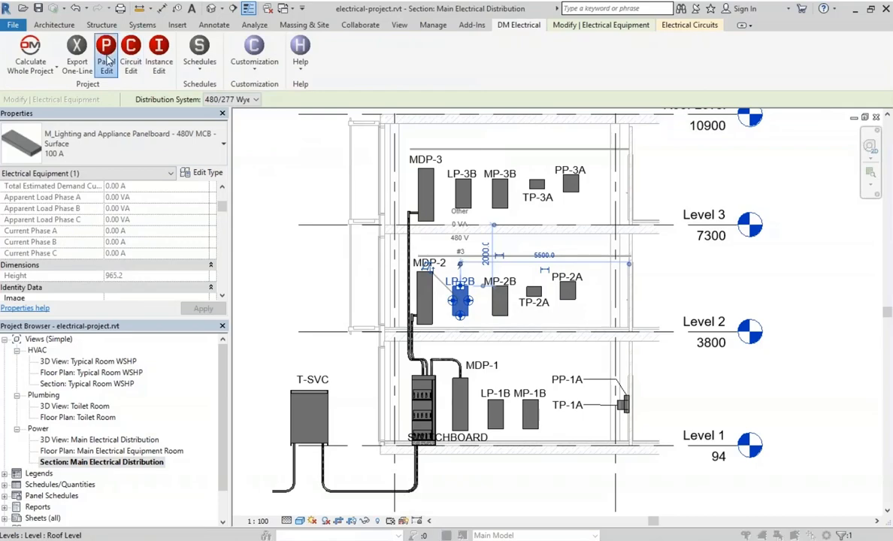
{"action": "left_click", "coordinate": [141, 135]}
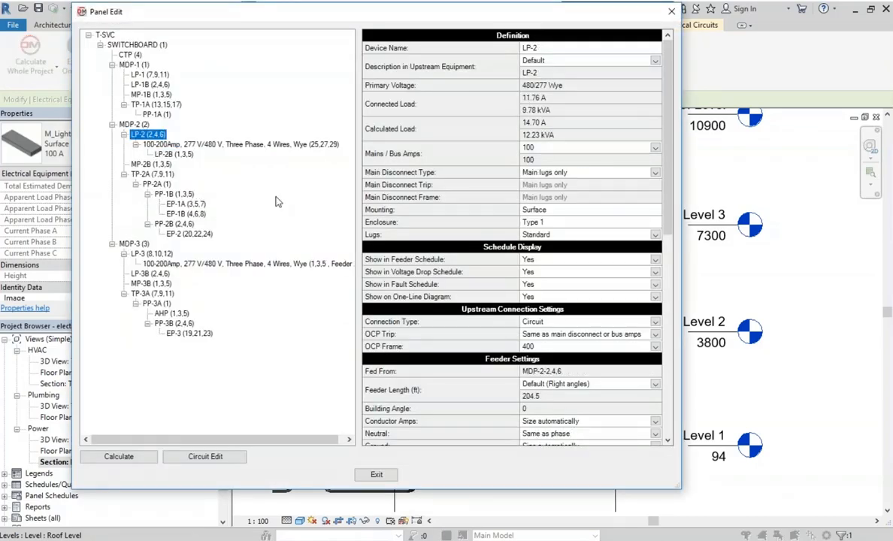
{"action": "key", "text": "Down"}
{"action": "key", "text": "Down"}
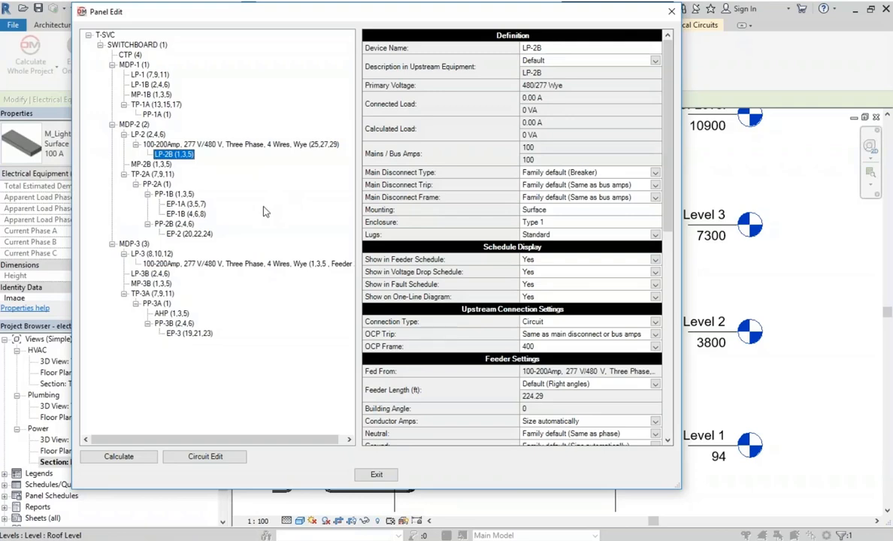
{"action": "left_click", "coordinate": [177, 263]}
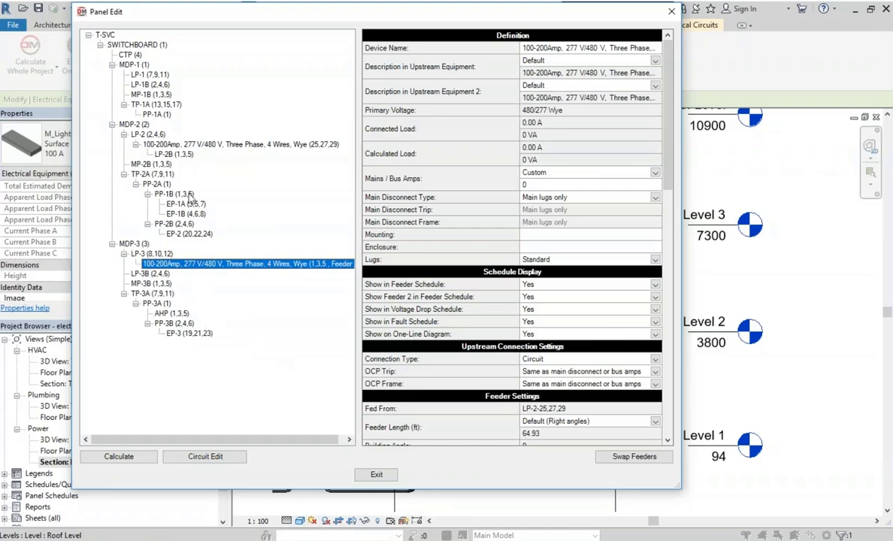
{"action": "left_click", "coordinate": [173, 155]}
{"action": "left_click", "coordinate": [178, 144]}
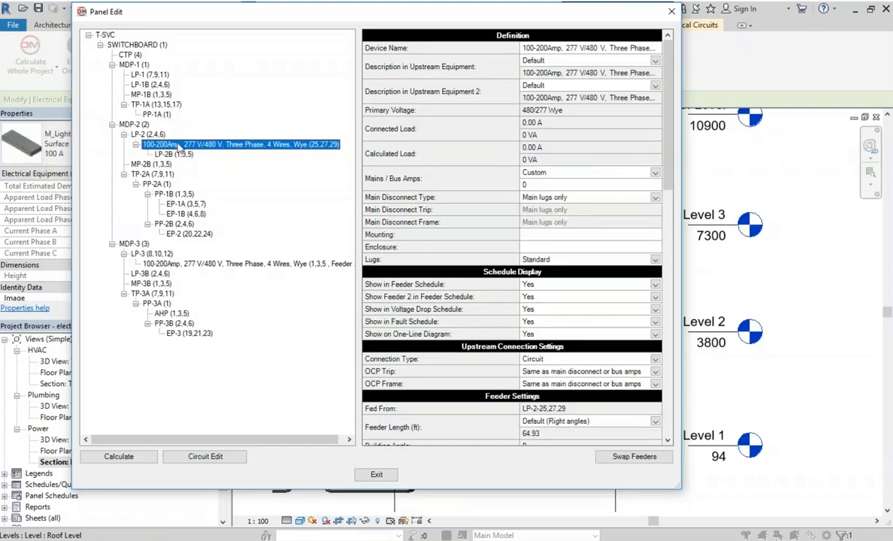
{"action": "left_click", "coordinate": [194, 265]}
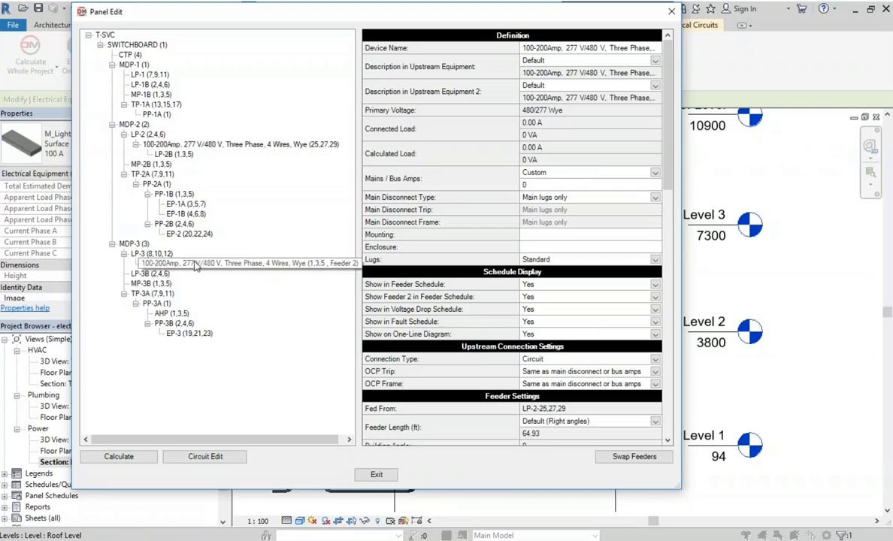
{"action": "left_click", "coordinate": [174, 154]}
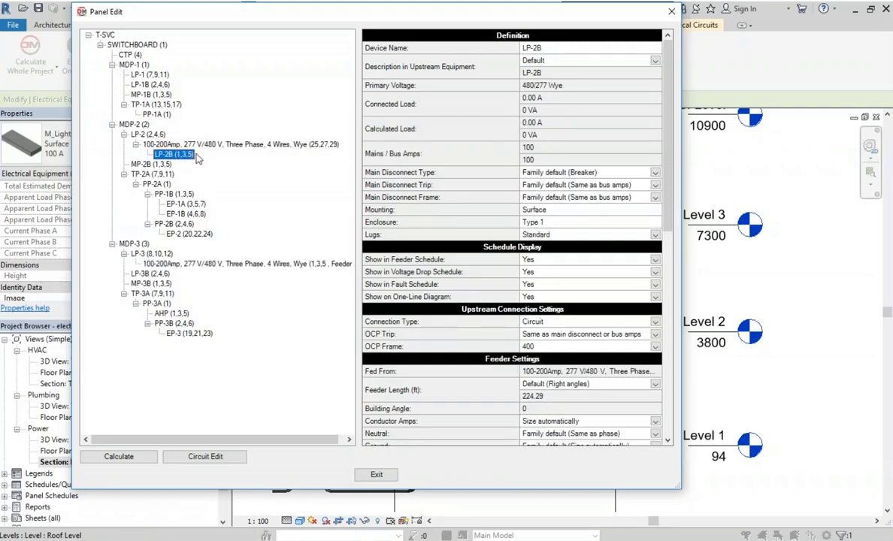
{"action": "left_click", "coordinate": [376, 475]}
Calculate and export the one-line diagram information, and switch to AutoCAD to update the one-line.dwg diagram.
{"action": "left_click", "coordinate": [77, 54]}
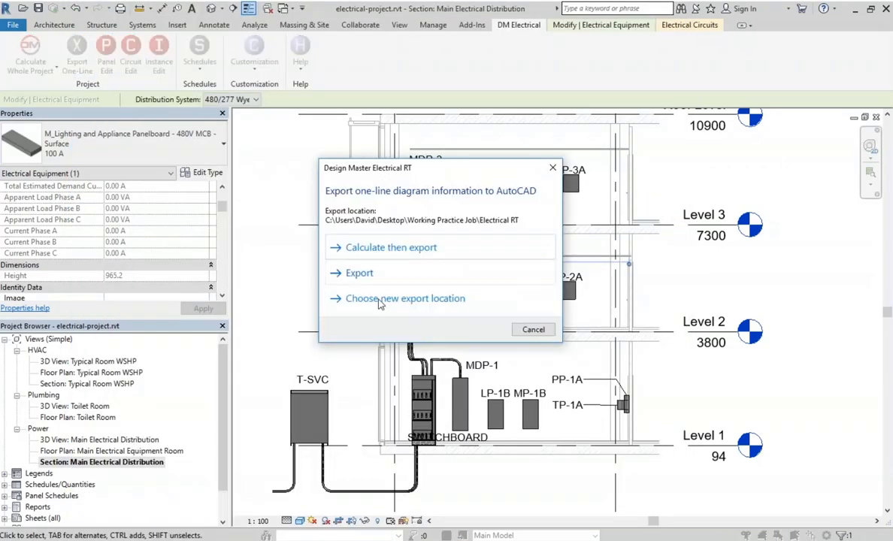
{"action": "left_click", "coordinate": [380, 247]}
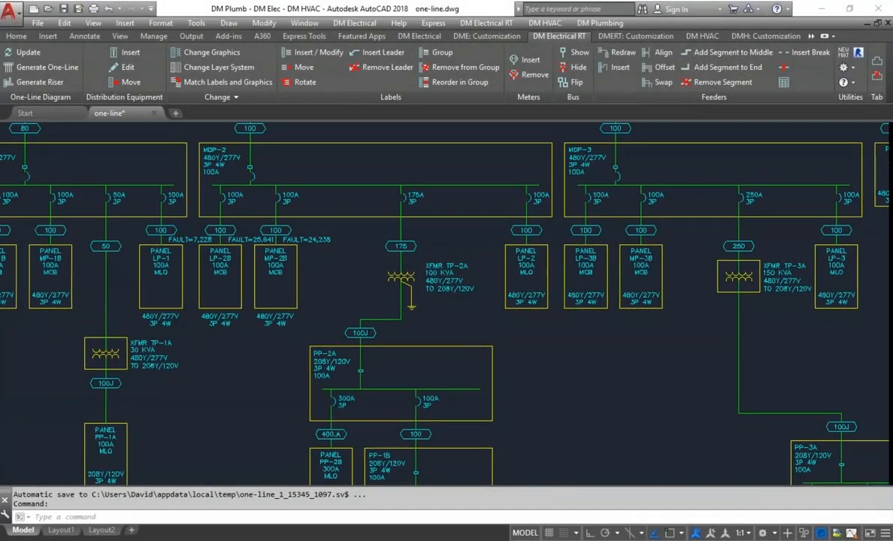
{"action": "mouse_move", "coordinate": [515, 296]}
{"action": "middle_mouse_down"}
{"action": "mouse_move", "coordinate": [451, 193]}
{"action": "mouse_move", "coordinate": [449, 304]}
{"action": "mouse_move", "coordinate": [442, 277]}
{"action": "middle_mouse_up"}
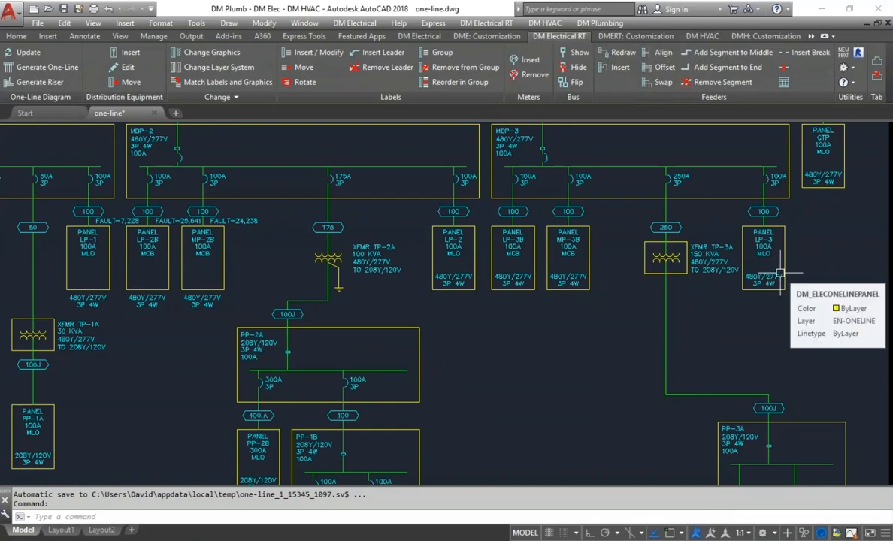
{"action": "left_click", "coordinate": [23, 55]}
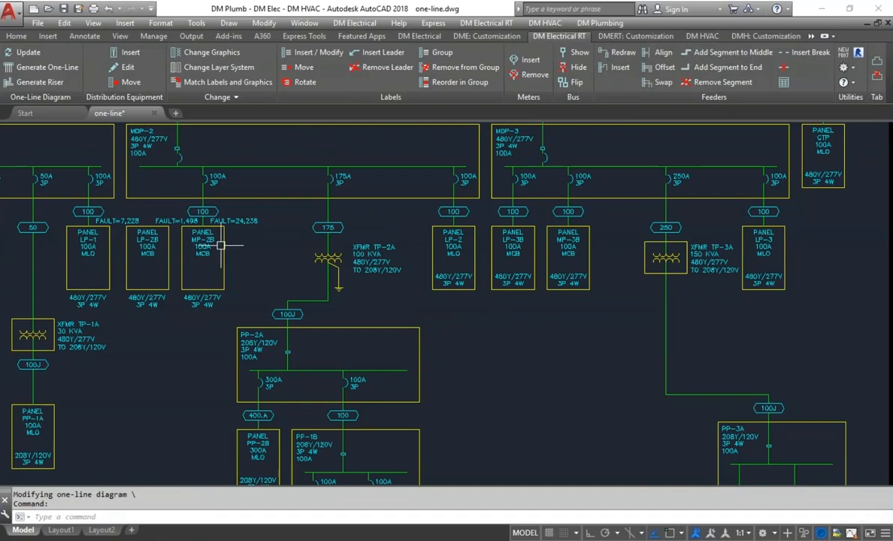
Move the disconnected panel LP-2B into the open area between PP-1B and PP-3A on the one-line diagram.
{"action": "left_click", "coordinate": [143, 229]}
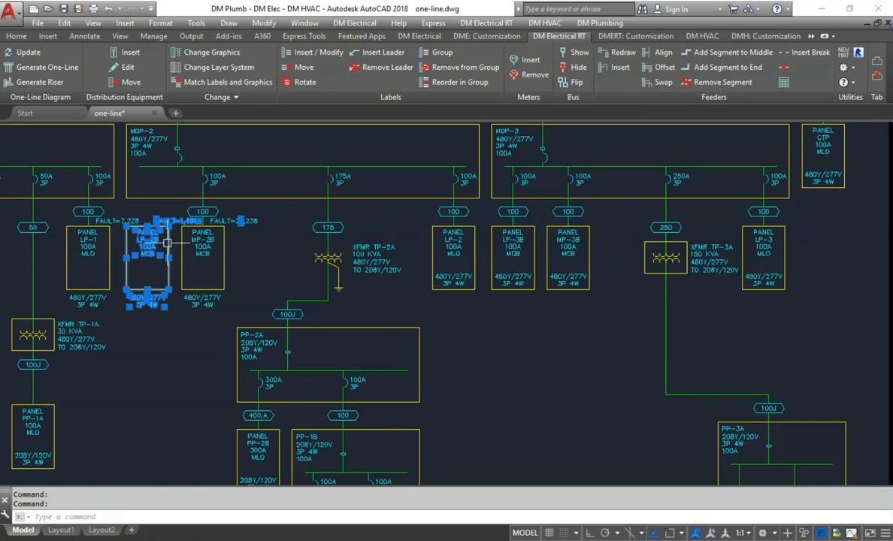
{"action": "mouse_move", "coordinate": [167, 242]}
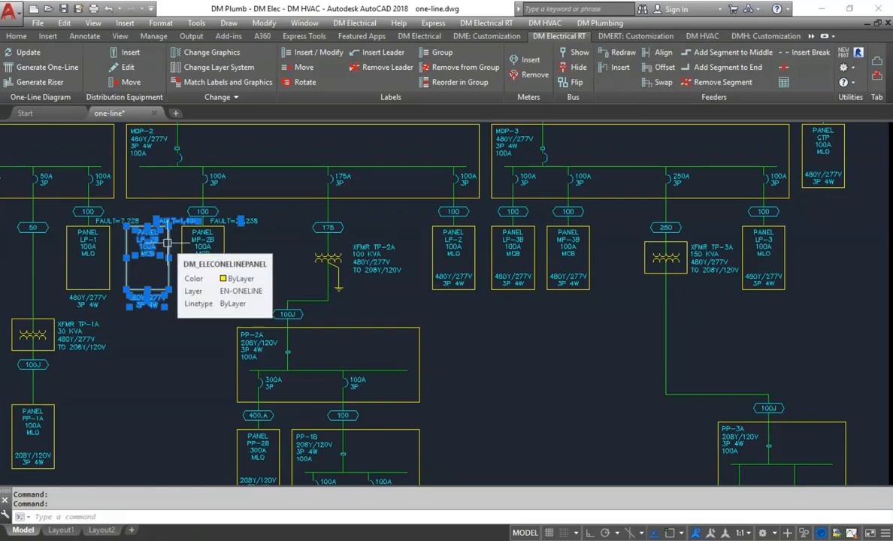
{"action": "key", "text": "Escape"}
{"action": "key", "text": "Escape"}
{"action": "type", "text": "m"}
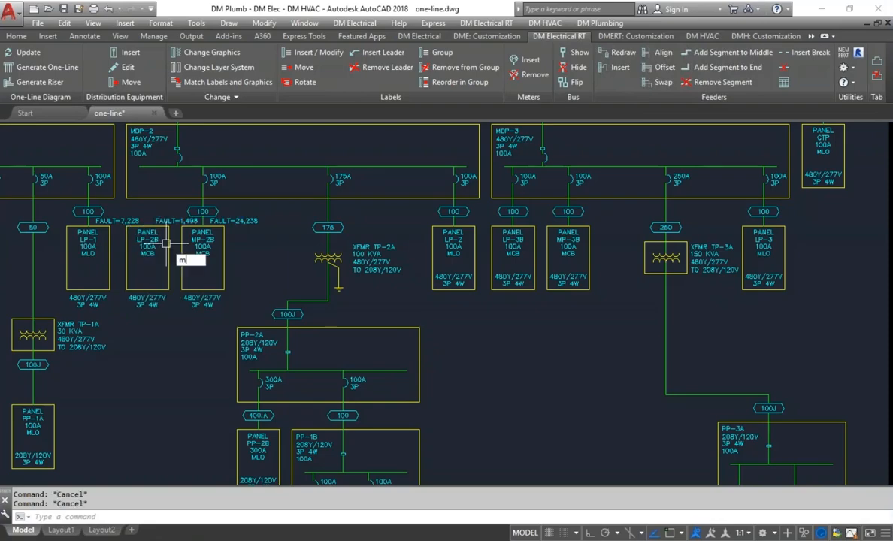
{"action": "key", "text": "Return"}
{"action": "left_click", "coordinate": [156, 238]}
{"action": "key", "text": "Return"}
{"action": "left_click", "coordinate": [166, 188]}
{"action": "middle_click_drag", "start_coordinate": [603, 355], "coordinate": [576, 326]}
{"action": "left_click", "coordinate": [569, 342]}
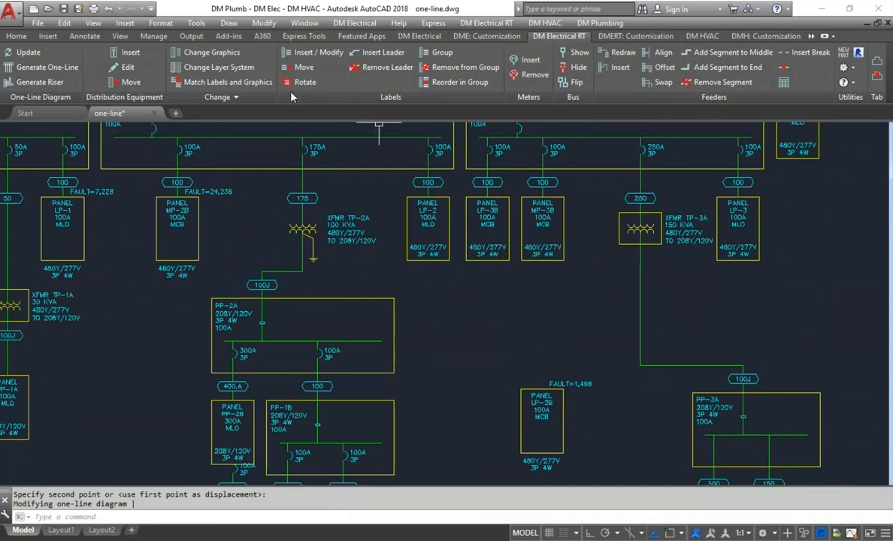
{"action": "left_click", "coordinate": [124, 52]}
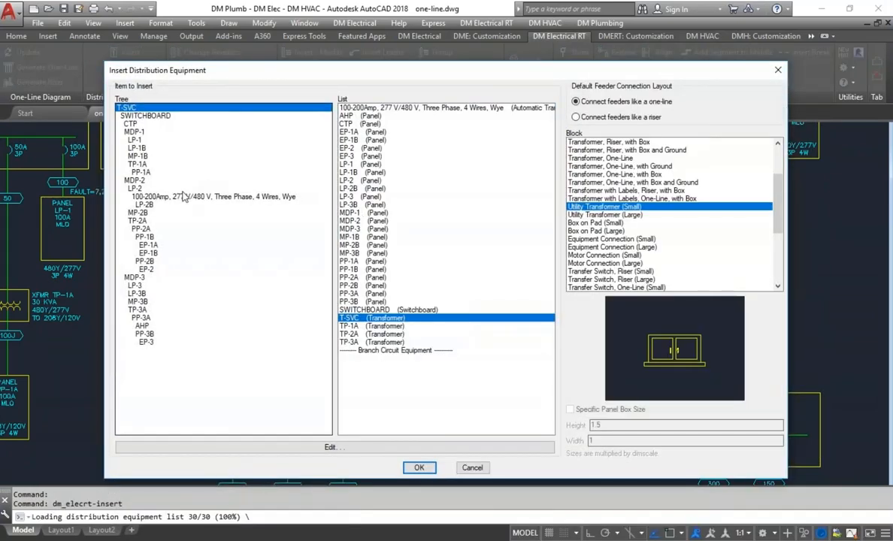
{"action": "left_click", "coordinate": [182, 196]}
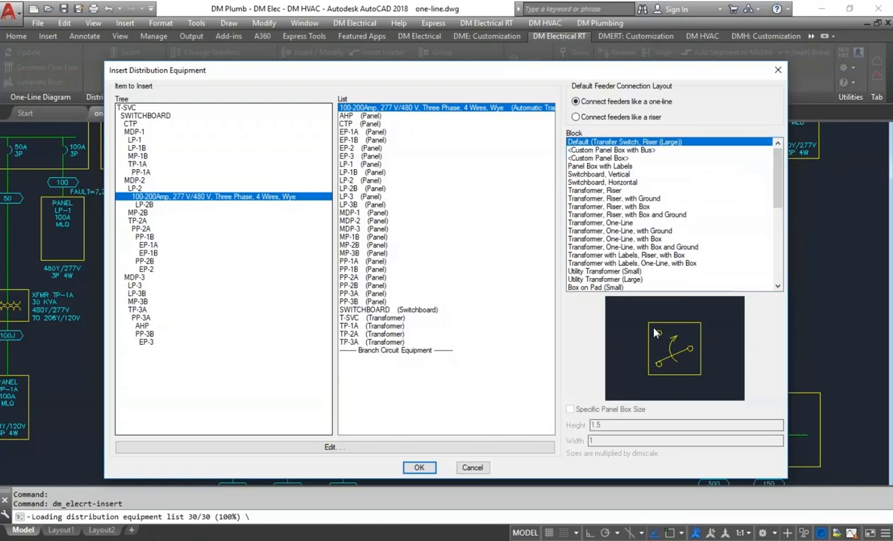
{"action": "scroll", "coordinate": [782, 178], "scroll_direction": "down", "scroll_amount": 10}
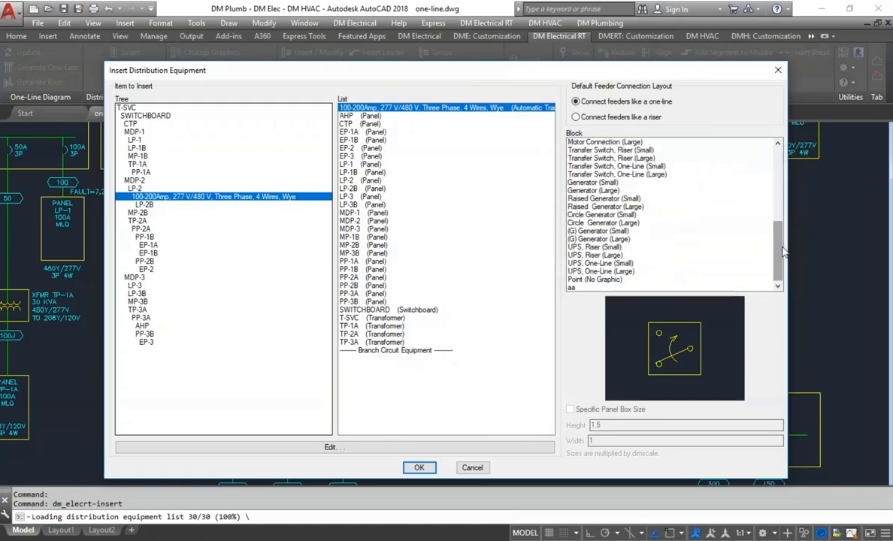
{"action": "left_click", "coordinate": [663, 160]}
{"action": "left_click", "coordinate": [665, 166]}
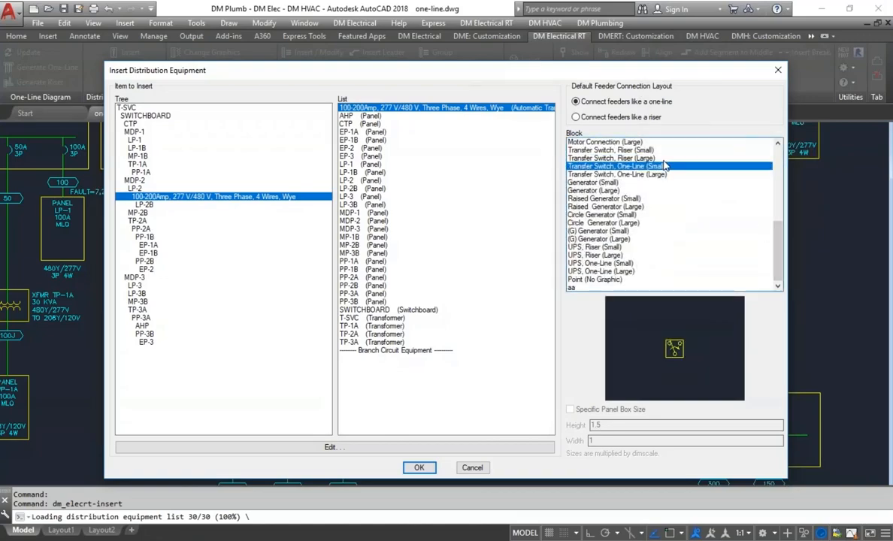
{"action": "left_click", "coordinate": [419, 468]}
{"action": "key", "text": "Escape"}
Insert the 100-200Amp, 277 V/480 V transfer switch with the Transfer Switch, One-Line (Large) block just above panel LP-2B.
{"action": "key", "text": "Return"}
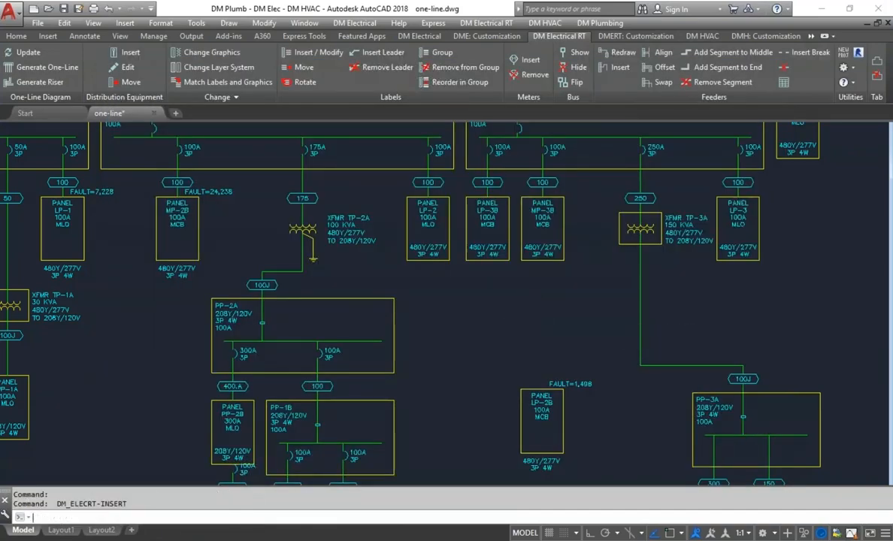
{"action": "left_click_drag", "start_coordinate": [780, 158], "coordinate": [779, 251]}
{"action": "left_click", "coordinate": [652, 176]}
{"action": "left_click", "coordinate": [419, 467]}
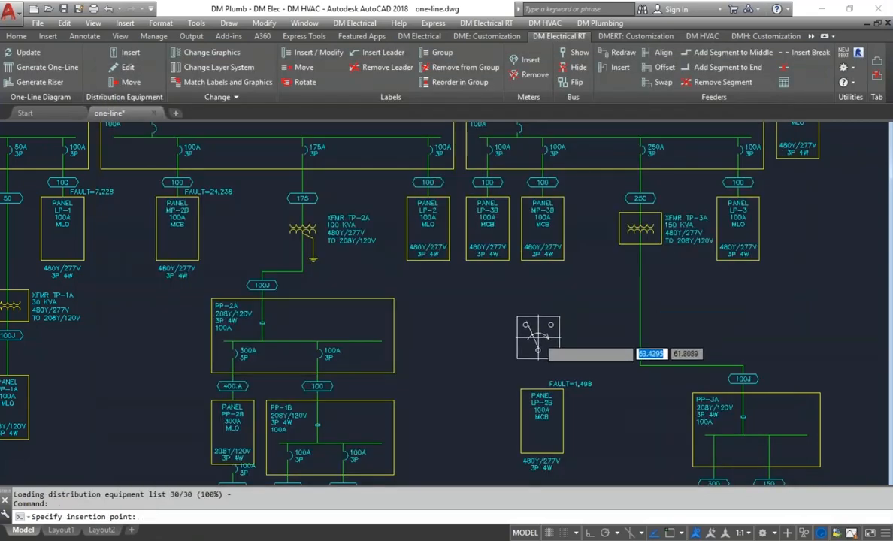
{"action": "left_click", "coordinate": [538, 331]}
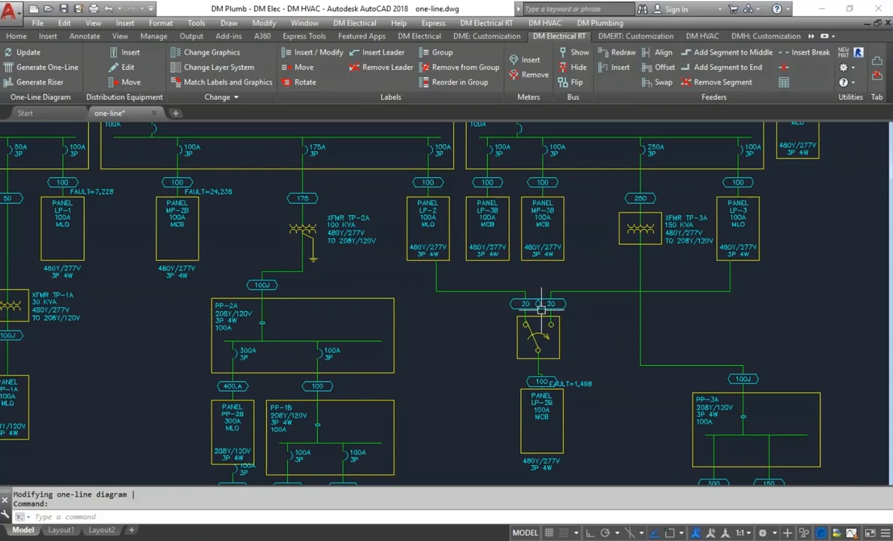
Move the two overlapping 20 feeder tags above the transfer switch onto the horizontal runs of their feeders from LP-2 and LP-3.
{"action": "scroll", "coordinate": [526, 297], "scroll_direction": "up", "scroll_amount": 2}
{"action": "left_click", "coordinate": [508, 304]}
{"action": "left_click", "coordinate": [500, 311]}
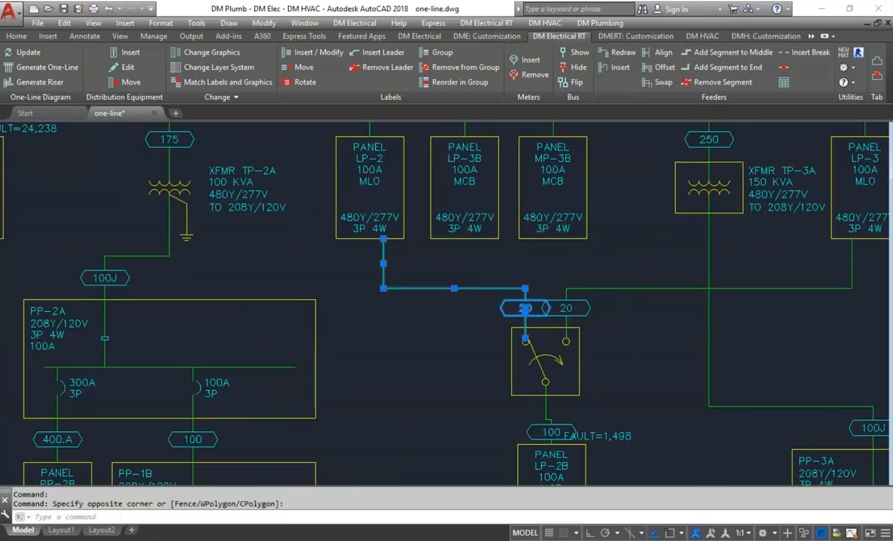
{"action": "left_click", "coordinate": [525, 308]}
{"action": "left_click", "coordinate": [567, 306]}
{"action": "left_click", "coordinate": [565, 309]}
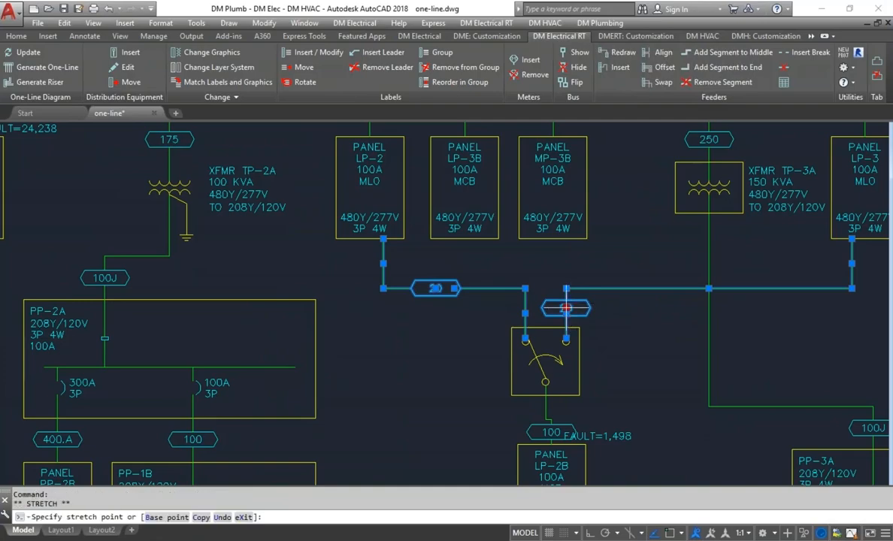
{"action": "left_click", "coordinate": [629, 289]}
{"action": "key", "text": "Escape"}
Add the 480Y/277V 3P 4W label to the transfer switch.
{"action": "middle_click_drag", "start_coordinate": [647, 390], "coordinate": [632, 347]}
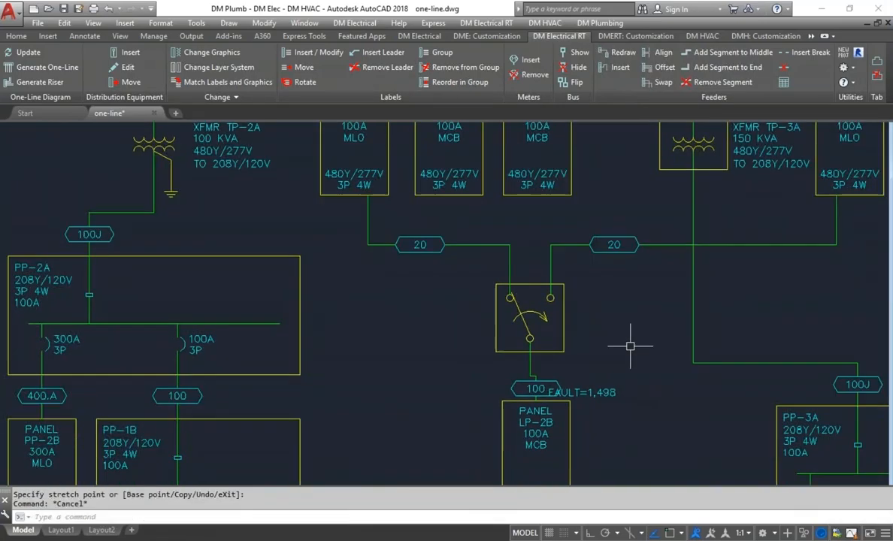
{"action": "left_click", "coordinate": [314, 54]}
{"action": "left_click", "coordinate": [548, 319]}
{"action": "left_click", "coordinate": [164, 145]}
{"action": "left_click", "coordinate": [407, 445]}
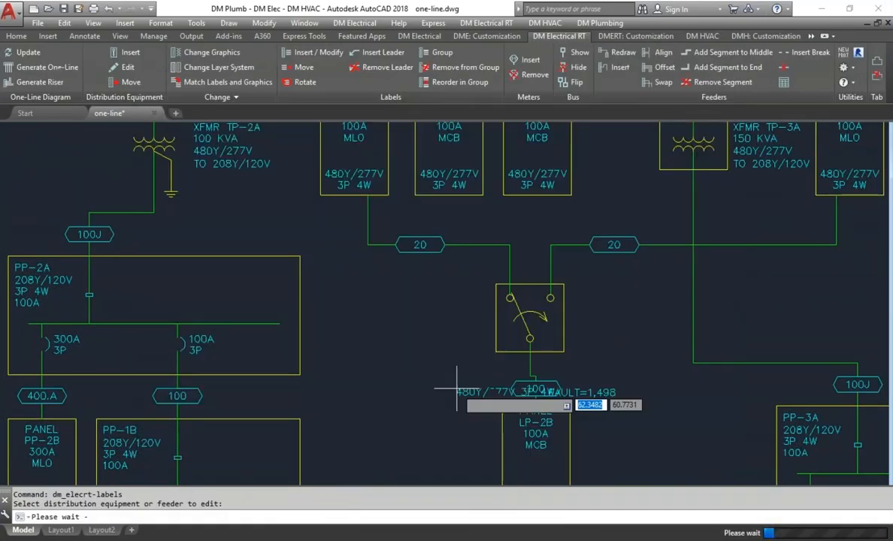